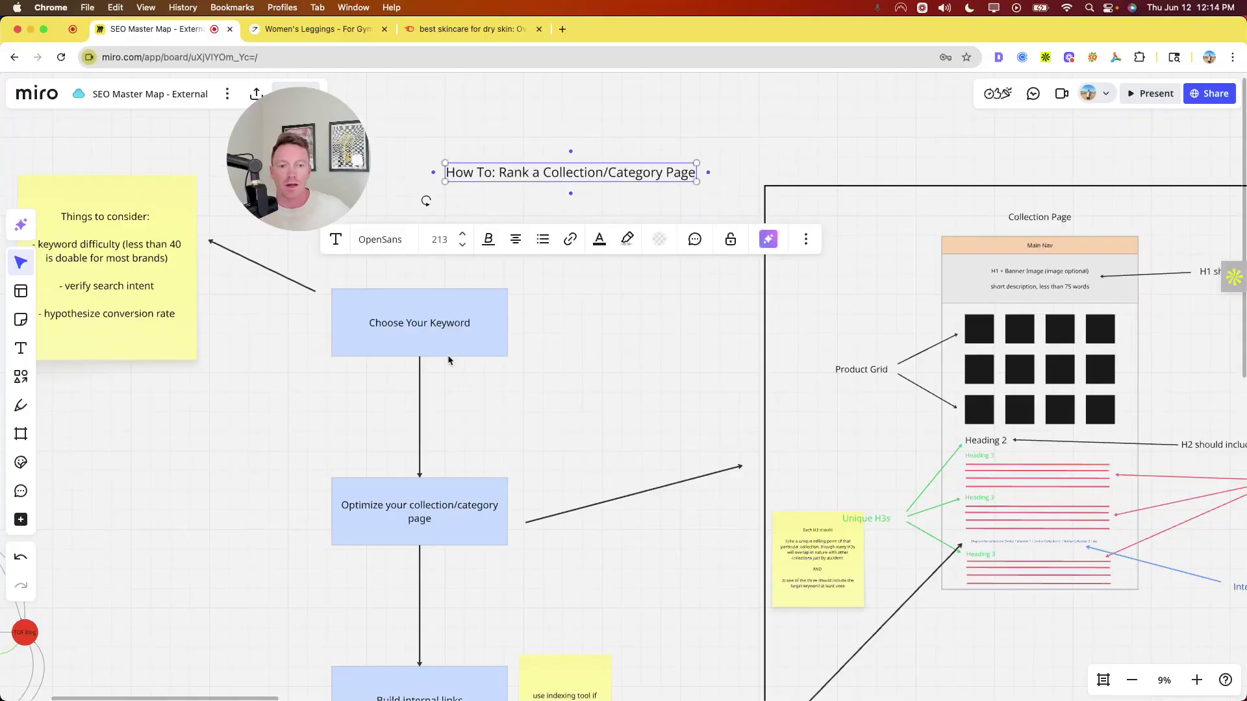
{"action": "left_click", "coordinate": [339, 413]}
{"action": "scroll", "coordinate": [339, 412], "scroll_direction": "down", "scroll_amount": 2}
{"action": "scroll", "coordinate": [339, 412], "scroll_direction": "down", "scroll_amount": 2}
{"action": "scroll", "coordinate": [370, 342], "scroll_direction": "up", "scroll_amount": 3}
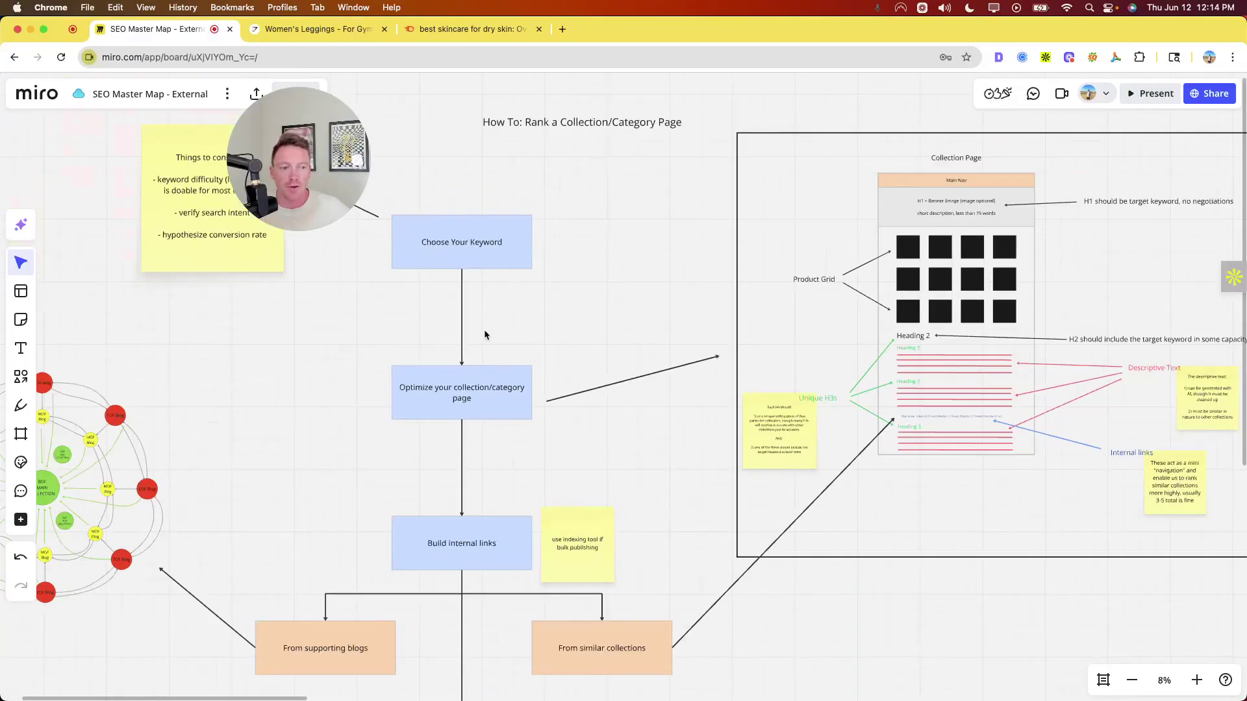
{"action": "scroll", "coordinate": [556, 414], "scroll_direction": "down", "scroll_amount": 3}
{"action": "scroll", "coordinate": [536, 293], "scroll_direction": "up", "scroll_amount": 2}
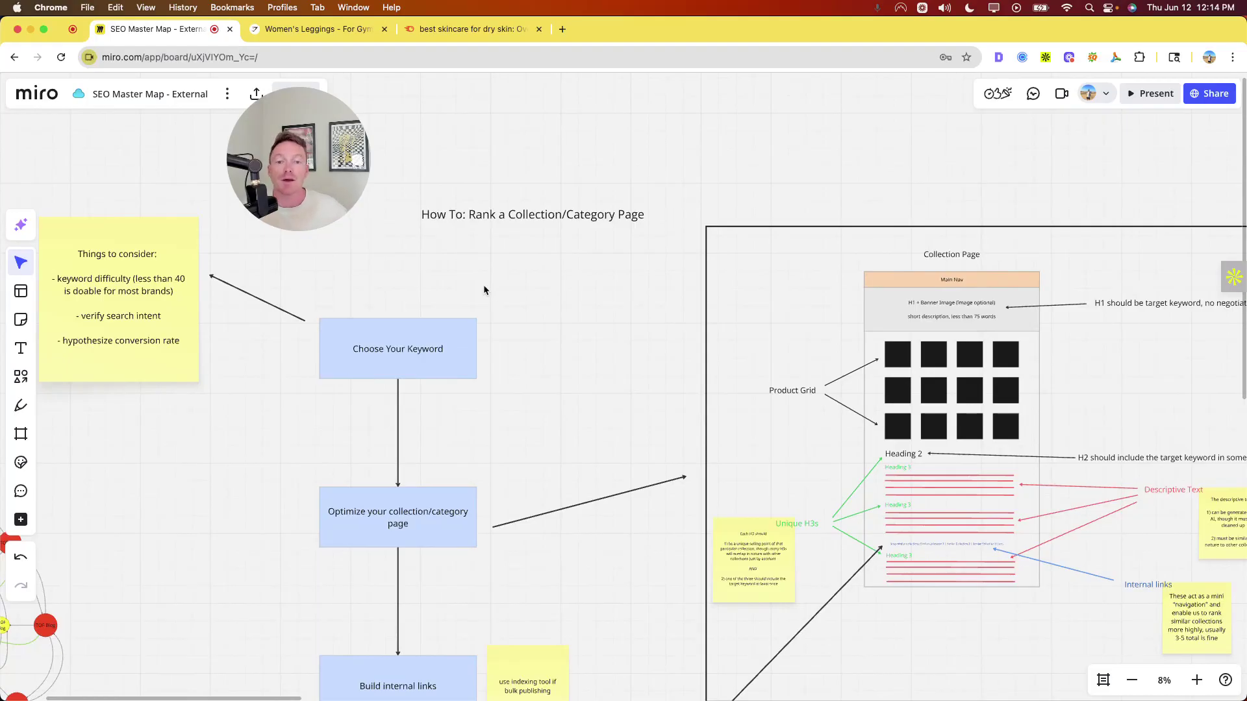
{"action": "scroll", "coordinate": [521, 305], "scroll_direction": "down", "scroll_amount": 2}
{"action": "scroll", "coordinate": [549, 299], "scroll_direction": "up", "scroll_amount": 3}
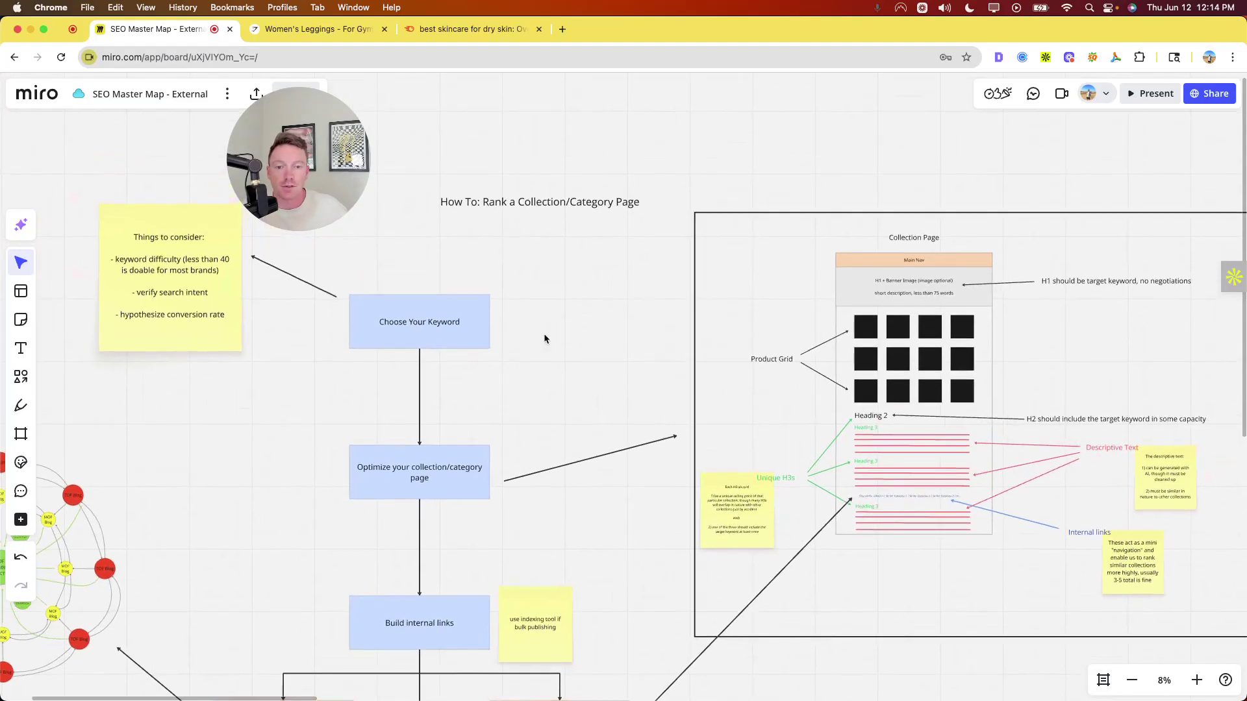
{"action": "left_click_drag", "start_coordinate": [554, 353], "coordinate": [618, 368]}
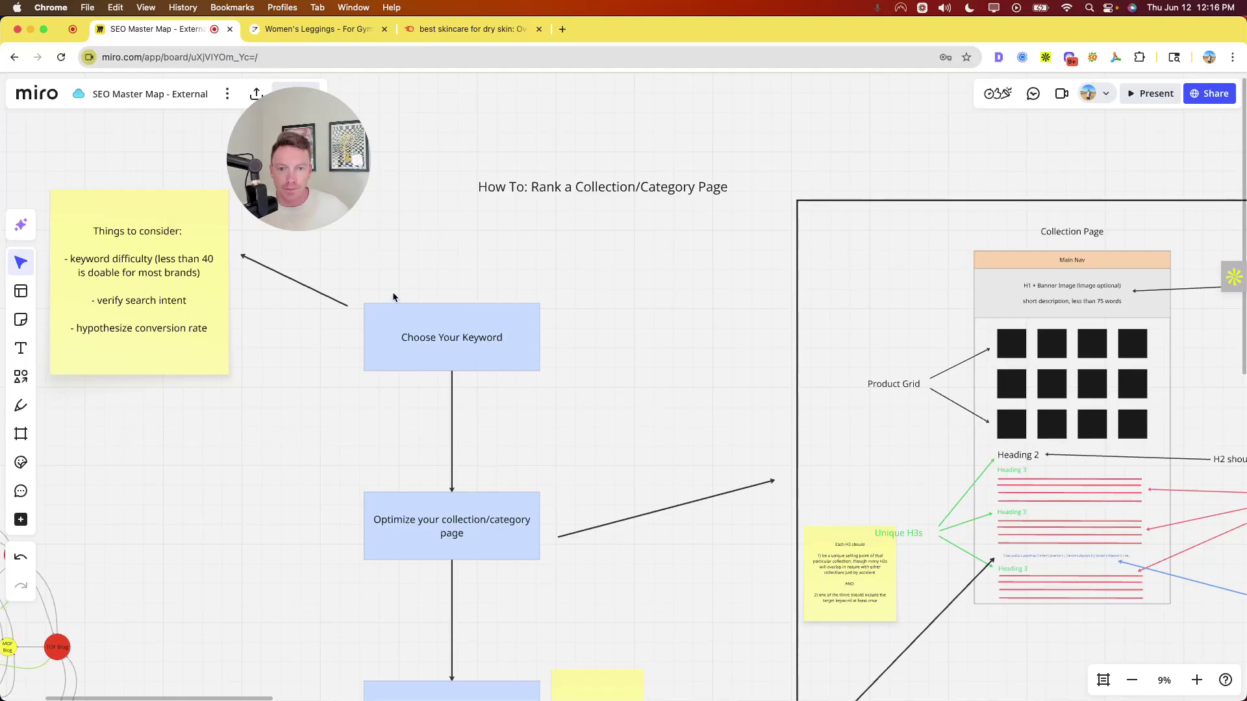
Pan over and scroll-zoom into the Collection Page wireframe frame
{"action": "scroll", "coordinate": [392, 270], "scroll_direction": "down", "scroll_amount": 3}
{"action": "scroll", "coordinate": [441, 365], "scroll_direction": "down", "scroll_amount": 5}
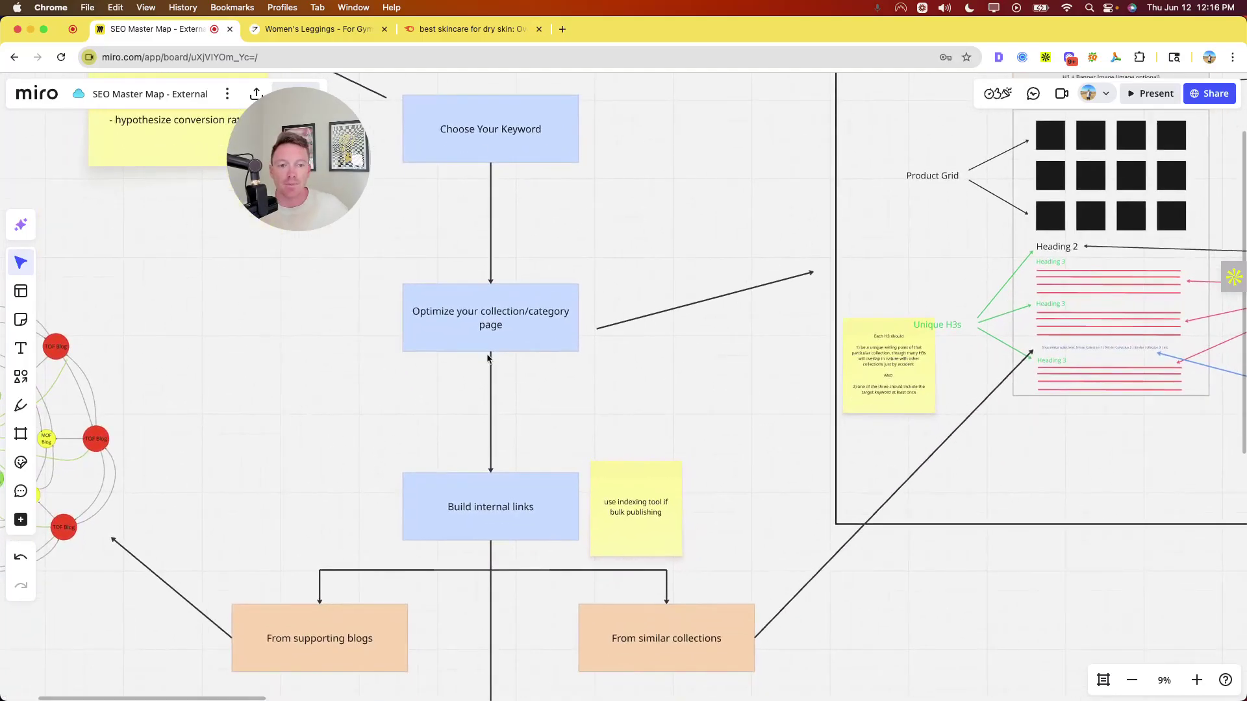
{"action": "scroll", "coordinate": [486, 366], "scroll_direction": "up", "scroll_amount": 3}
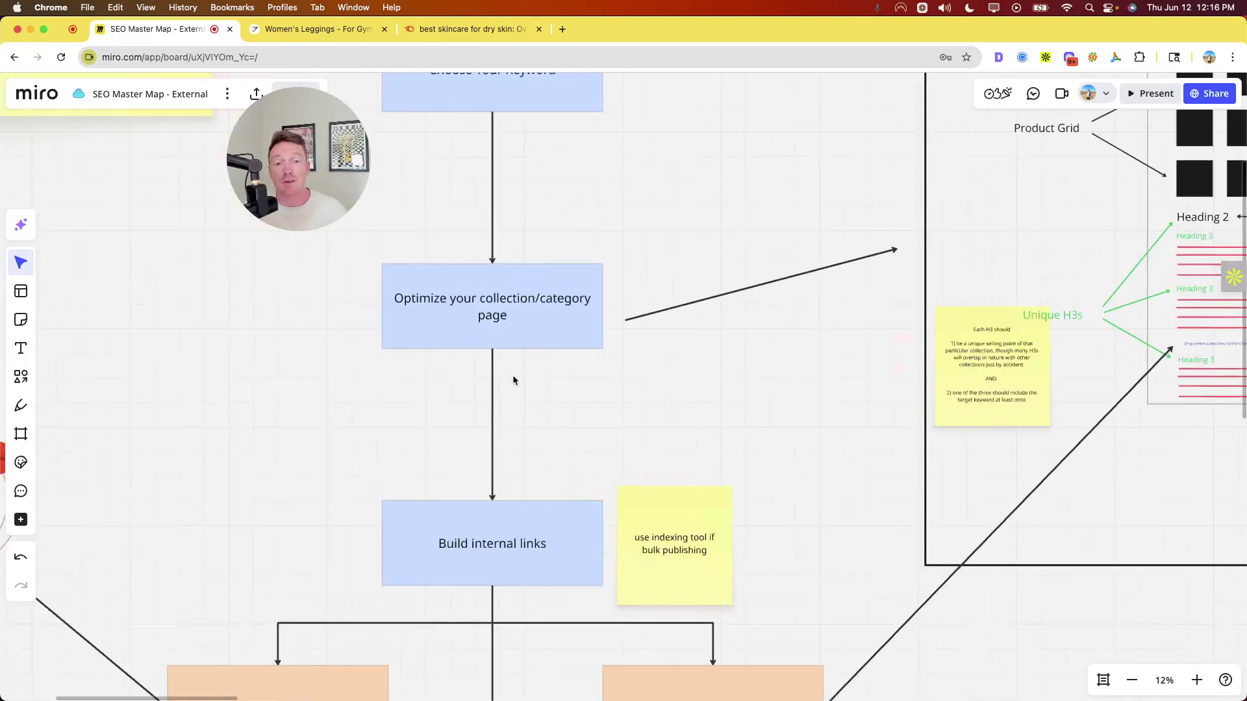
{"action": "scroll", "coordinate": [515, 382], "scroll_direction": "down", "scroll_amount": 3}
{"action": "left_click_drag", "start_coordinate": [821, 166], "coordinate": [357, 334]}
{"action": "scroll", "coordinate": [467, 331], "scroll_direction": "down", "scroll_amount": 2}
{"action": "scroll", "coordinate": [585, 273], "scroll_direction": "up", "scroll_amount": 3}
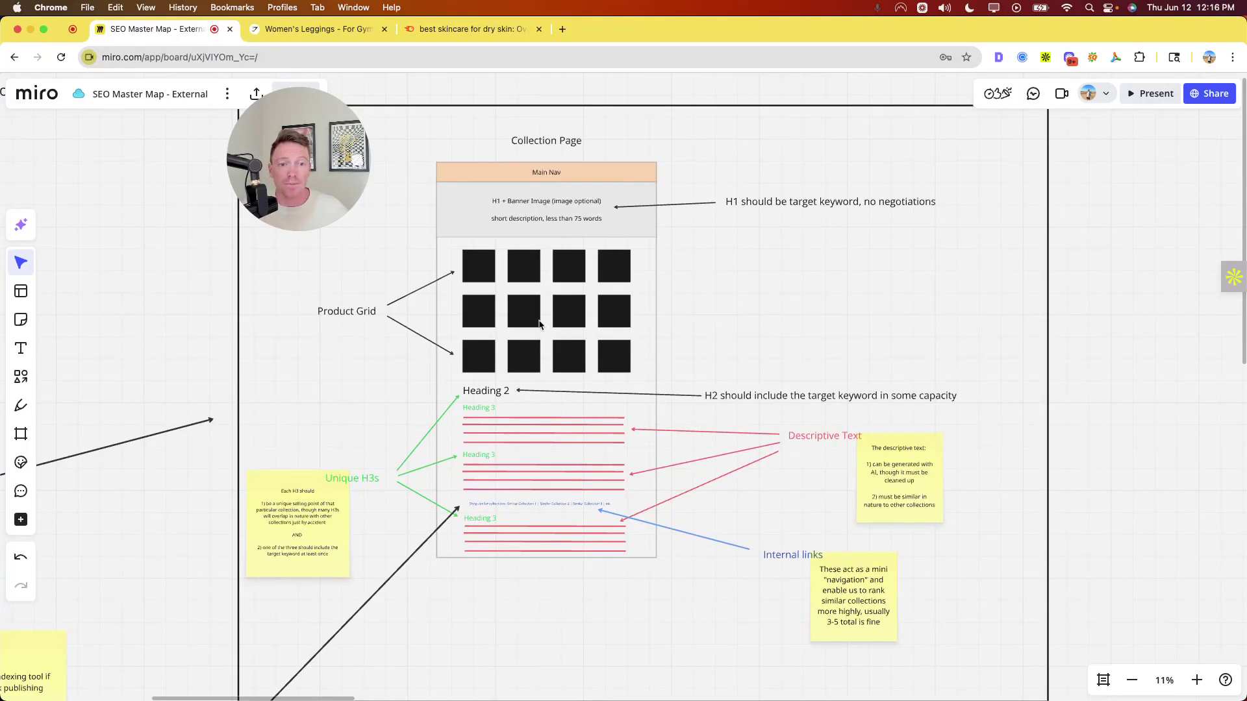
Zoom out and pan down to Build internal links with its From supporting blogs and From similar collections branches
{"action": "scroll", "coordinate": [541, 325], "scroll_direction": "down", "scroll_amount": 3}
{"action": "scroll", "coordinate": [567, 394], "scroll_direction": "up", "scroll_amount": 5}
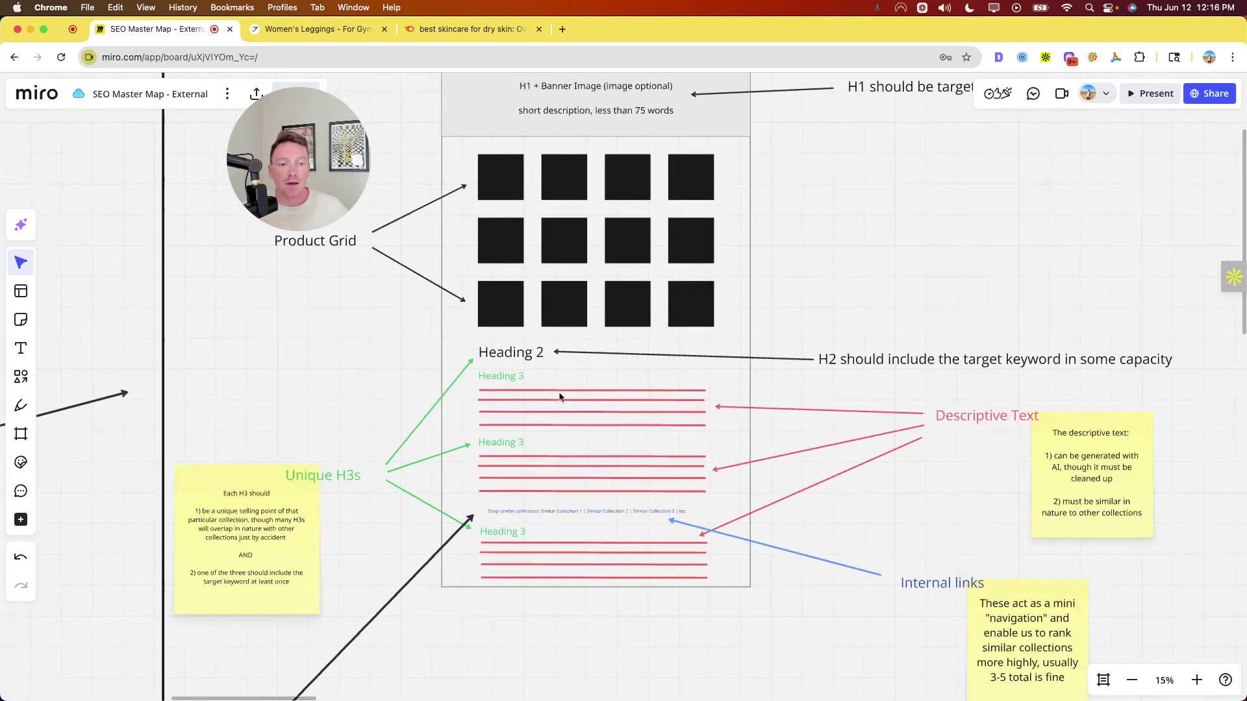
{"action": "scroll", "coordinate": [539, 338], "scroll_direction": "up", "scroll_amount": 2}
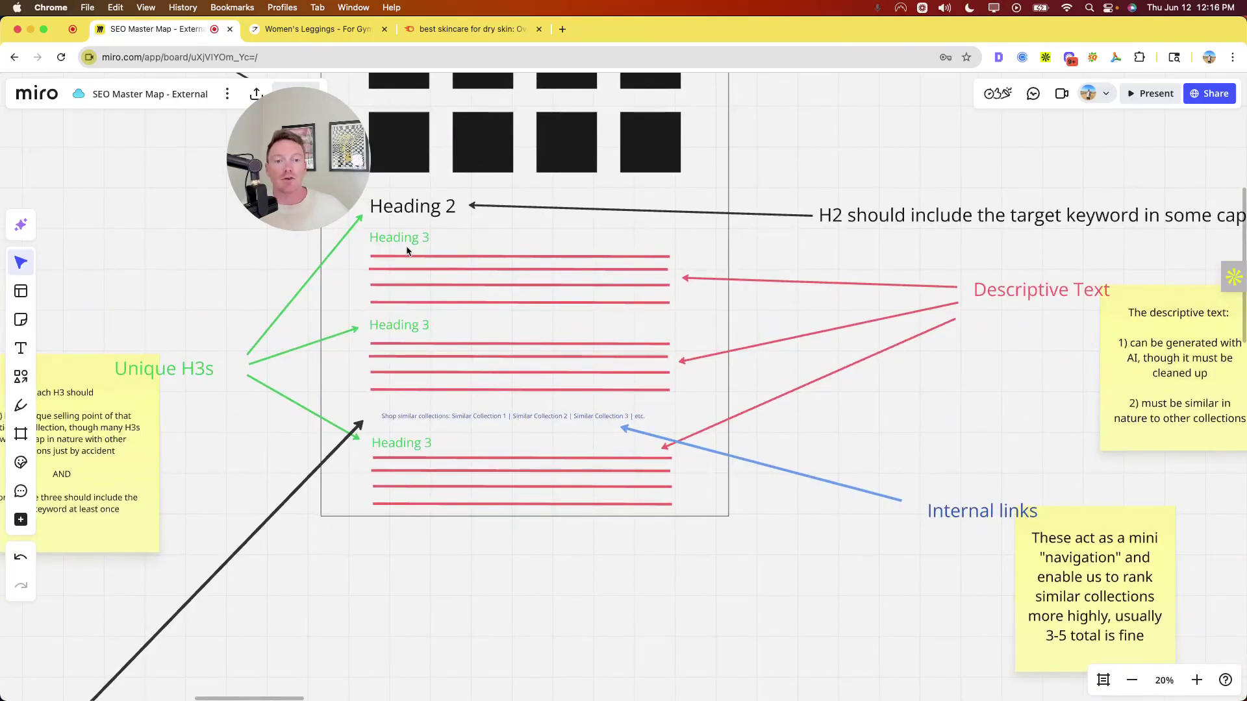
{"action": "scroll", "coordinate": [409, 257], "scroll_direction": "down", "scroll_amount": 1}
{"action": "scroll", "coordinate": [440, 293], "scroll_direction": "left", "scroll_amount": 2}
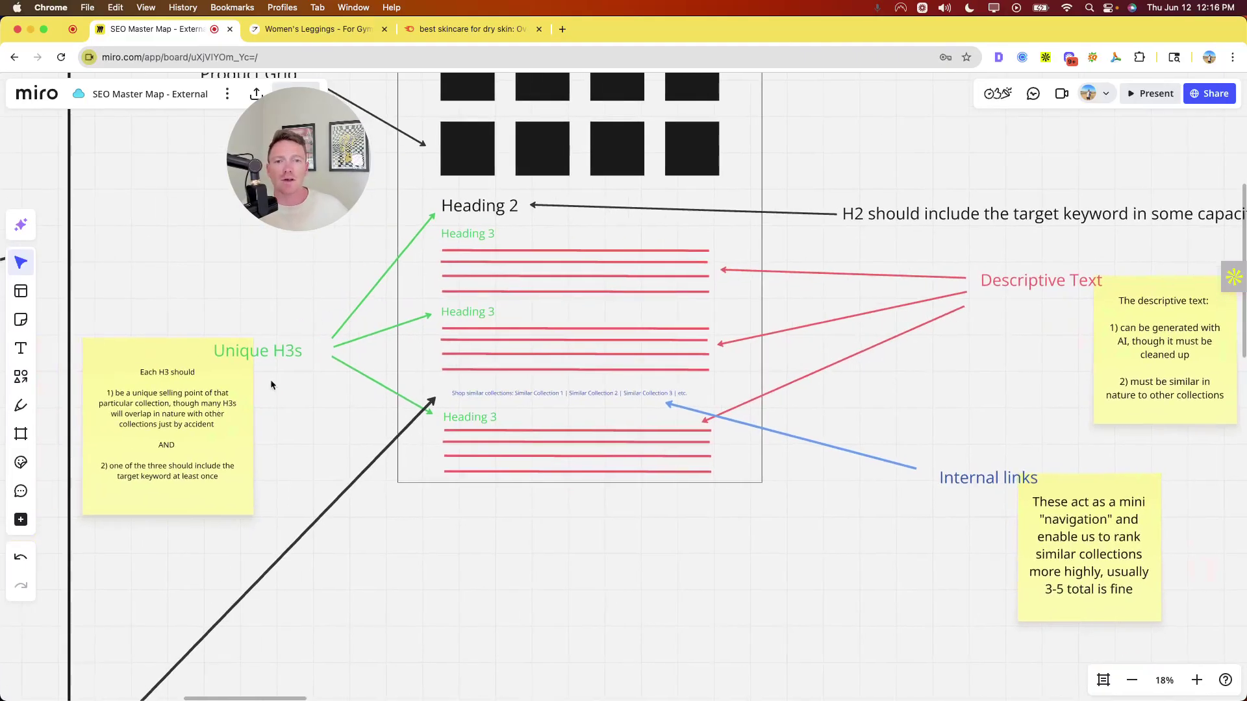
{"action": "scroll", "coordinate": [559, 303], "scroll_direction": "down", "scroll_amount": 1}
{"action": "scroll", "coordinate": [533, 330], "scroll_direction": "up", "scroll_amount": 3}
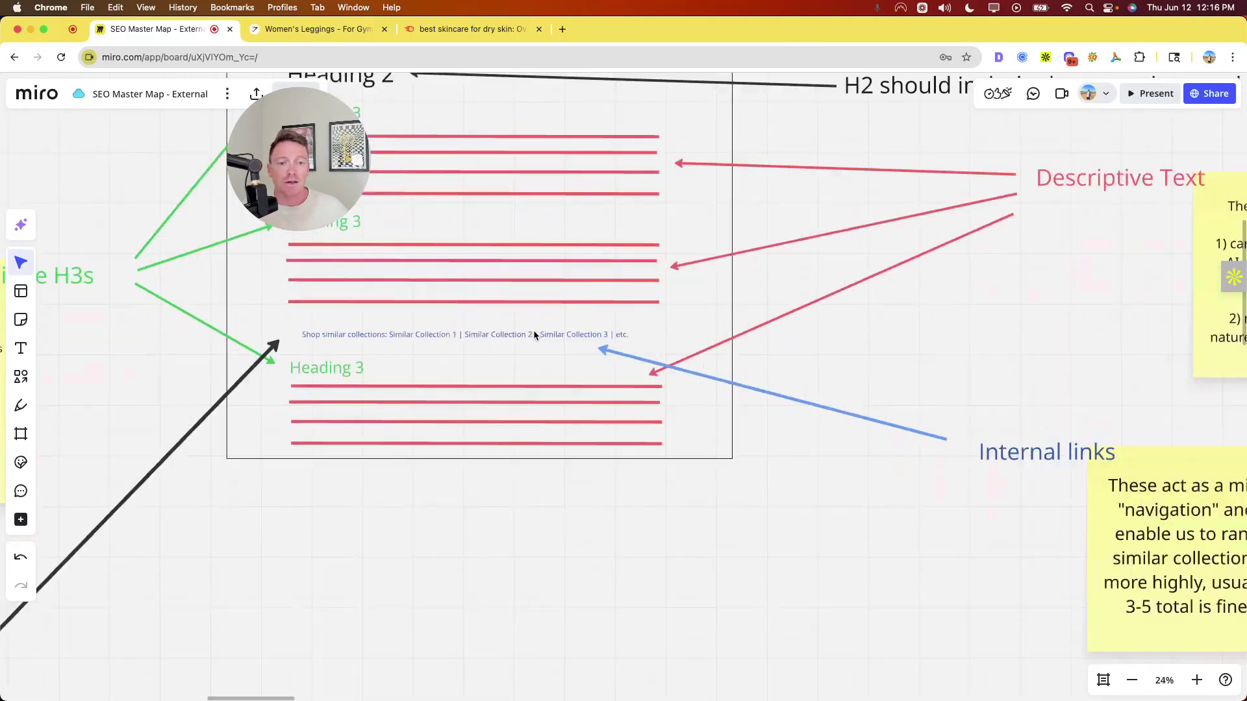
{"action": "scroll", "coordinate": [376, 345], "scroll_direction": "down", "scroll_amount": 5}
{"action": "scroll", "coordinate": [350, 305], "scroll_direction": "down", "scroll_amount": 5}
{"action": "scroll", "coordinate": [569, 368], "scroll_direction": "up", "scroll_amount": 3}
{"action": "scroll", "coordinate": [569, 368], "scroll_direction": "up", "scroll_amount": 3}
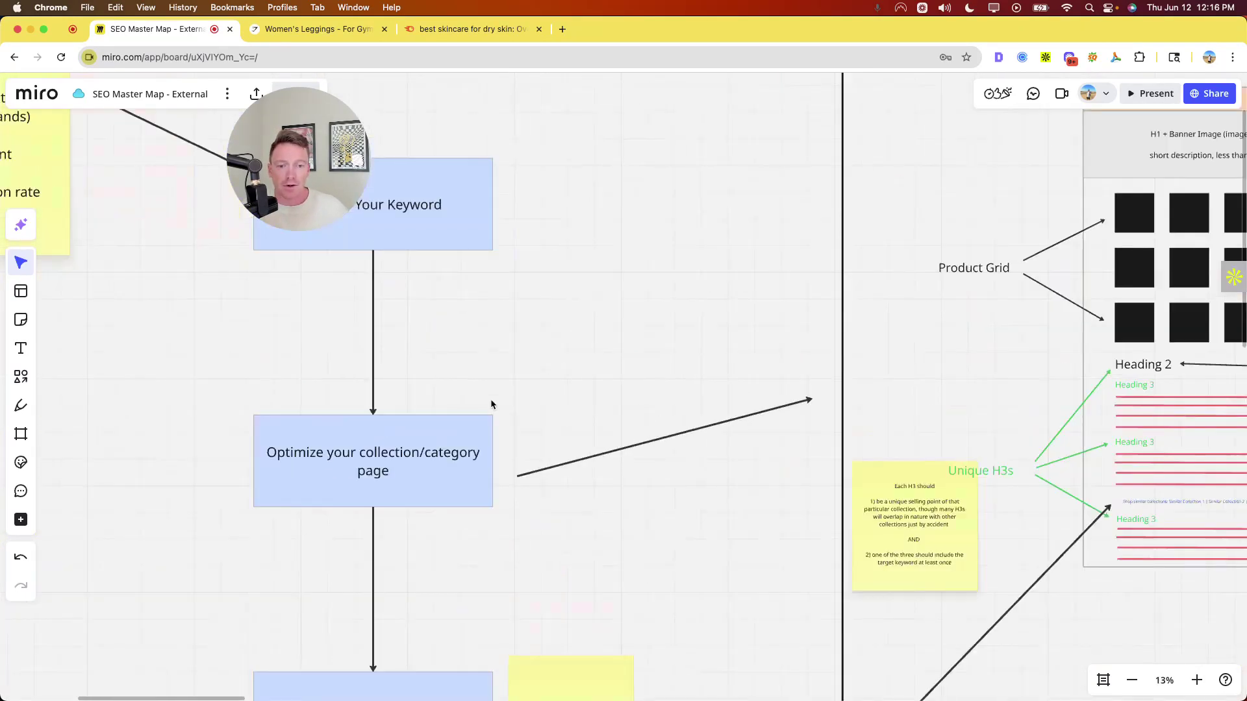
{"action": "scroll", "coordinate": [547, 336], "scroll_direction": "down", "scroll_amount": 1}
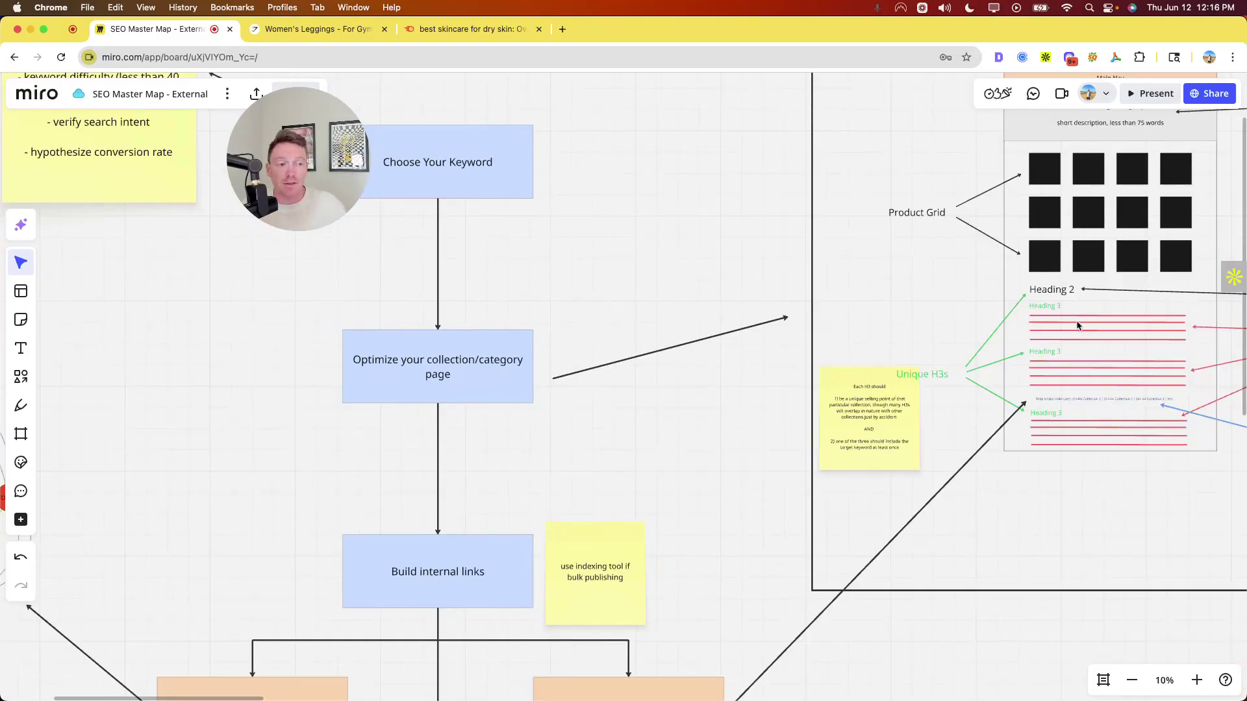
{"action": "scroll", "coordinate": [1093, 314], "scroll_direction": "right", "scroll_amount": 3}
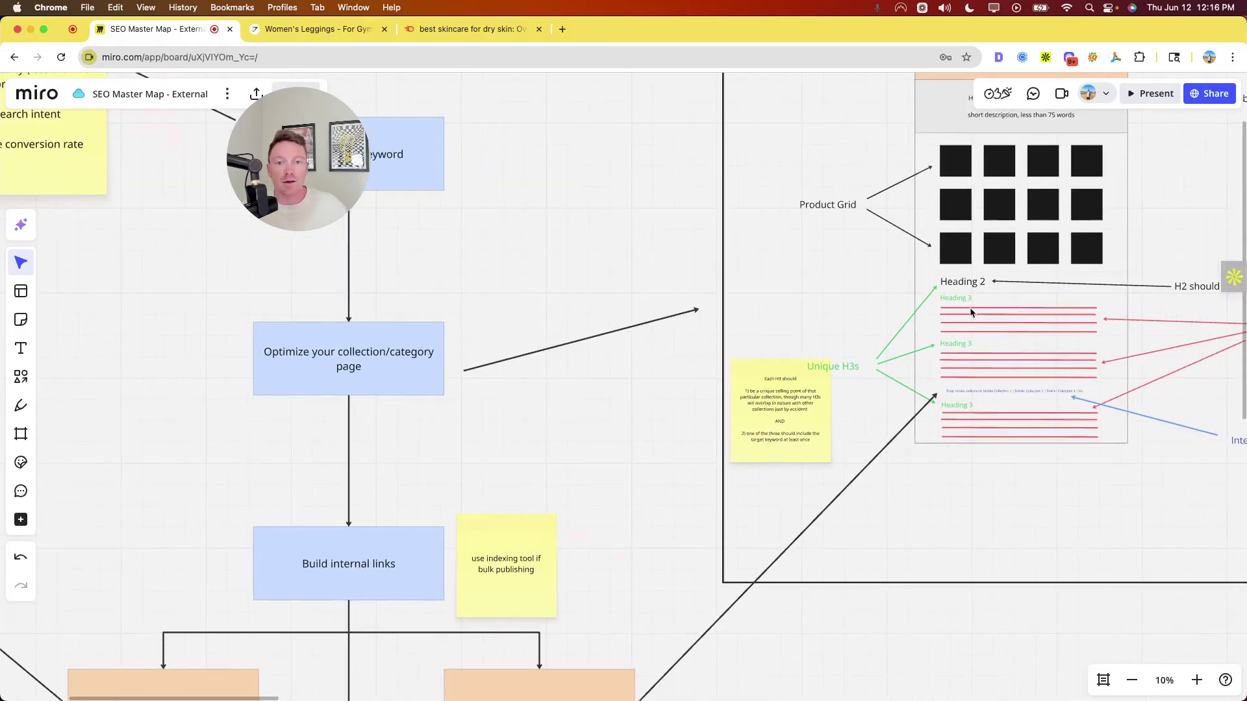
{"action": "scroll", "coordinate": [923, 317], "scroll_direction": "left", "scroll_amount": 4}
{"action": "scroll", "coordinate": [923, 316], "scroll_direction": "down", "scroll_amount": 2}
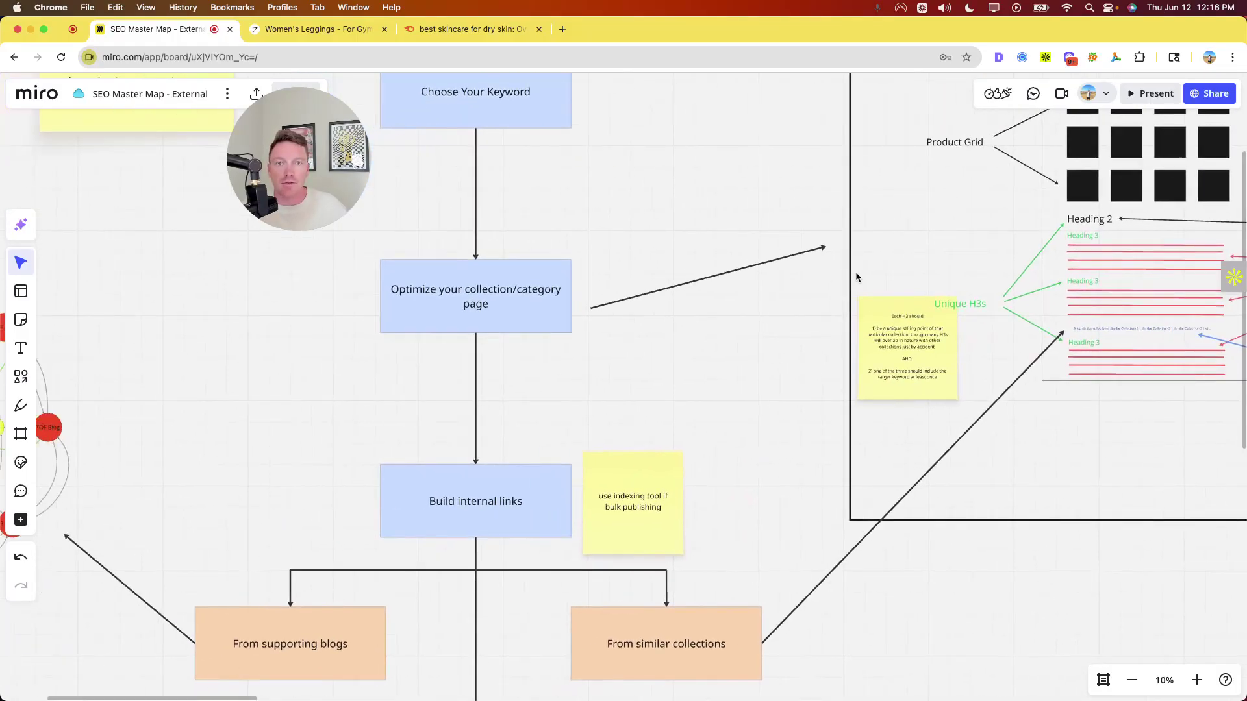
{"action": "scroll", "coordinate": [584, 351], "scroll_direction": "up", "scroll_amount": 3}
Pan down beneath the internal-links branches, then select and deselect the 'use indexing tool' sticky note
{"action": "scroll", "coordinate": [575, 293], "scroll_direction": "down", "scroll_amount": 5}
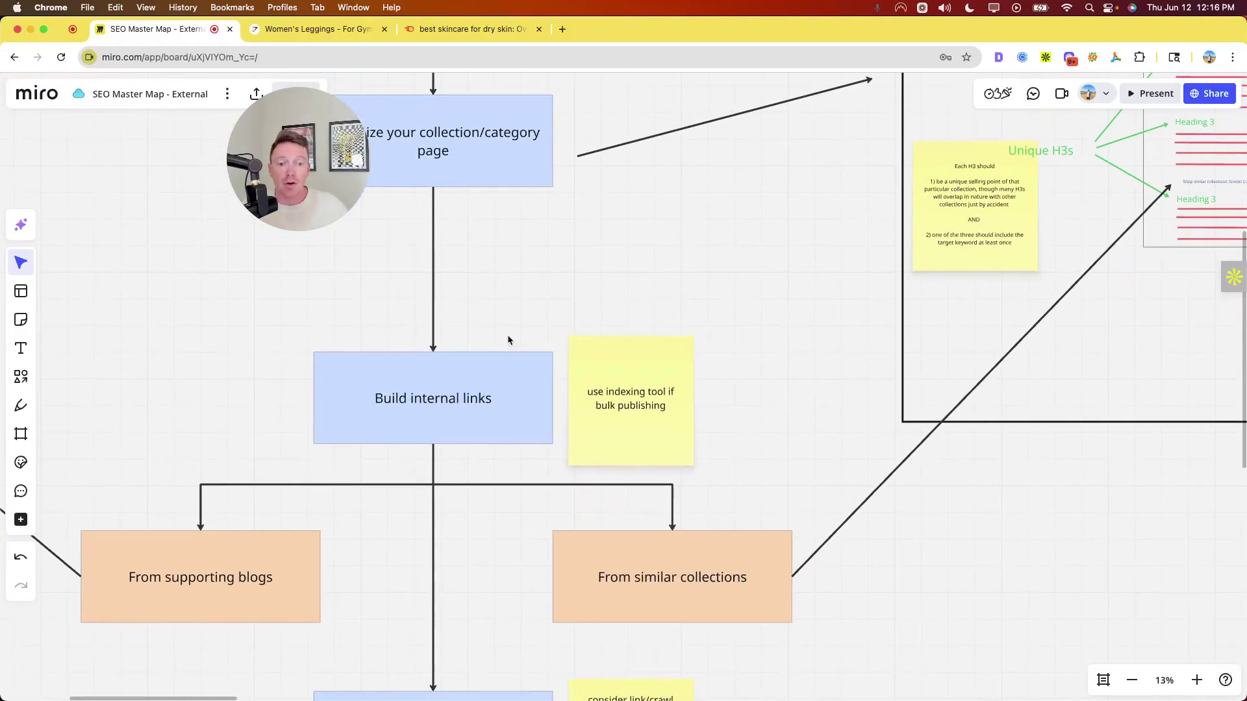
{"action": "scroll", "coordinate": [504, 325], "scroll_direction": "down", "scroll_amount": 3}
{"action": "scroll", "coordinate": [507, 279], "scroll_direction": "left", "scroll_amount": 1}
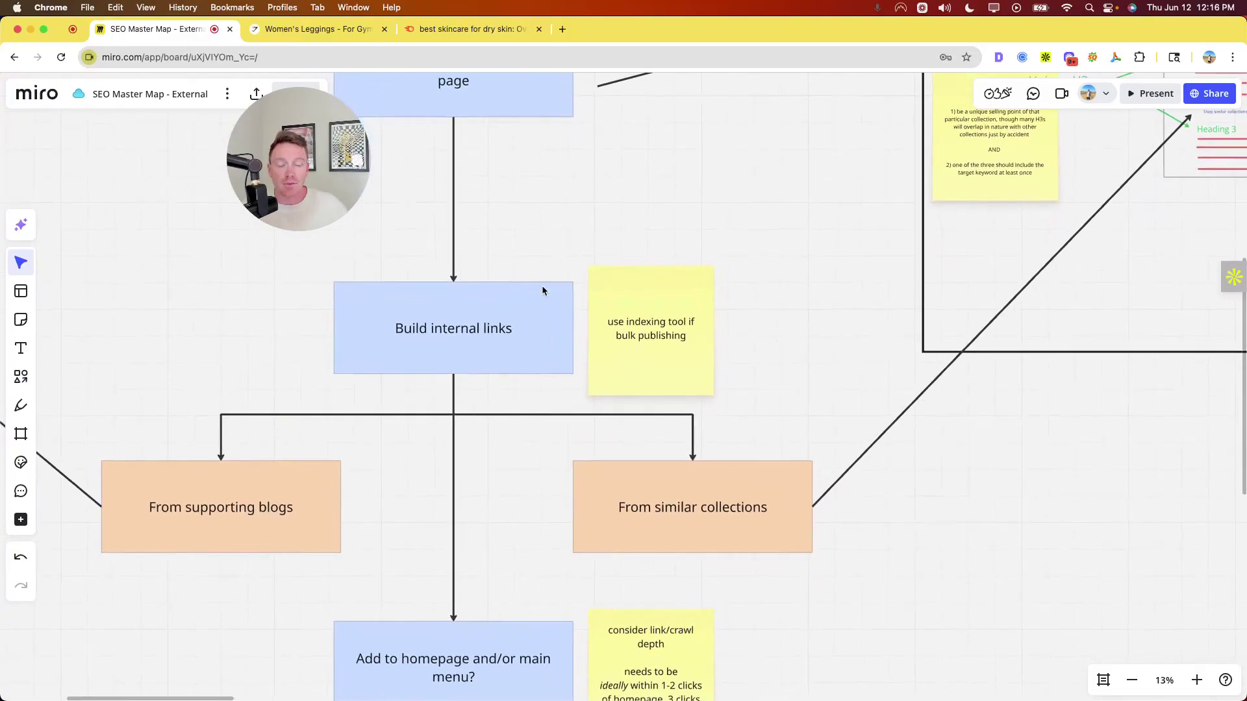
{"action": "left_click", "coordinate": [655, 328]}
{"action": "left_click", "coordinate": [770, 304]}
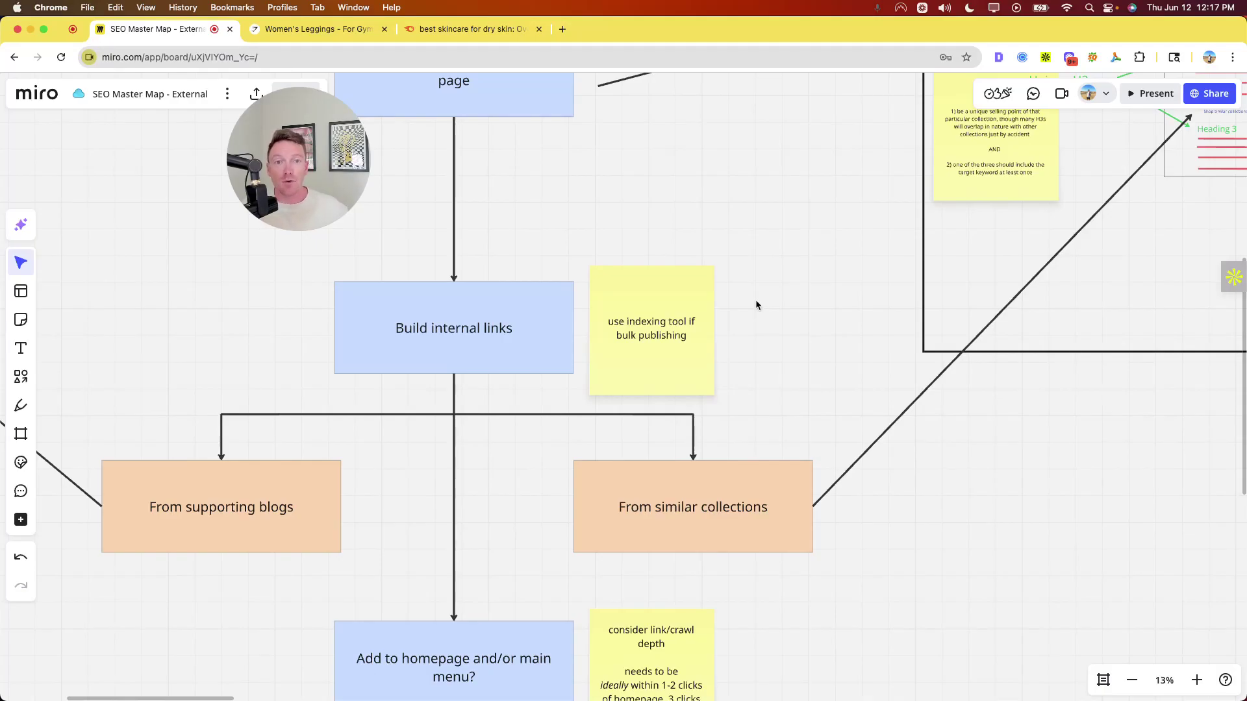
Recentre the internal-links branches and pan left to the TOF/MOF/BOF hub diagram
{"action": "scroll", "coordinate": [755, 302], "scroll_direction": "down", "scroll_amount": 3}
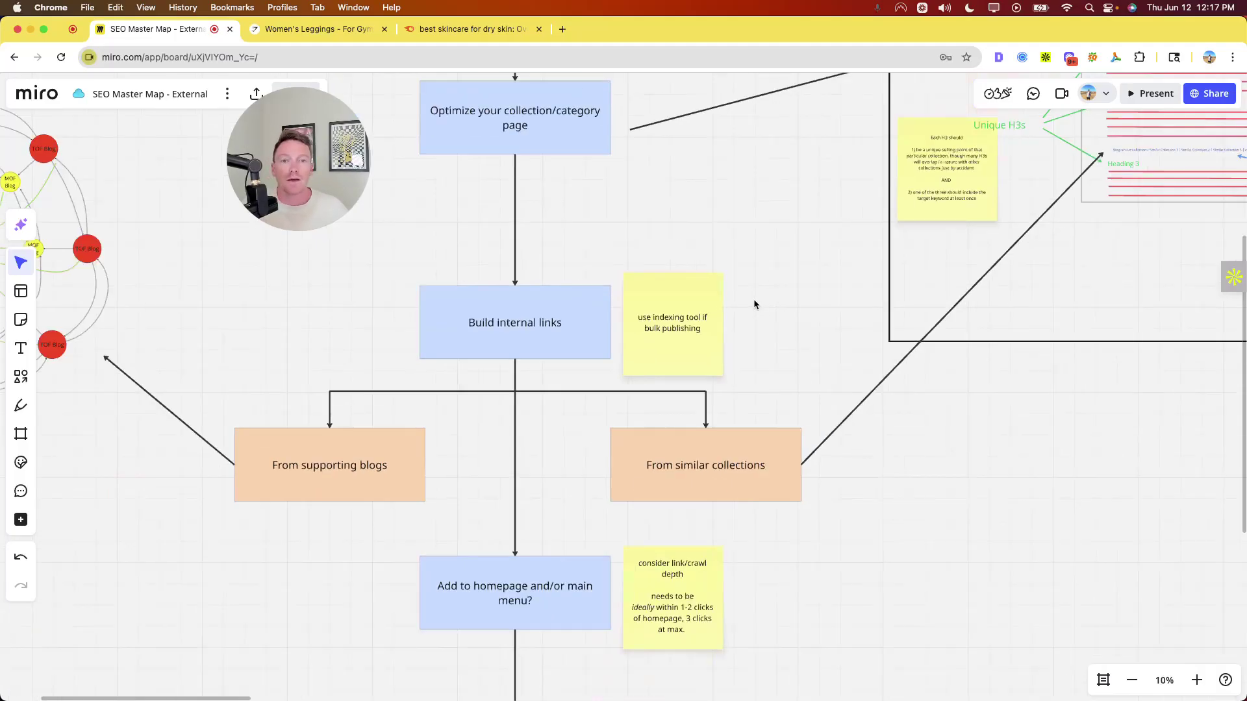
{"action": "left_click_drag", "start_coordinate": [751, 300], "coordinate": [687, 278]}
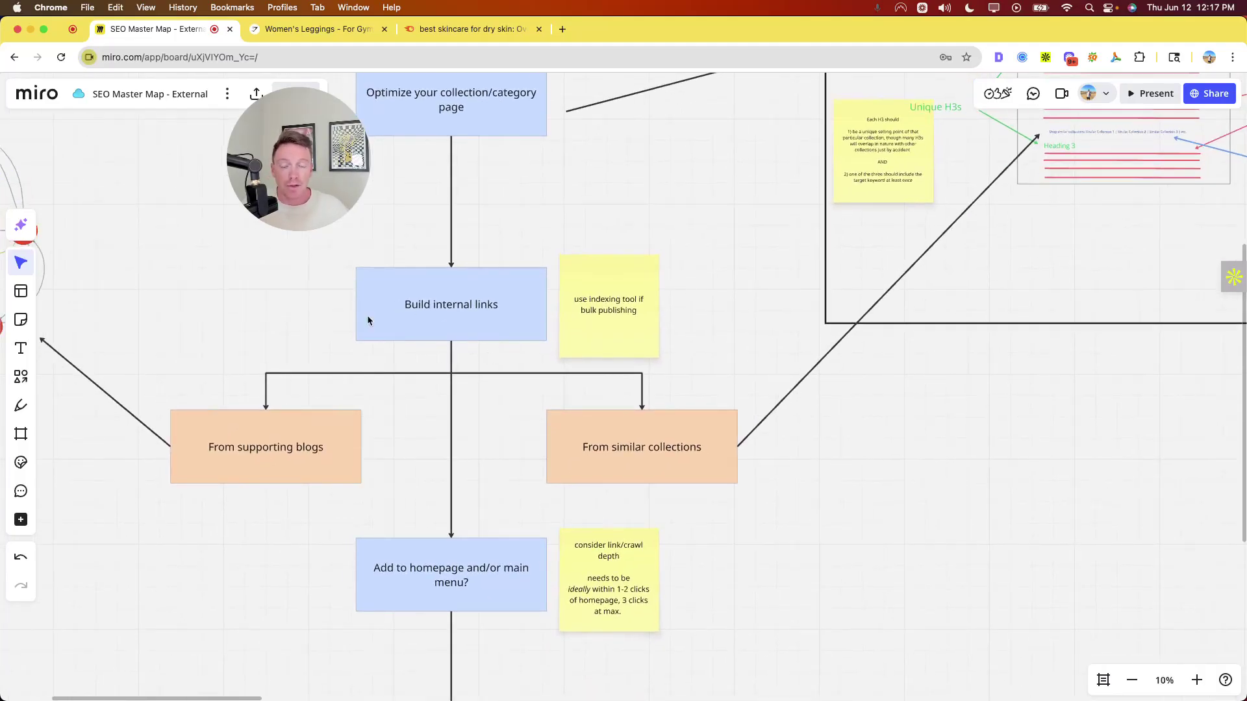
{"action": "scroll", "coordinate": [293, 422], "scroll_direction": "down", "scroll_amount": 2}
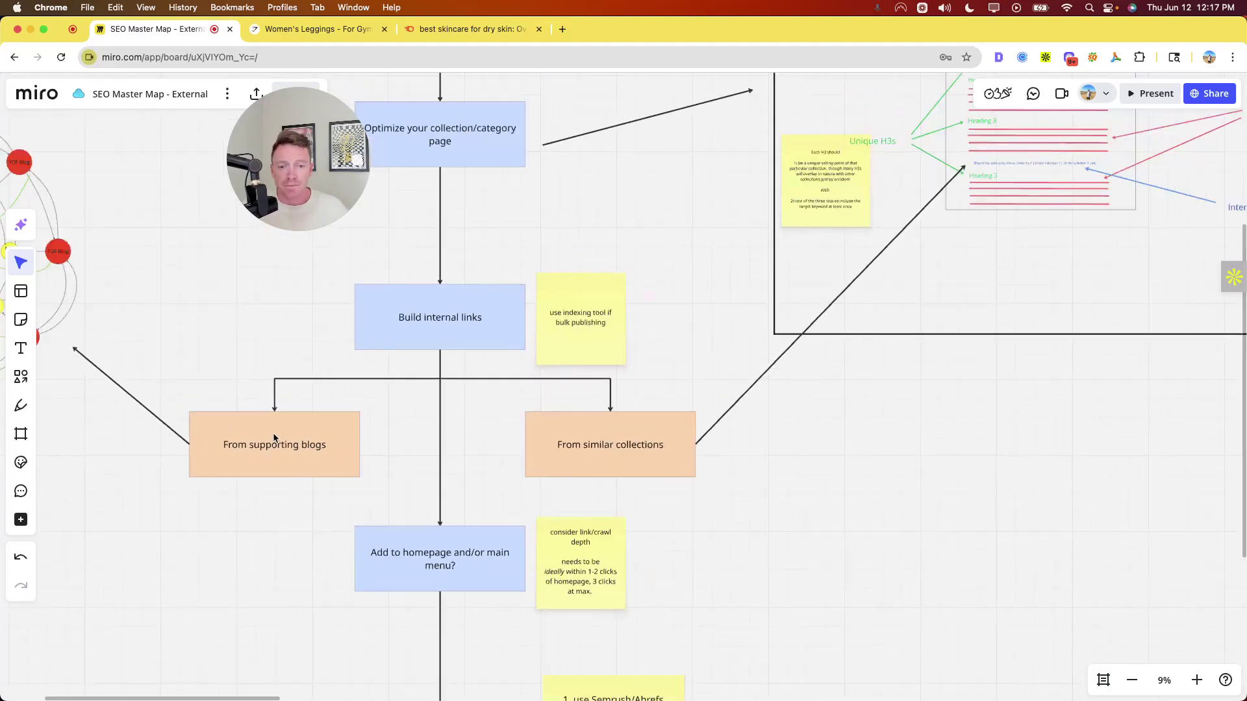
{"action": "scroll", "coordinate": [256, 424], "scroll_direction": "down", "scroll_amount": 1}
{"action": "scroll", "coordinate": [338, 468], "scroll_direction": "left", "scroll_amount": 10}
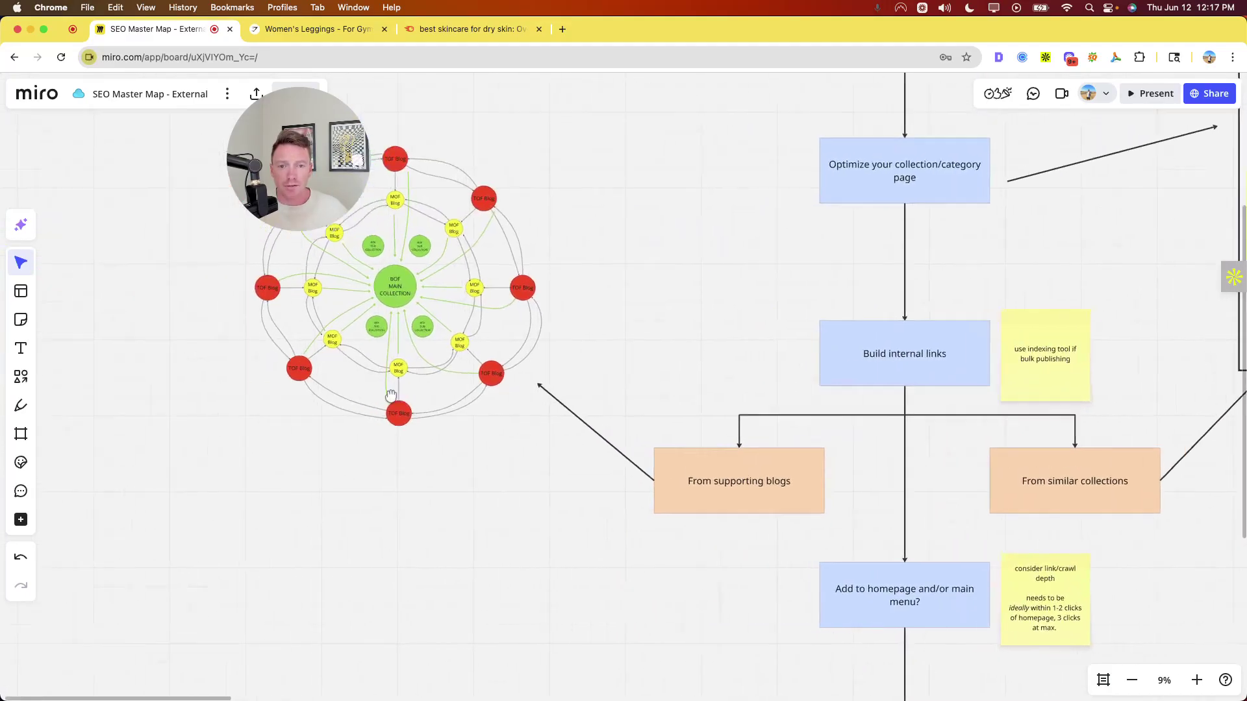
{"action": "scroll", "coordinate": [428, 511], "scroll_direction": "up", "scroll_amount": 2}
{"action": "scroll", "coordinate": [487, 449], "scroll_direction": "up", "scroll_amount": 5}
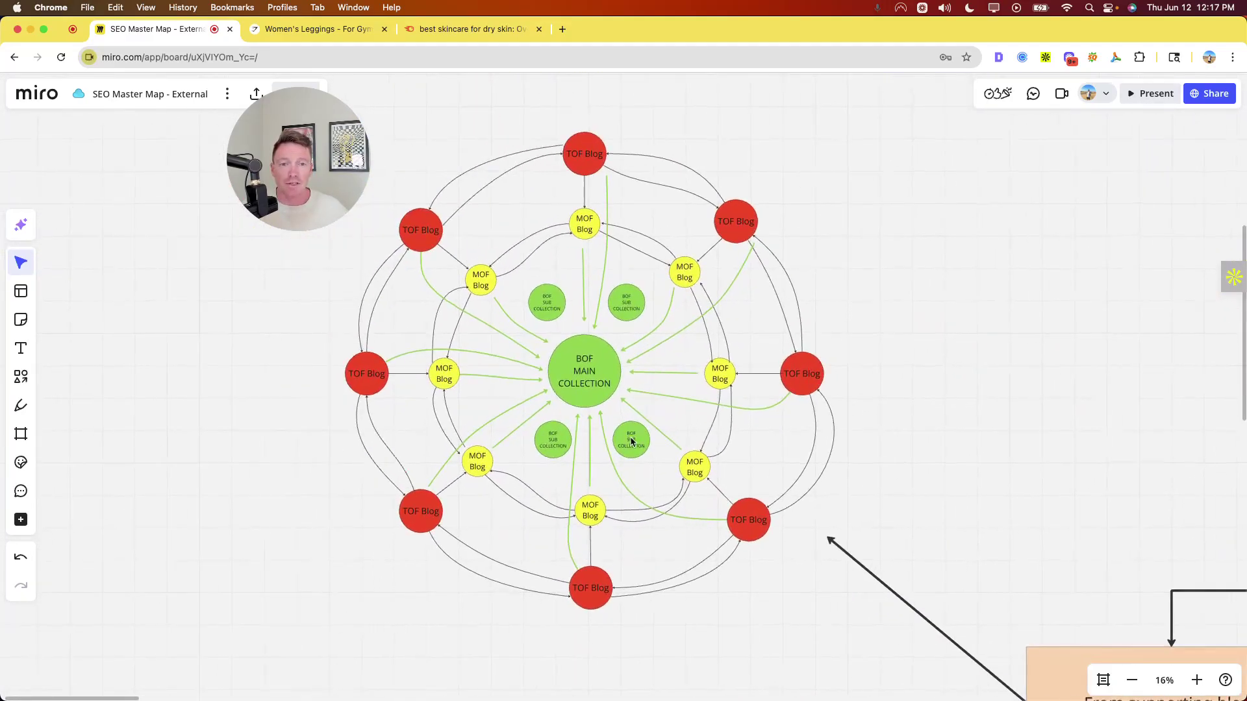
Select the hub diagram and its BOF MAIN COLLECTION circle, clear the selection, then zoom out
{"action": "left_click", "coordinate": [594, 369]}
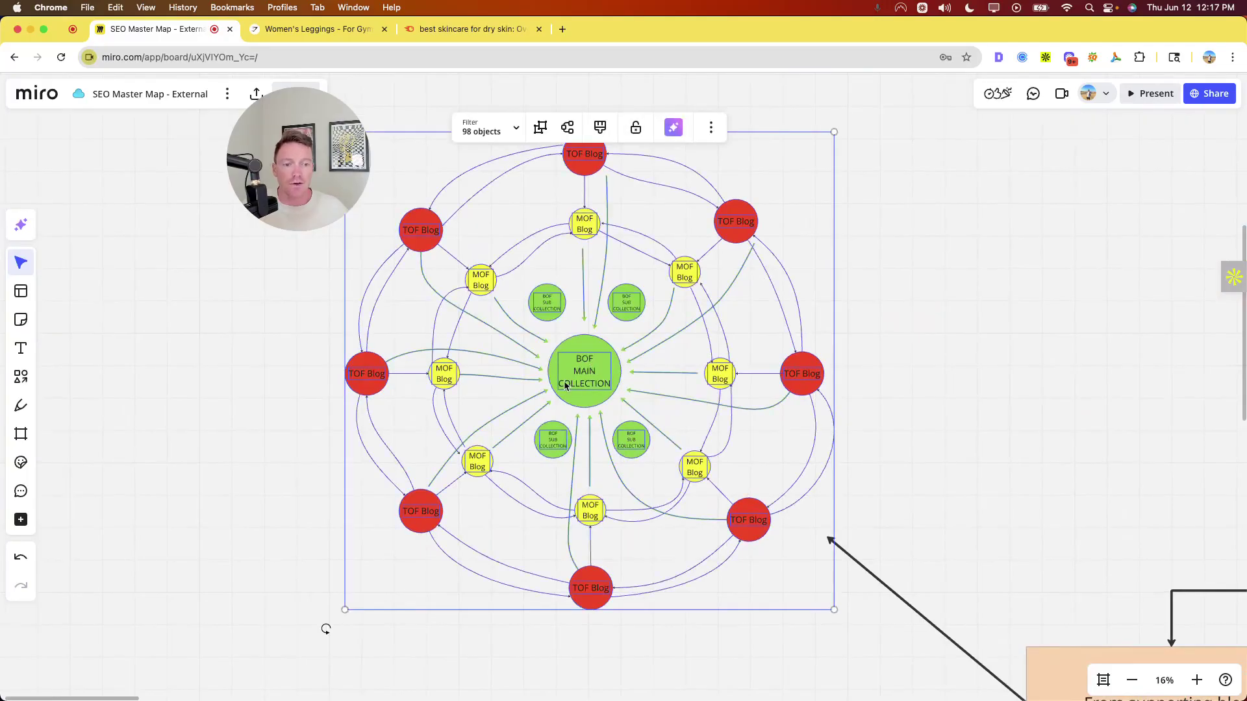
{"action": "left_click", "coordinate": [582, 374]}
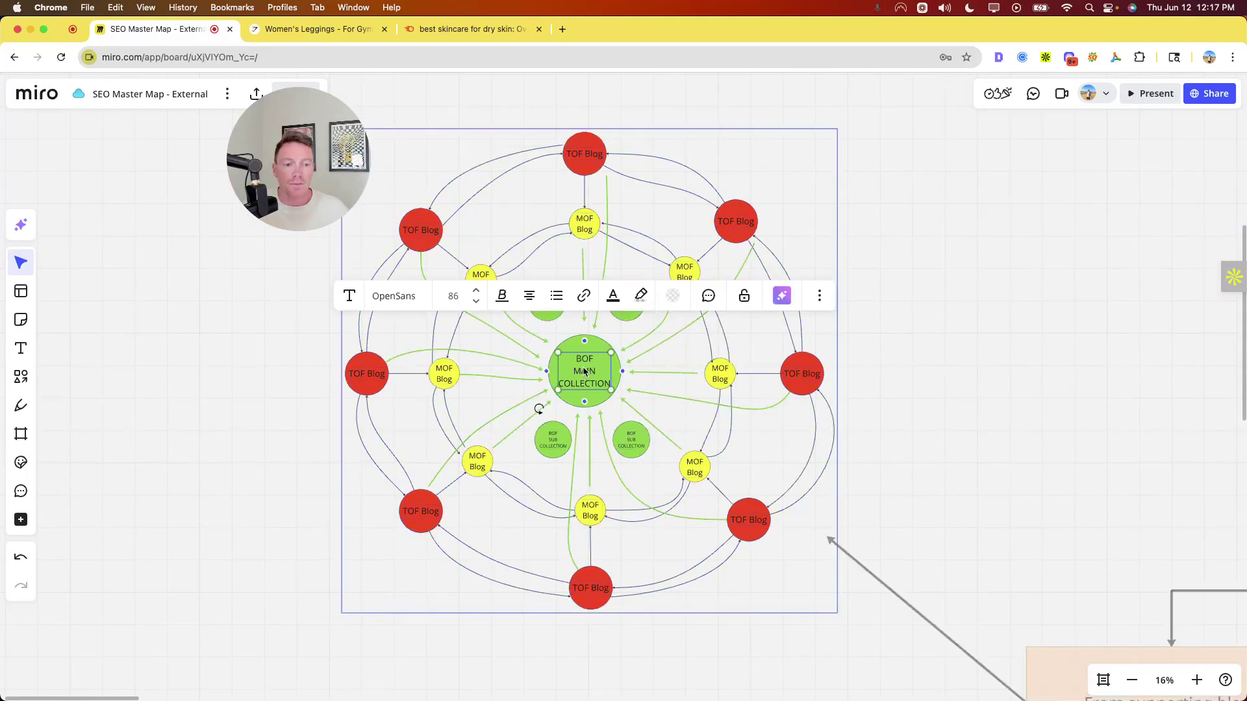
{"action": "left_click", "coordinate": [908, 387]}
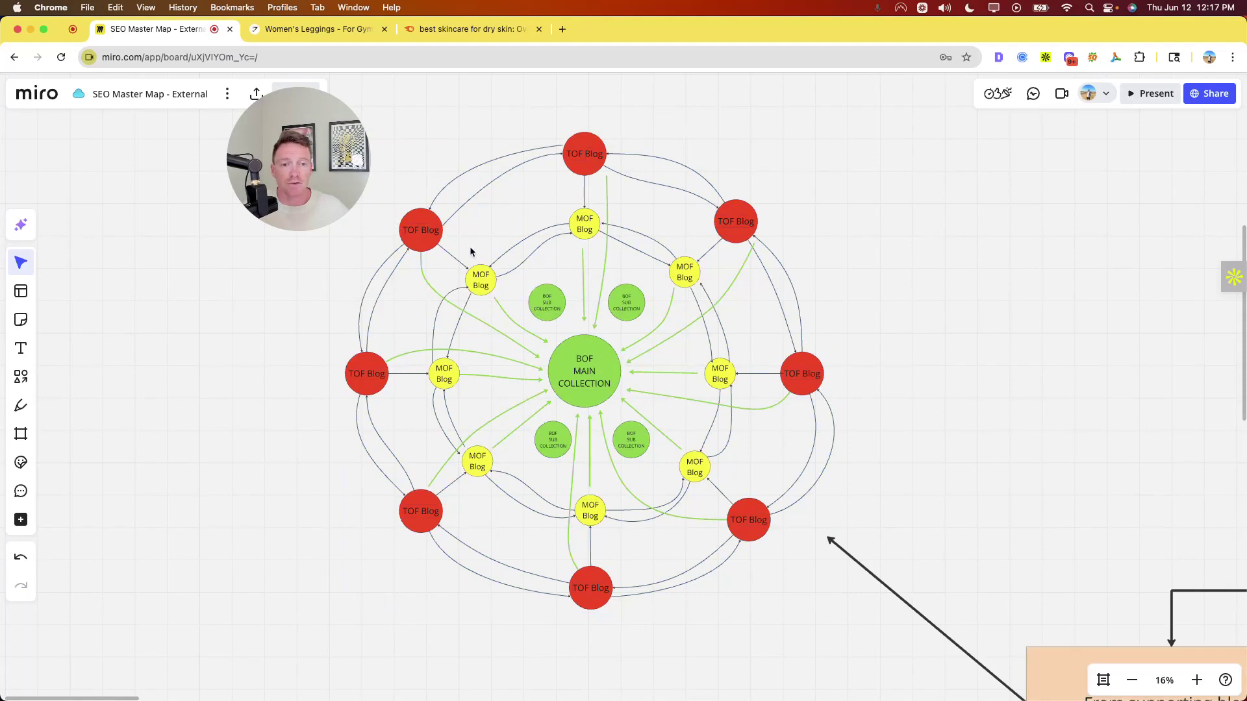
{"action": "scroll", "coordinate": [559, 369], "scroll_direction": "up", "scroll_amount": 2}
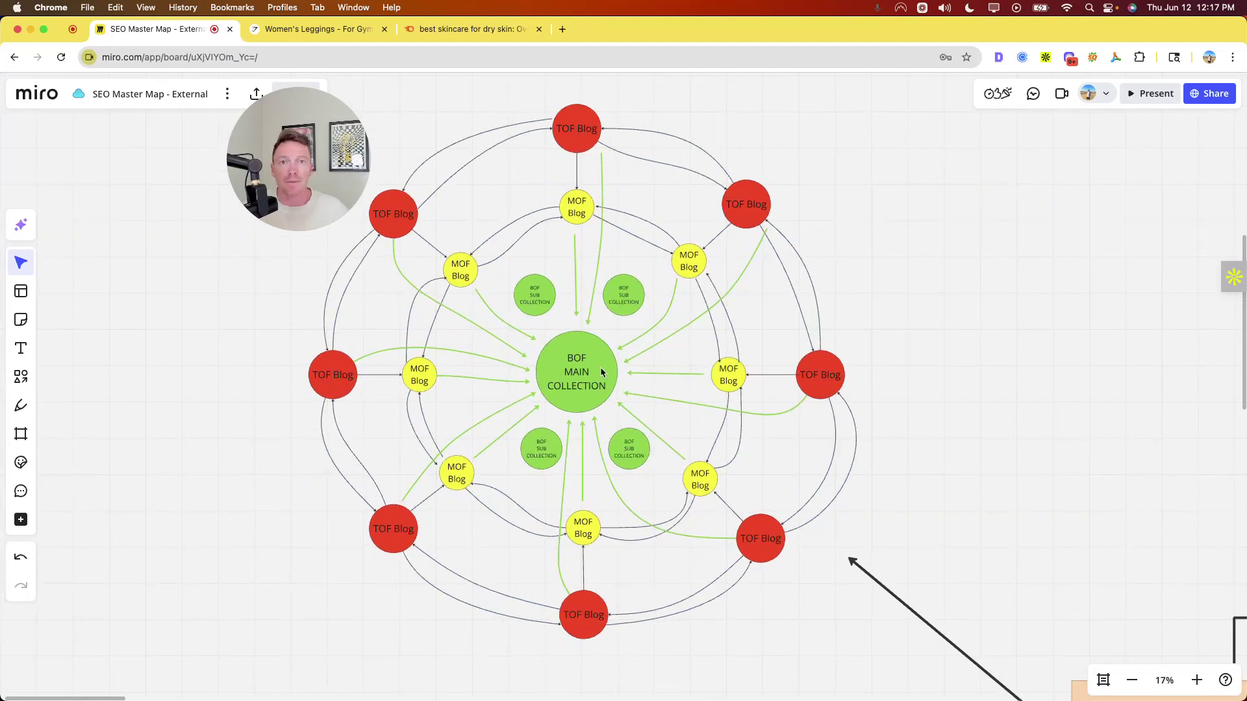
{"action": "scroll", "coordinate": [600, 368], "scroll_direction": "down", "scroll_amount": 2}
{"action": "scroll", "coordinate": [600, 364], "scroll_direction": "up", "scroll_amount": 2}
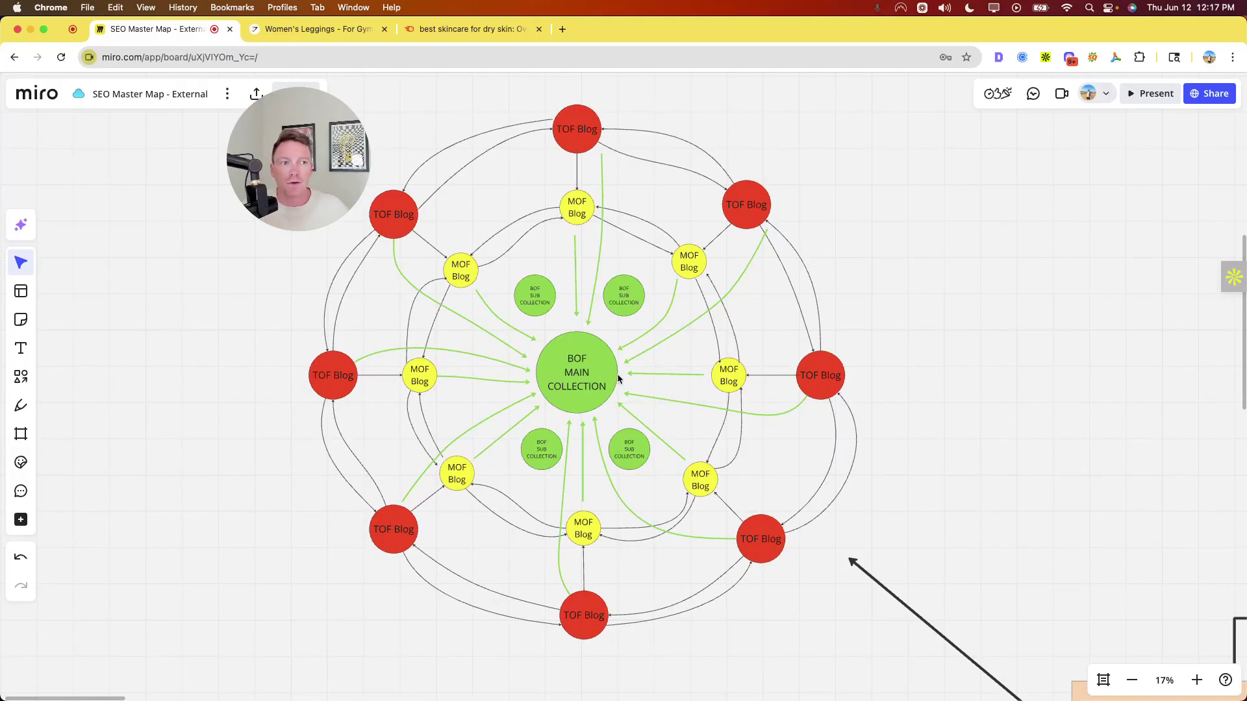
{"action": "scroll", "coordinate": [619, 372], "scroll_direction": "down", "scroll_amount": 2}
{"action": "scroll", "coordinate": [618, 373], "scroll_direction": "down", "scroll_amount": 4}
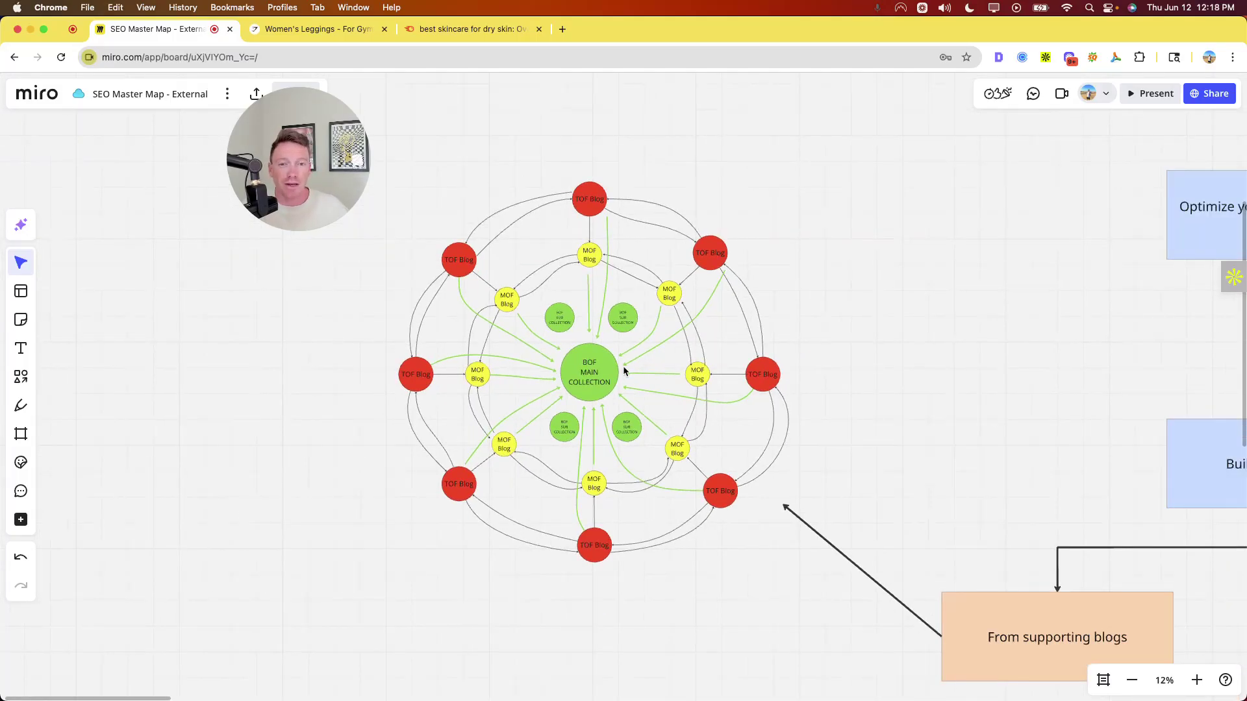
Zoom into the wireframe's 'Shop similar collections' internal-links line
{"action": "scroll", "coordinate": [682, 364], "scroll_direction": "right", "scroll_amount": 10}
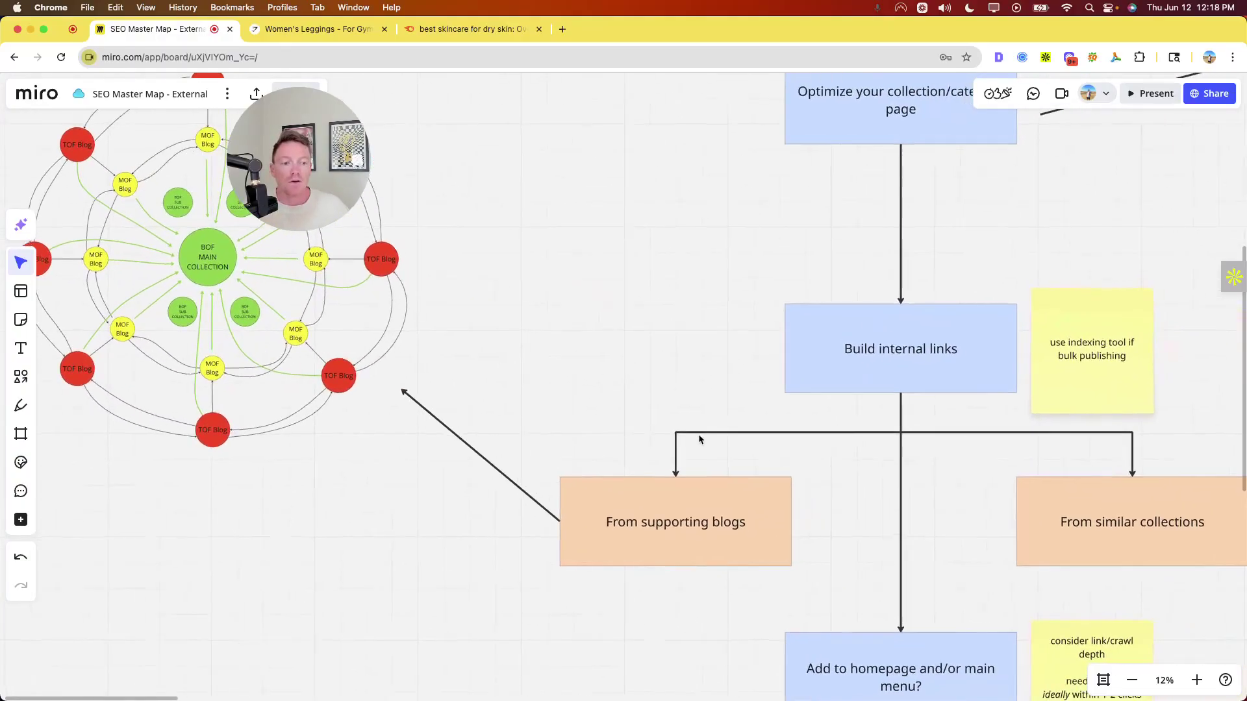
{"action": "scroll", "coordinate": [697, 436], "scroll_direction": "right", "scroll_amount": 10}
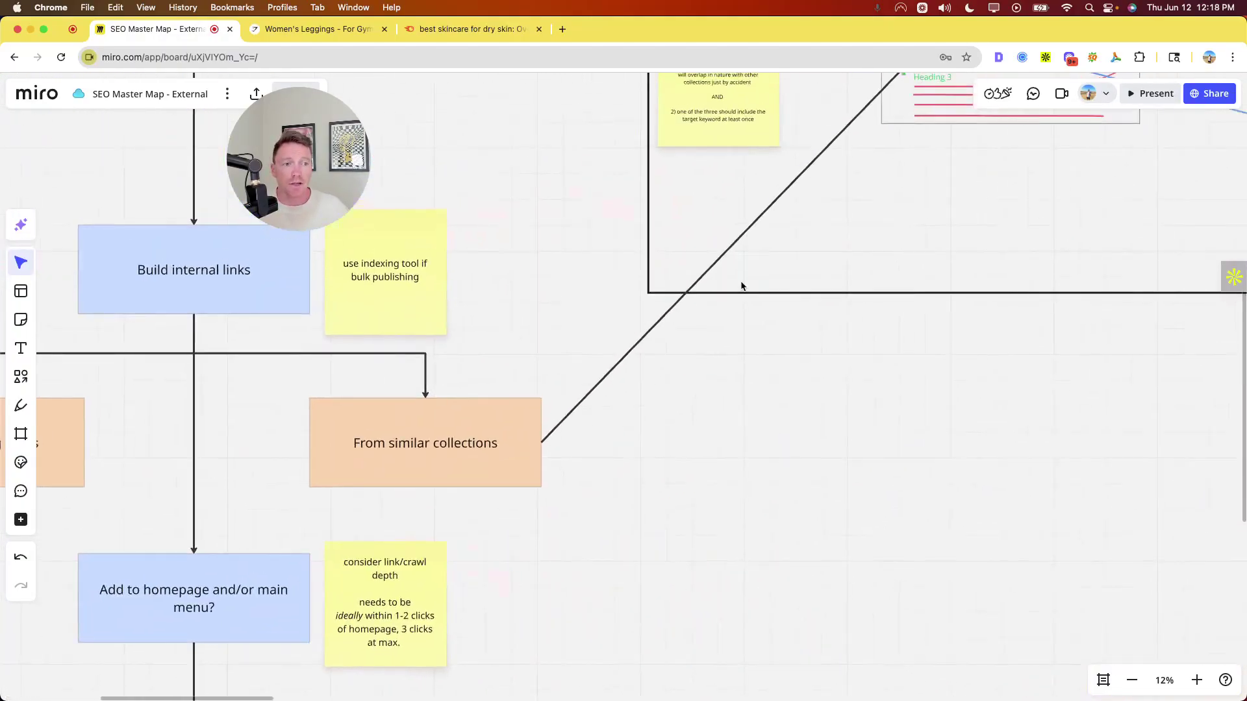
{"action": "scroll", "coordinate": [753, 281], "scroll_direction": "up", "scroll_amount": 5}
{"action": "scroll", "coordinate": [579, 374], "scroll_direction": "up", "scroll_amount": 8}
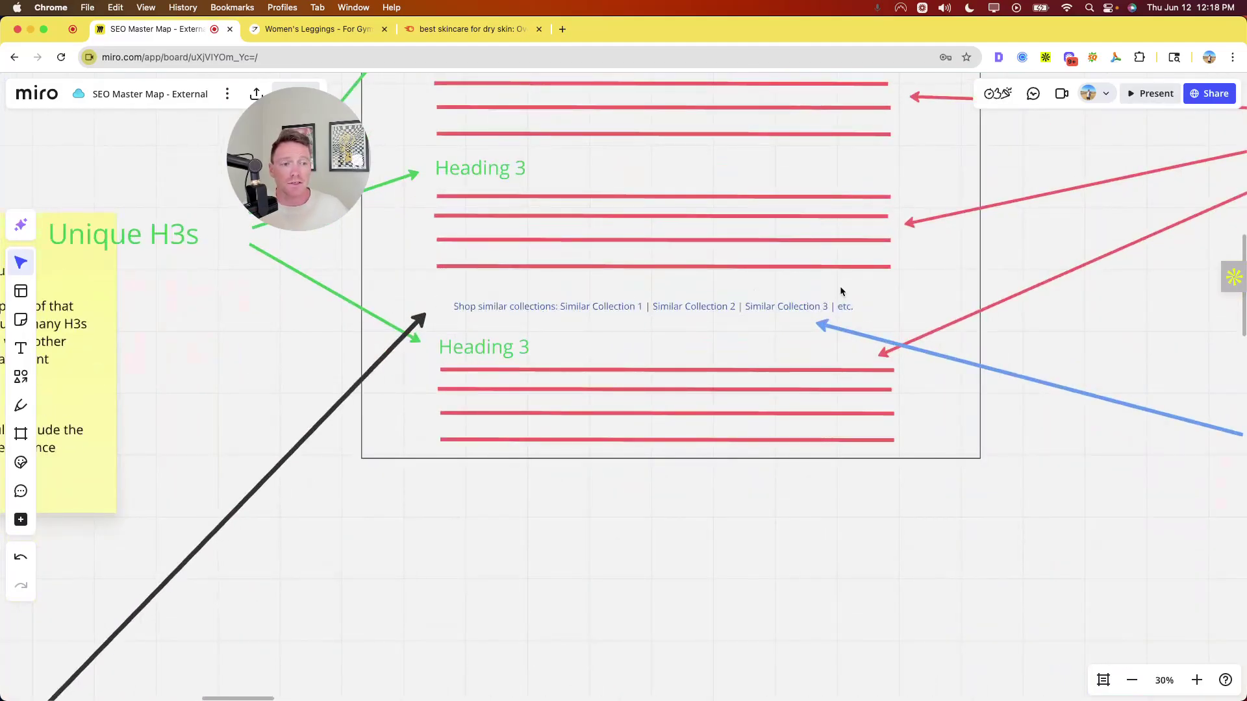
Zoom out and pan back to the Build internal links flowchart
{"action": "scroll", "coordinate": [697, 305], "scroll_direction": "down", "scroll_amount": 2}
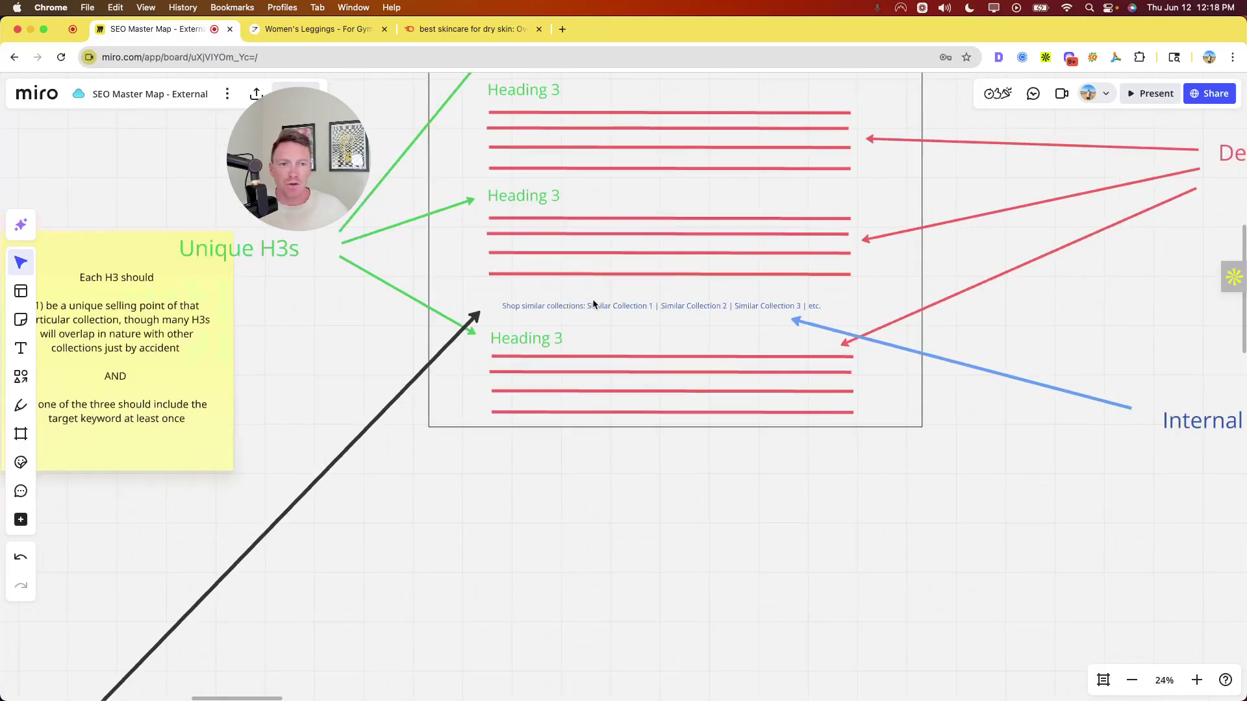
{"action": "scroll", "coordinate": [593, 304], "scroll_direction": "down", "scroll_amount": 1}
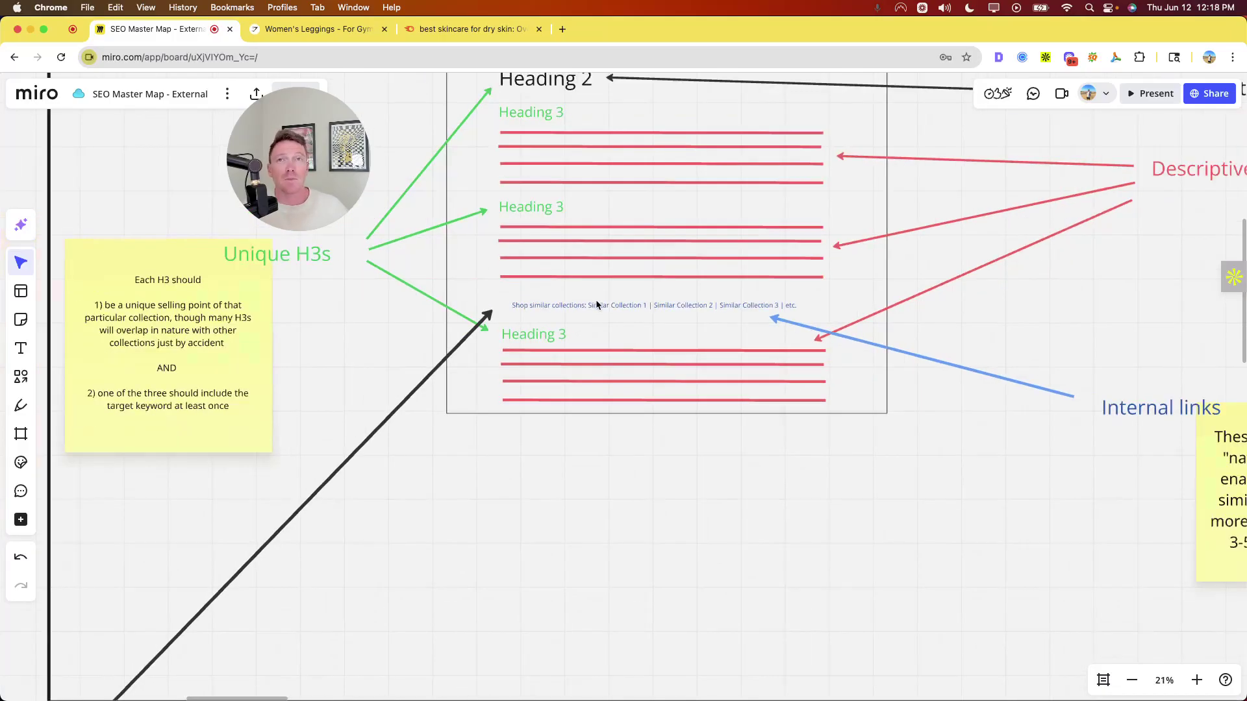
{"action": "scroll", "coordinate": [597, 304], "scroll_direction": "down", "scroll_amount": 2}
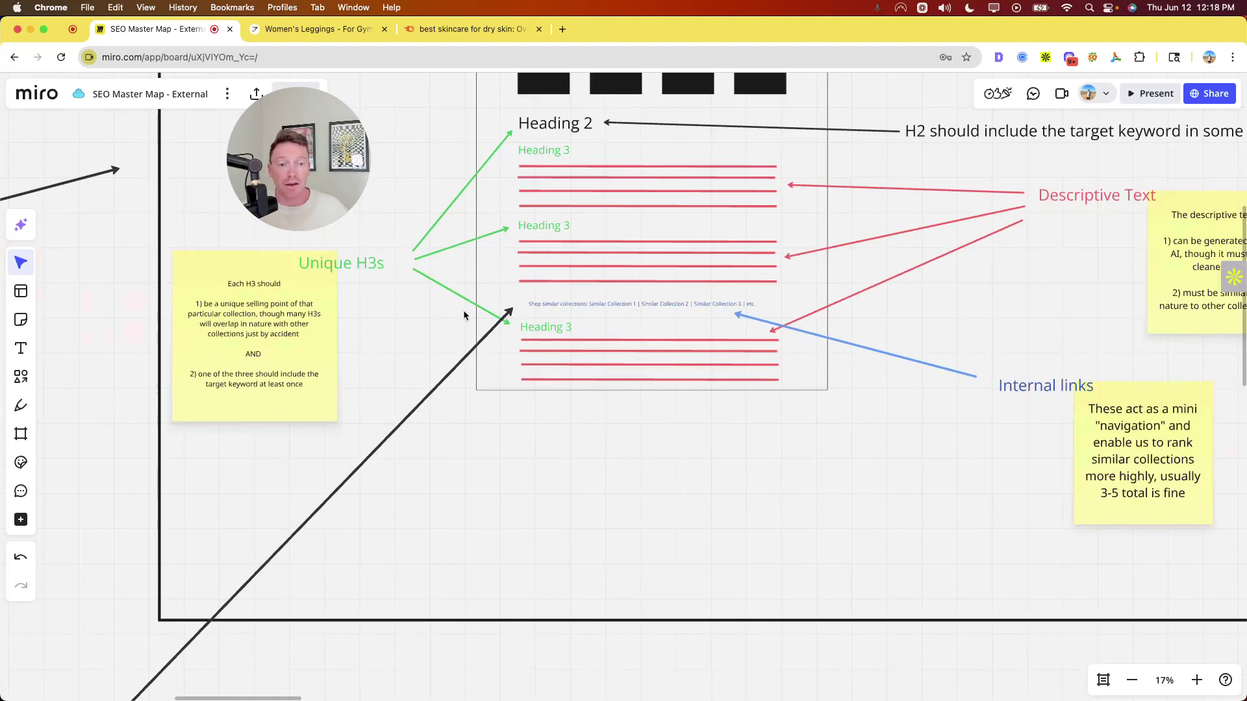
{"action": "scroll", "coordinate": [539, 316], "scroll_direction": "up", "scroll_amount": 3}
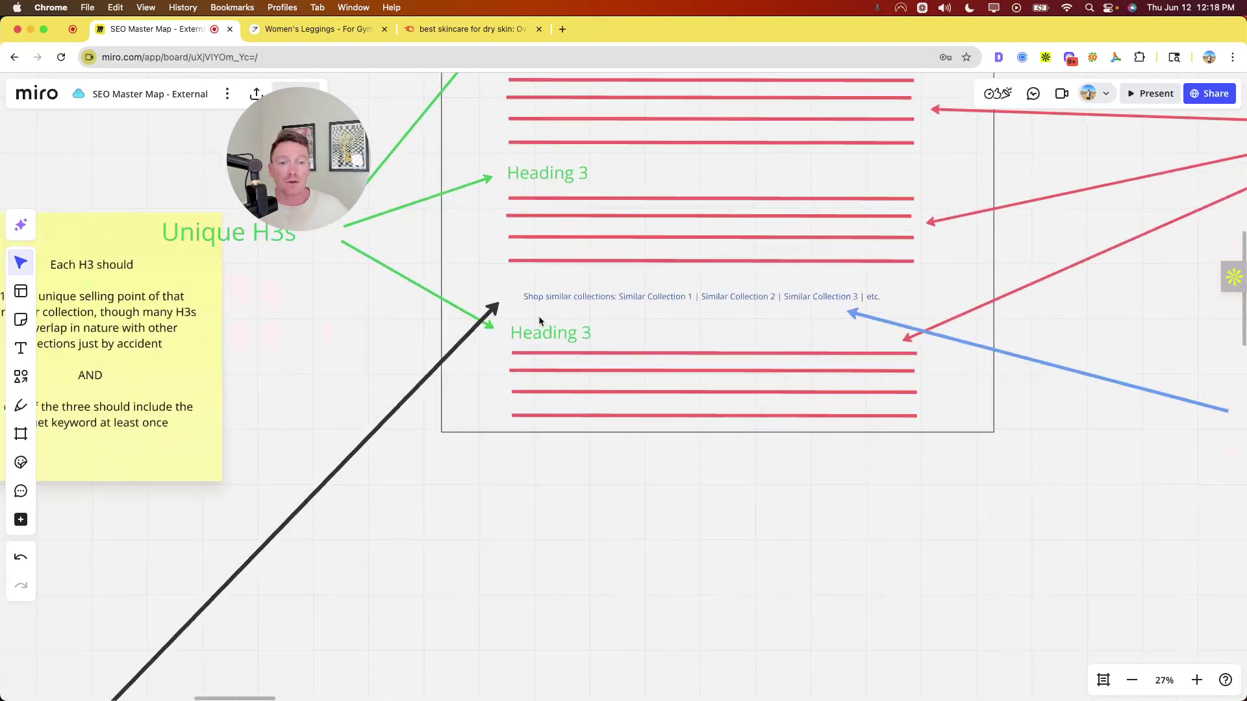
{"action": "scroll", "coordinate": [395, 327], "scroll_direction": "down", "scroll_amount": 3}
{"action": "scroll", "coordinate": [351, 256], "scroll_direction": "left", "scroll_amount": 5}
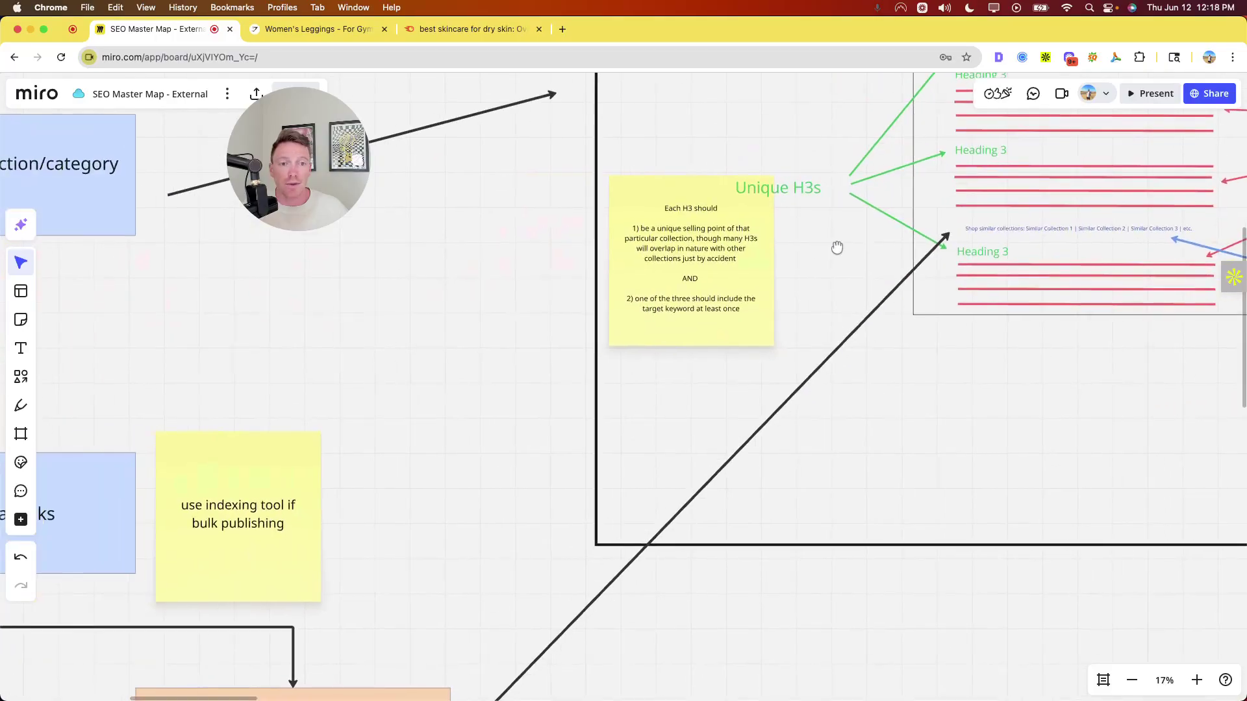
{"action": "scroll", "coordinate": [577, 274], "scroll_direction": "down", "scroll_amount": 3}
Zoom to 16% on 'Add to homepage and/or main menu?', then select and deselect its crawl-depth note
{"action": "scroll", "coordinate": [419, 328], "scroll_direction": "left", "scroll_amount": 5}
{"action": "scroll", "coordinate": [499, 296], "scroll_direction": "down", "scroll_amount": 2}
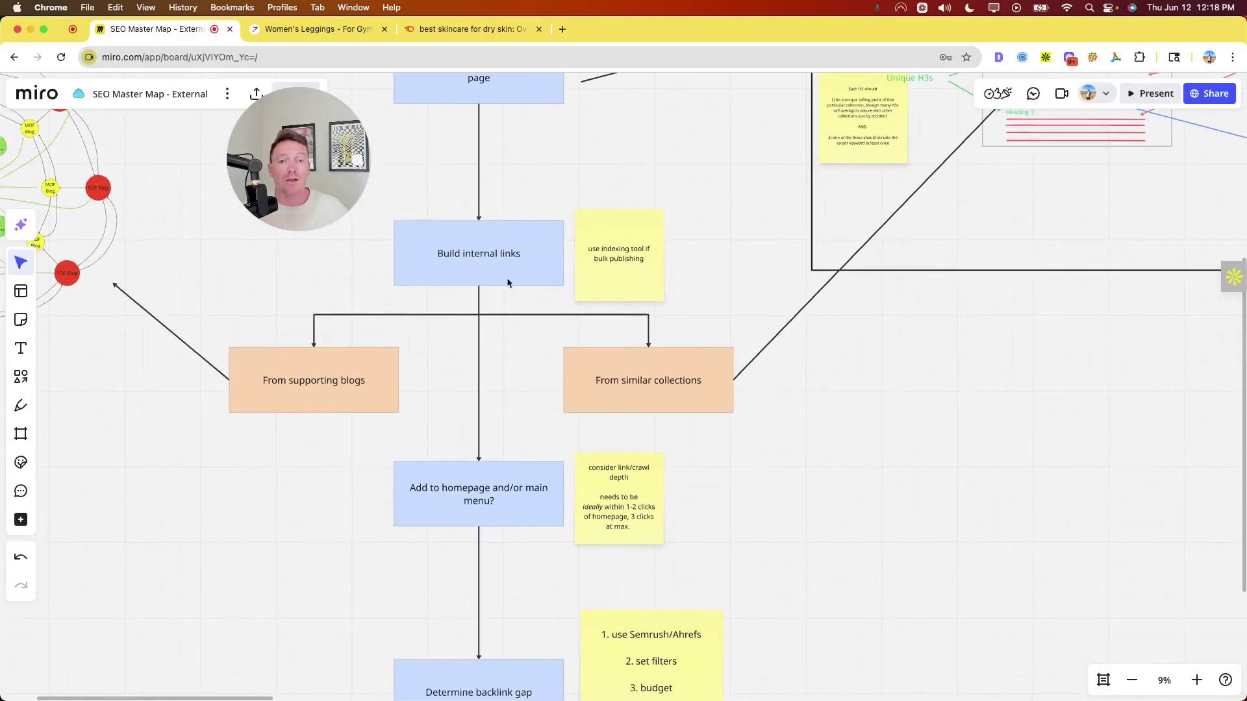
{"action": "scroll", "coordinate": [500, 299], "scroll_direction": "up", "scroll_amount": 2}
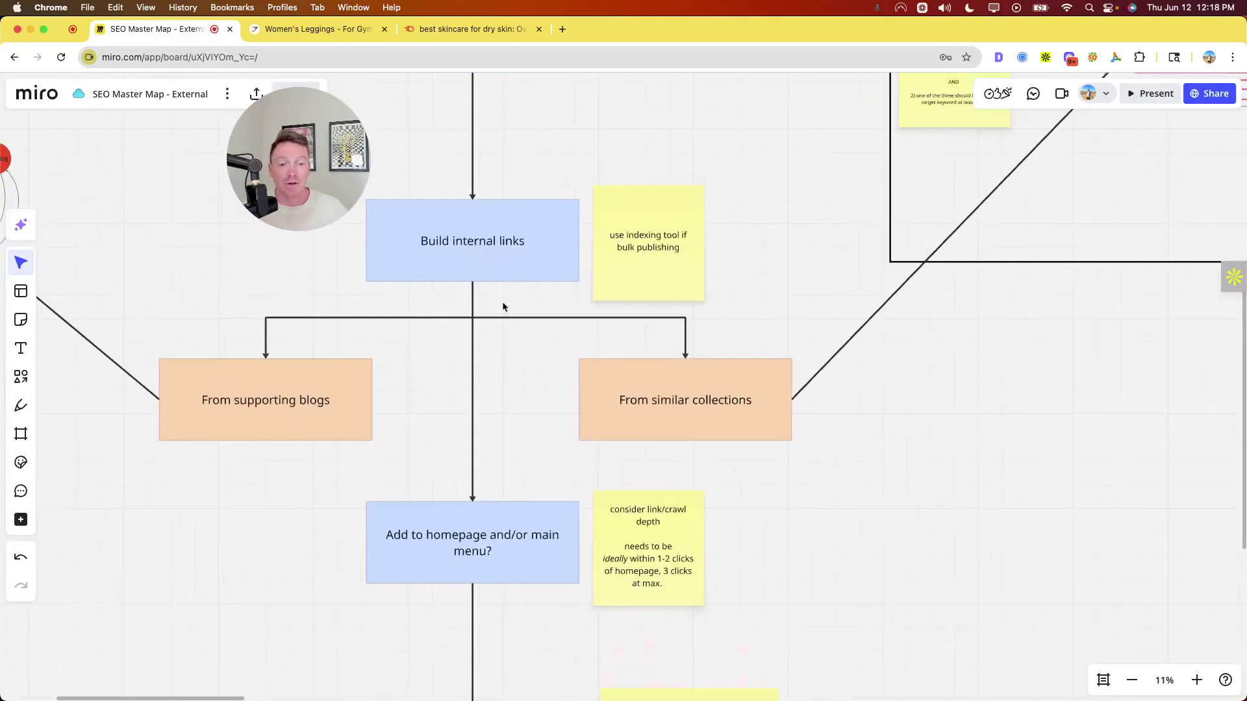
{"action": "scroll", "coordinate": [502, 309], "scroll_direction": "down", "scroll_amount": 2}
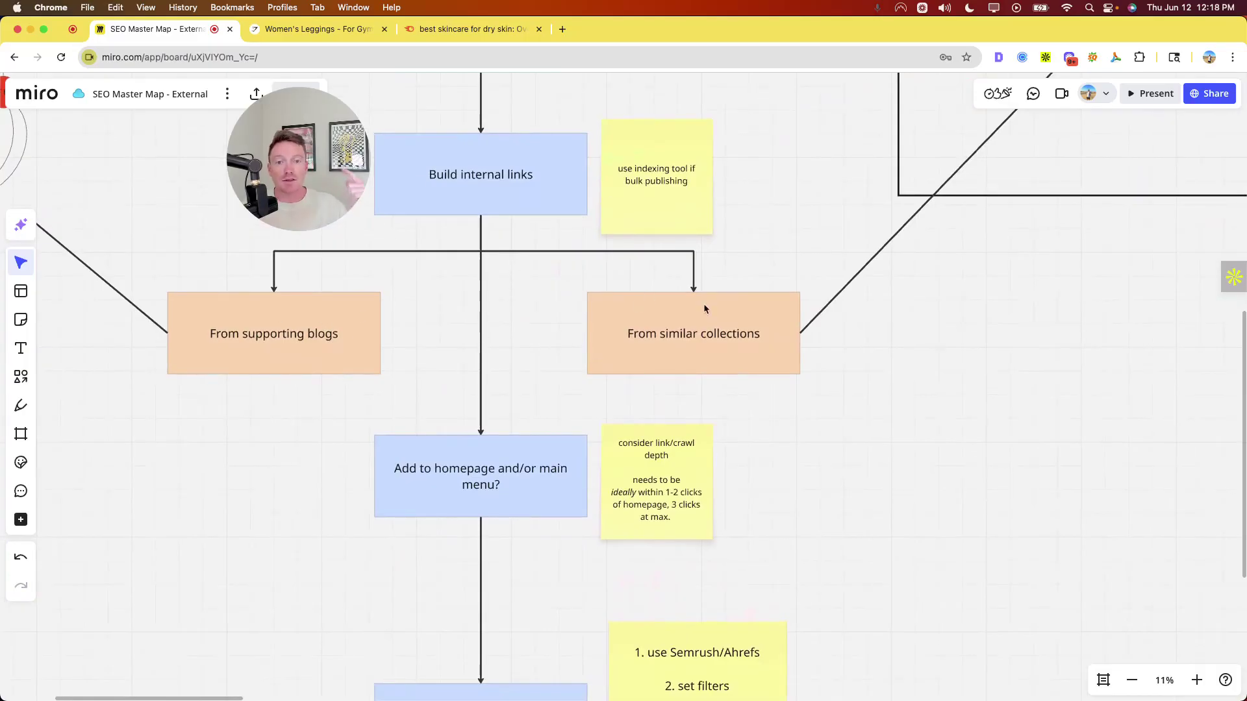
{"action": "scroll", "coordinate": [513, 364], "scroll_direction": "down", "scroll_amount": 3}
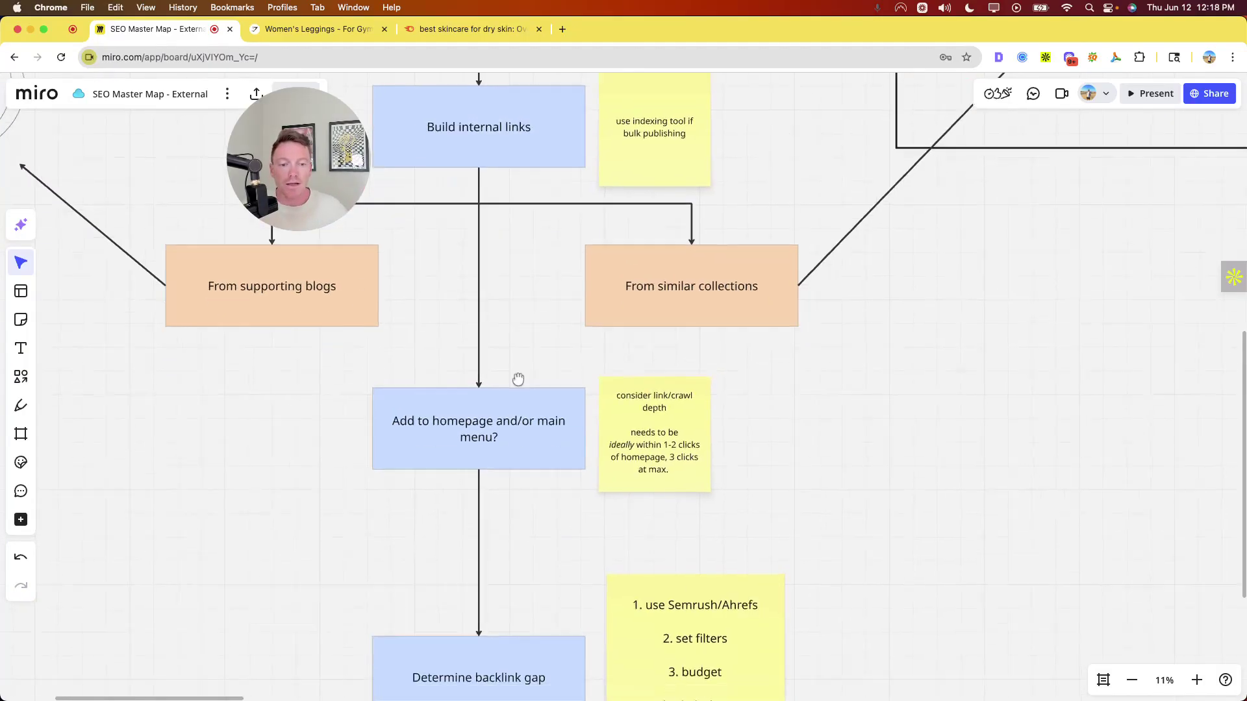
{"action": "scroll", "coordinate": [491, 400], "scroll_direction": "up", "scroll_amount": 2}
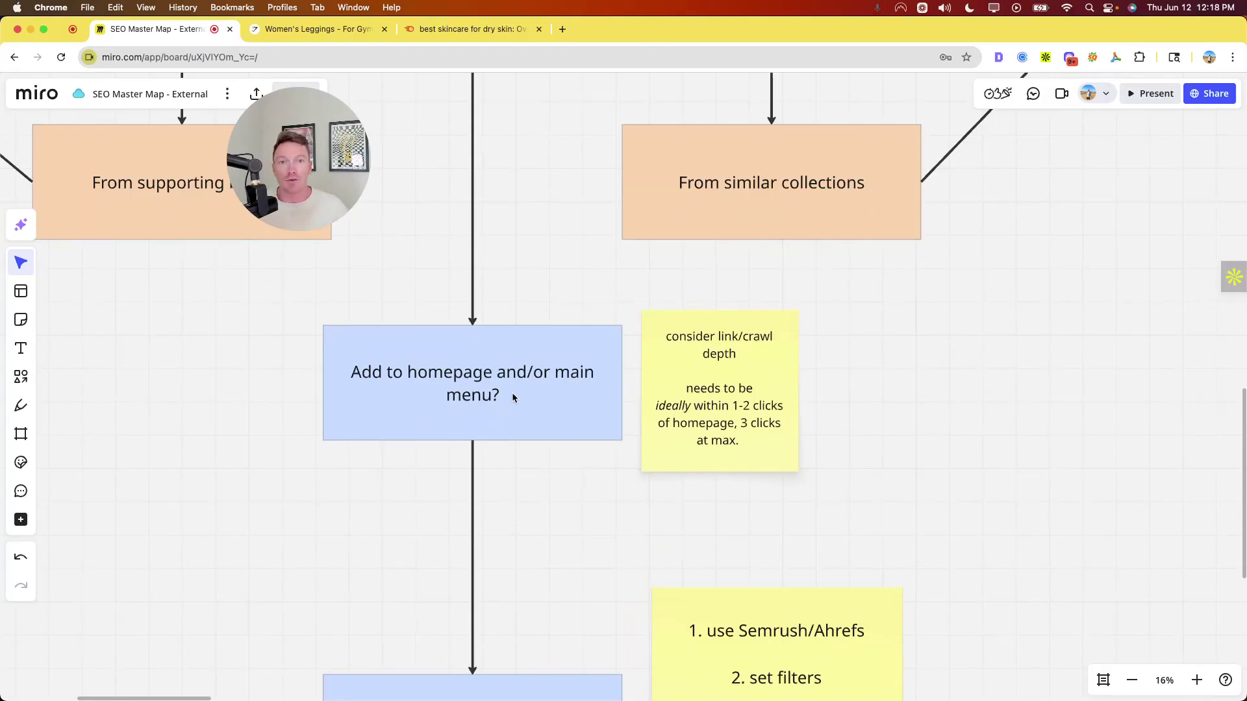
{"action": "left_click", "coordinate": [723, 348]}
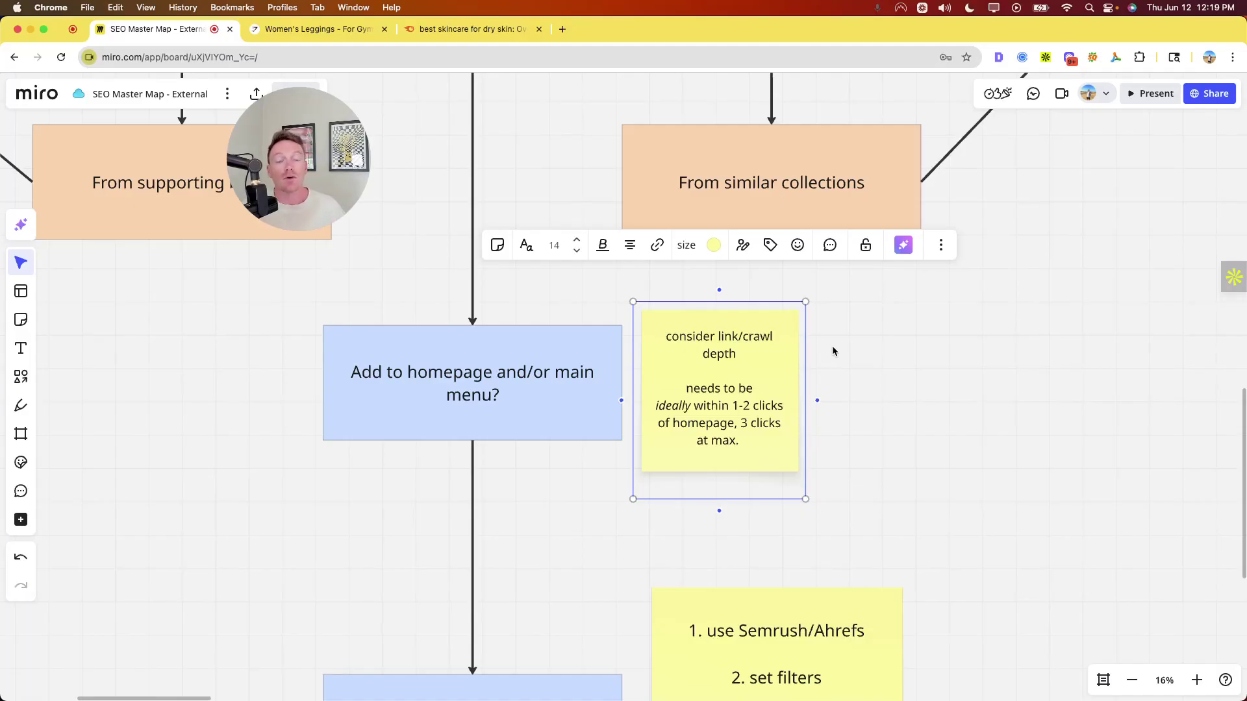
{"action": "left_click", "coordinate": [907, 366]}
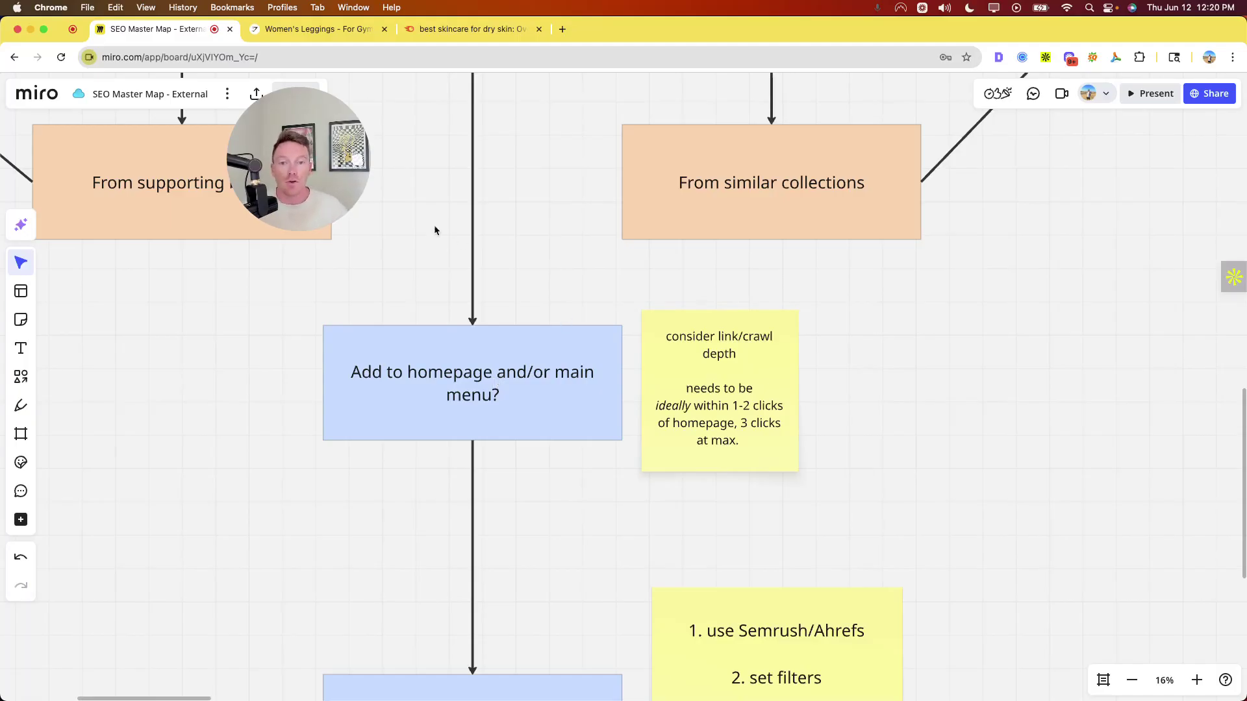
Switch to the Gymshark Women's Leggings page and view the WOMEN mega menu before closing it
{"action": "left_click_drag", "start_coordinate": [333, 174], "coordinate": [224, 216]}
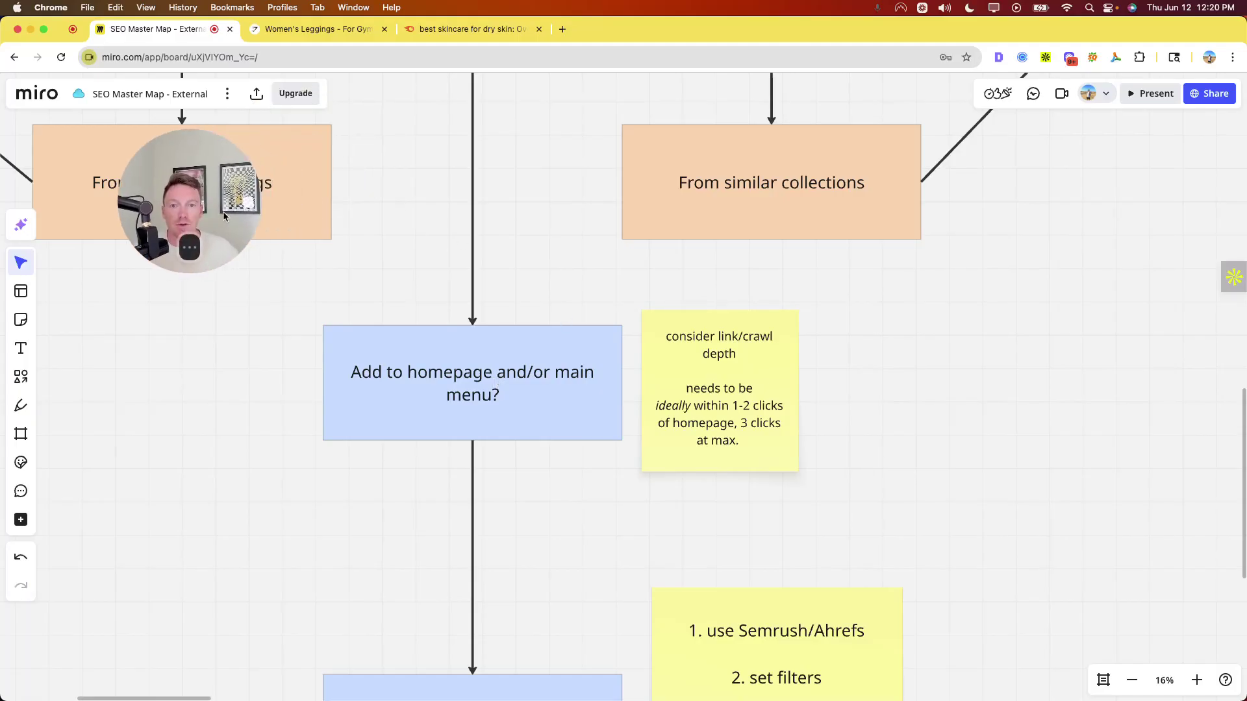
{"action": "left_click", "coordinate": [328, 32]}
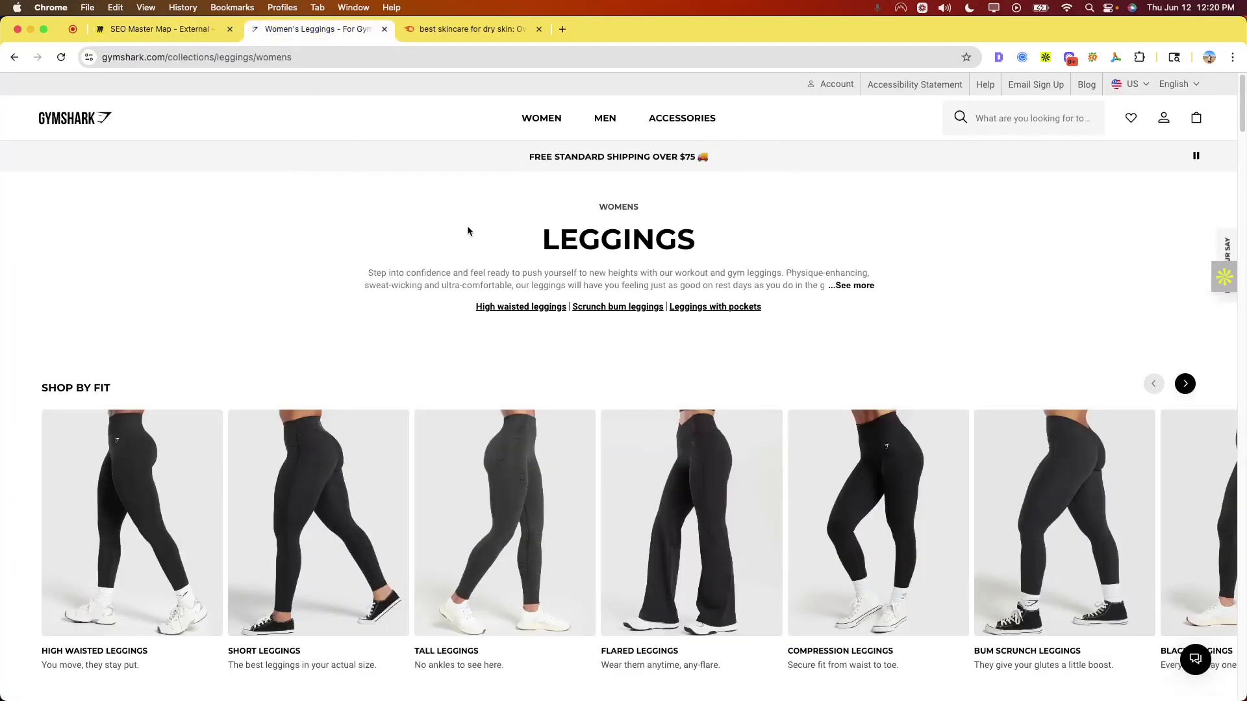
{"action": "mouse_move", "coordinate": [531, 122]}
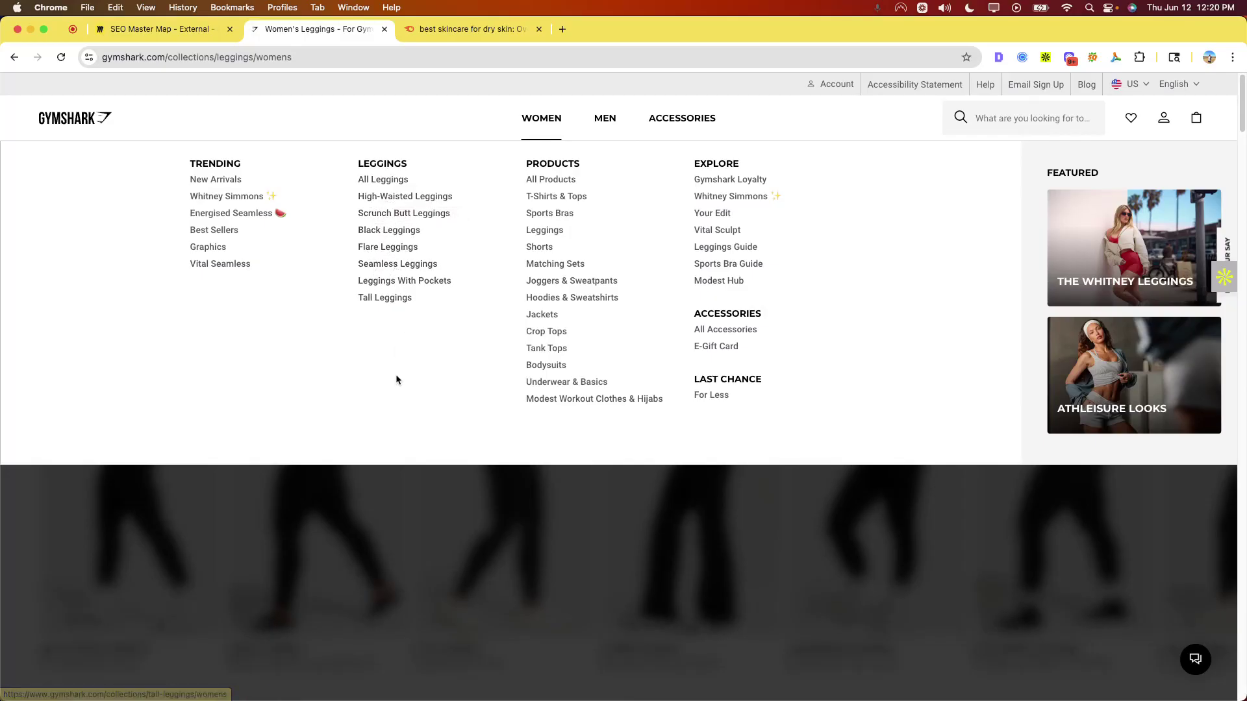
{"action": "left_click", "coordinate": [403, 507]}
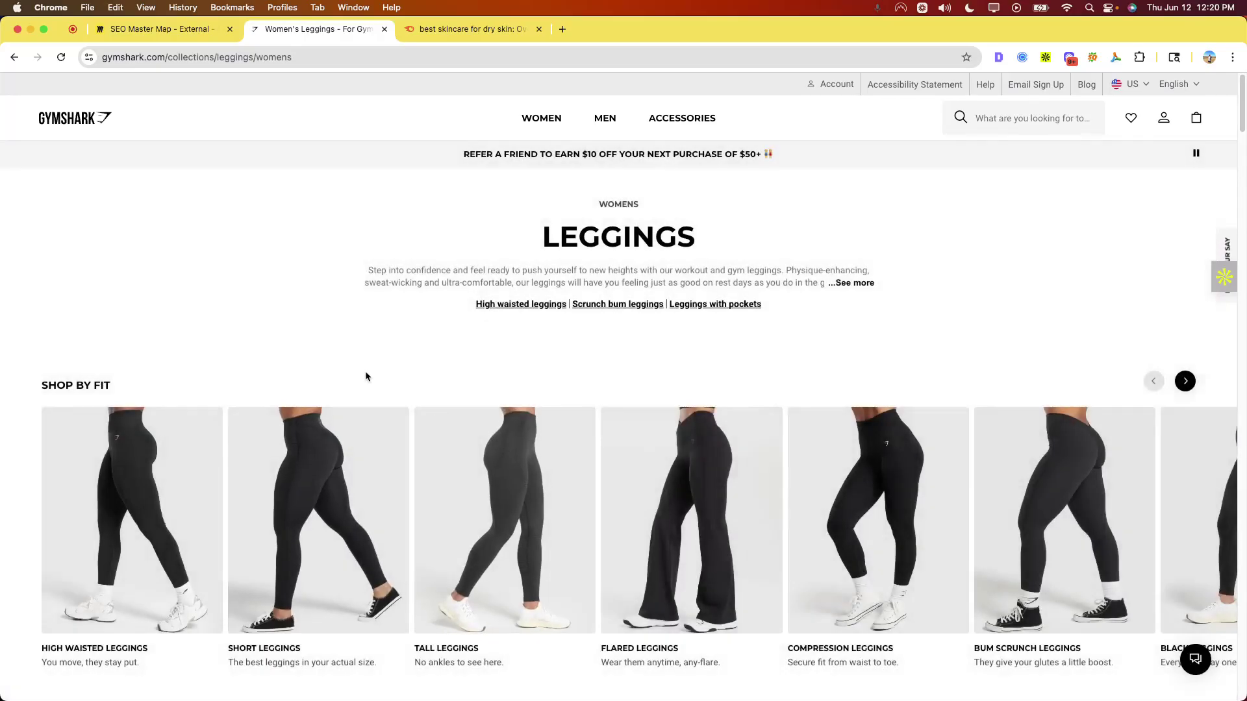
Expand the full leggings collection description with '...See more'
{"action": "left_click_drag", "start_coordinate": [432, 296], "coordinate": [481, 313]}
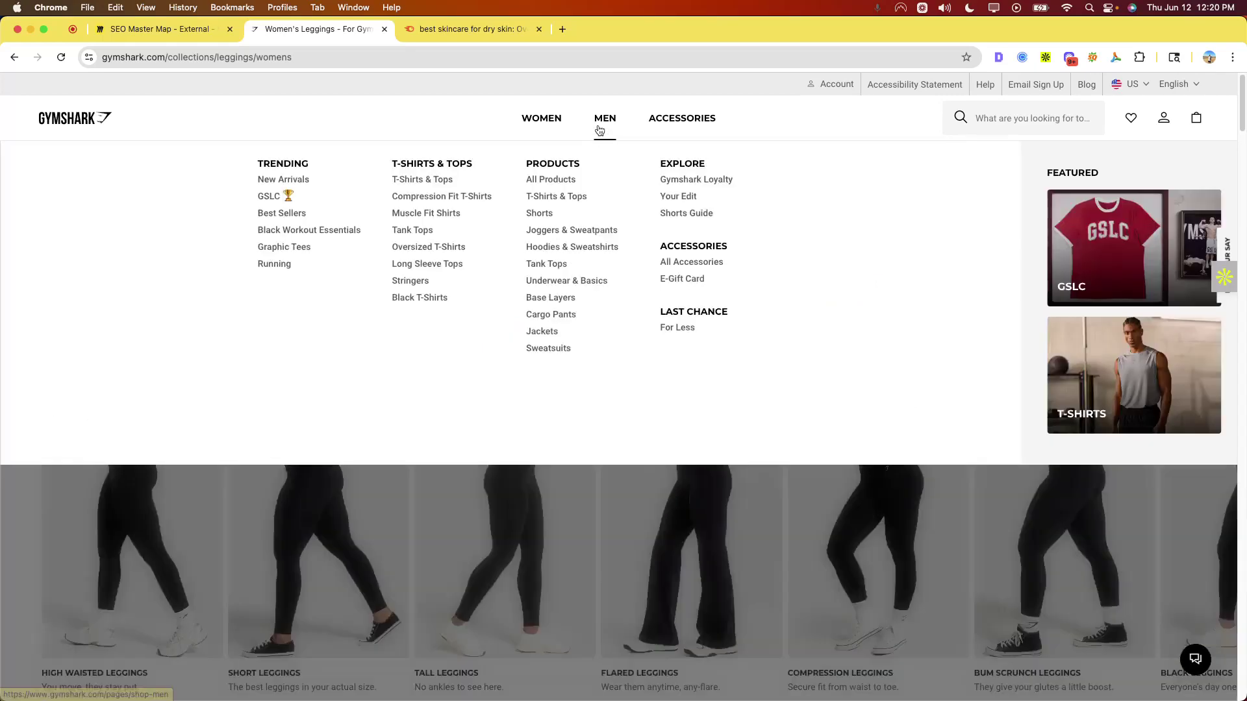
{"action": "mouse_move", "coordinate": [551, 128]}
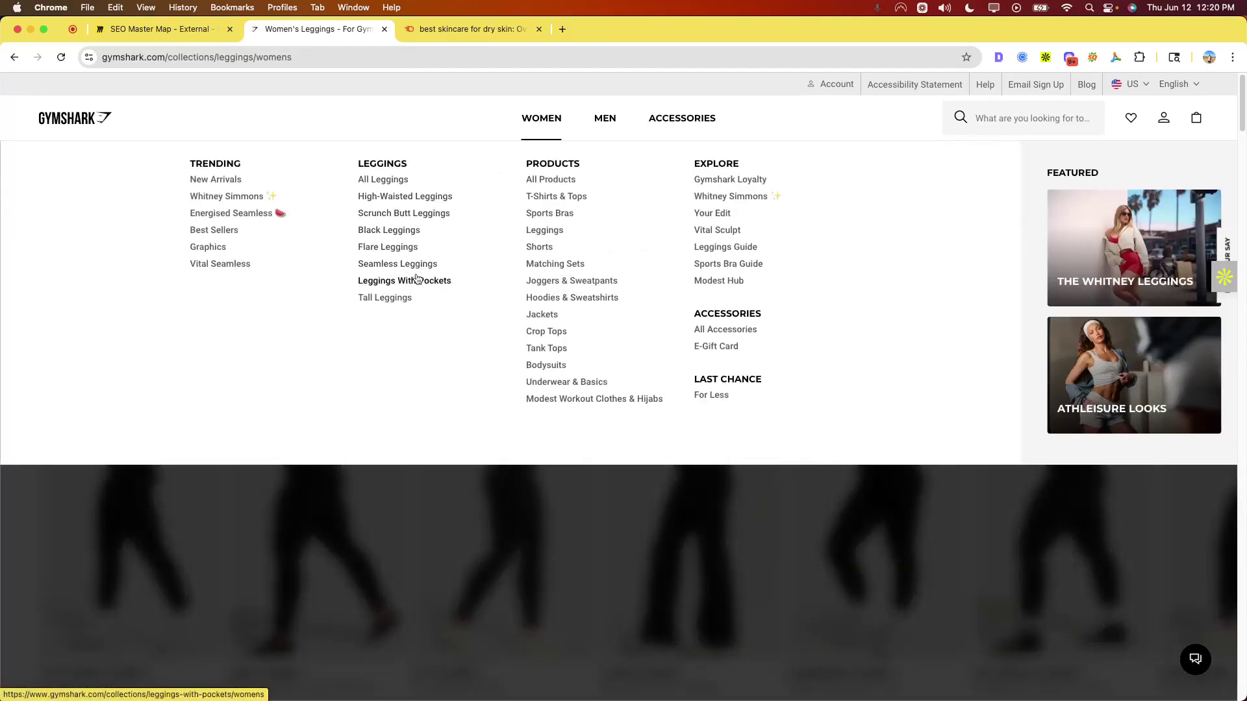
{"action": "scroll", "coordinate": [439, 507], "scroll_direction": "down", "scroll_amount": 20}
Reveal the collection page URL, then open the Pink Leggings collection from the bottom category links
{"action": "scroll", "coordinate": [494, 363], "scroll_direction": "down", "scroll_amount": 10}
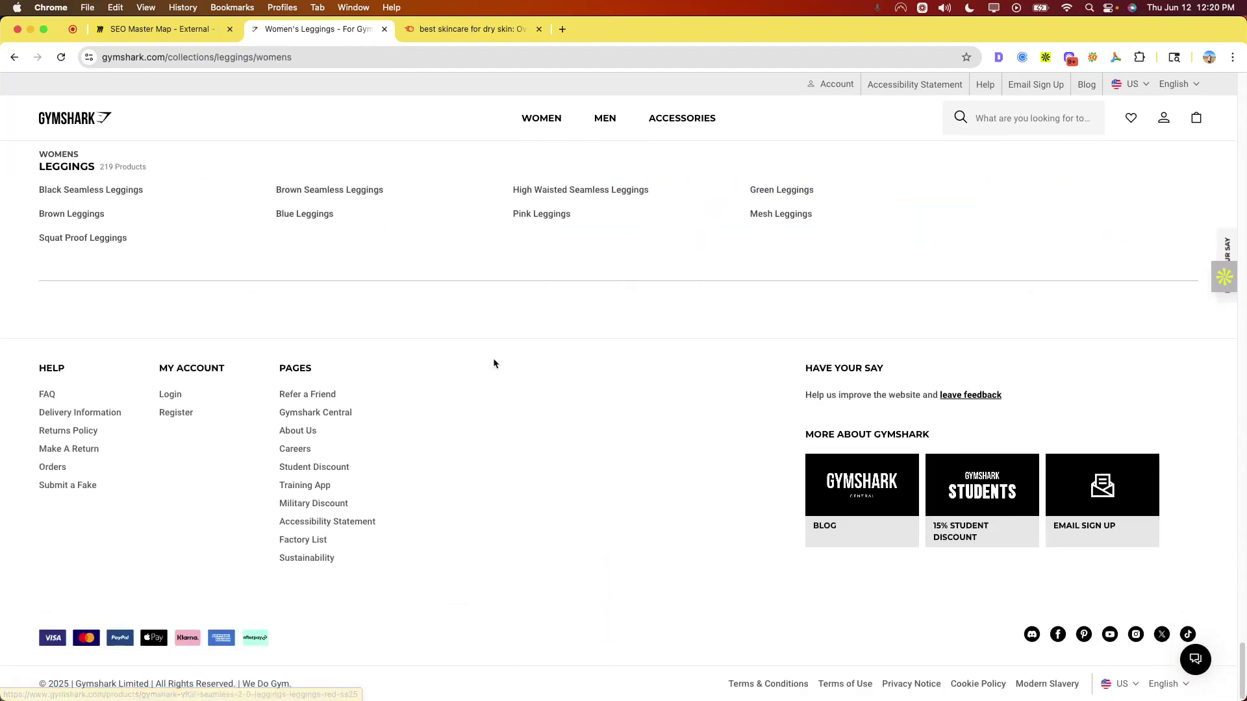
{"action": "scroll", "coordinate": [335, 362], "scroll_direction": "down", "scroll_amount": 1}
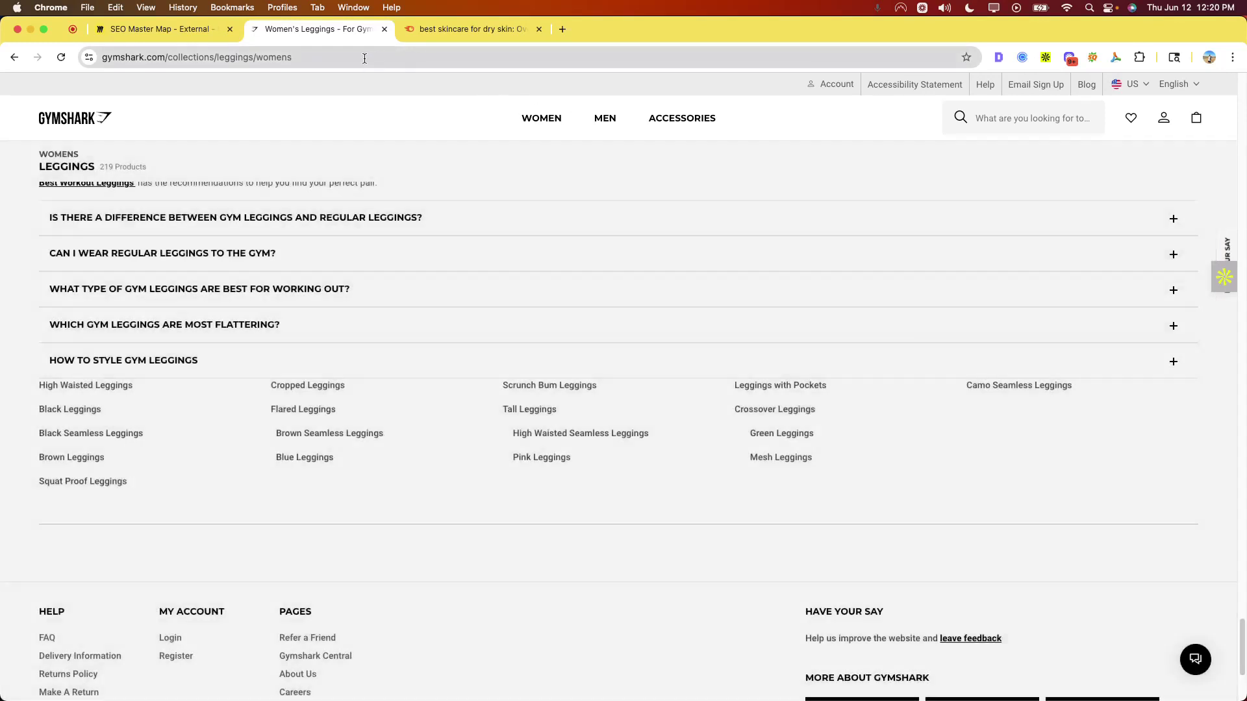
{"action": "left_click", "coordinate": [364, 58]}
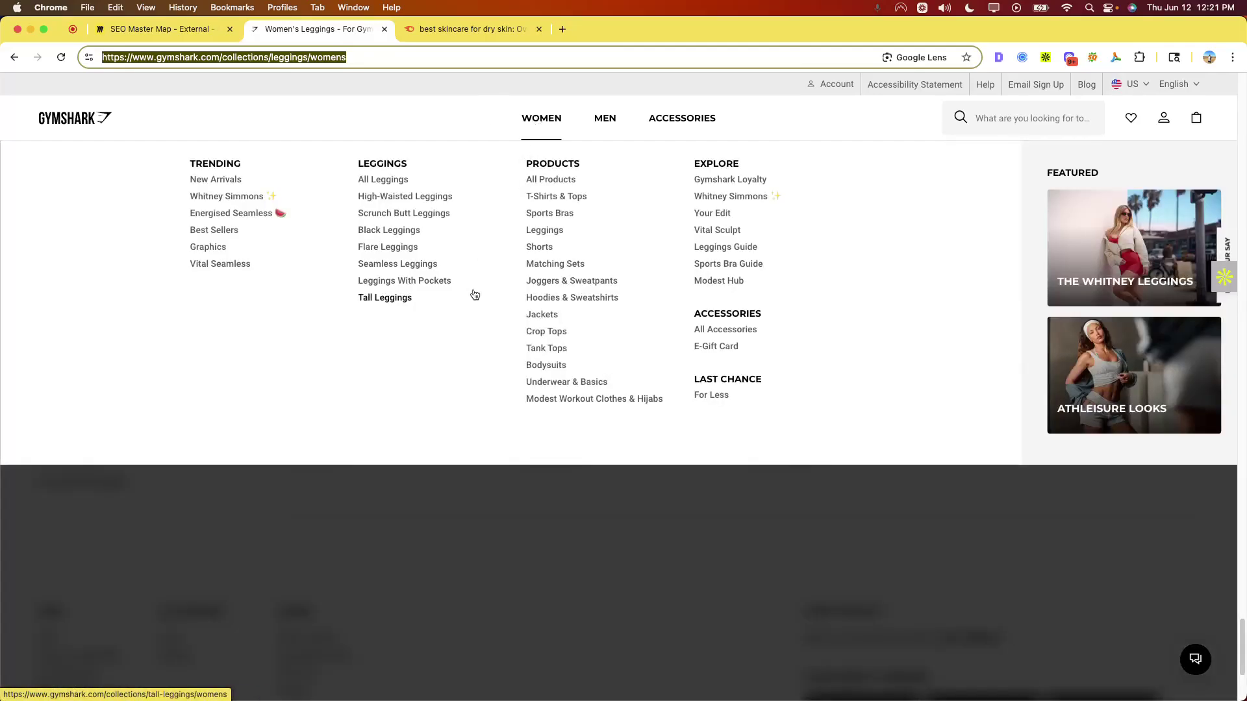
{"action": "scroll", "coordinate": [448, 485], "scroll_direction": "down", "scroll_amount": 2}
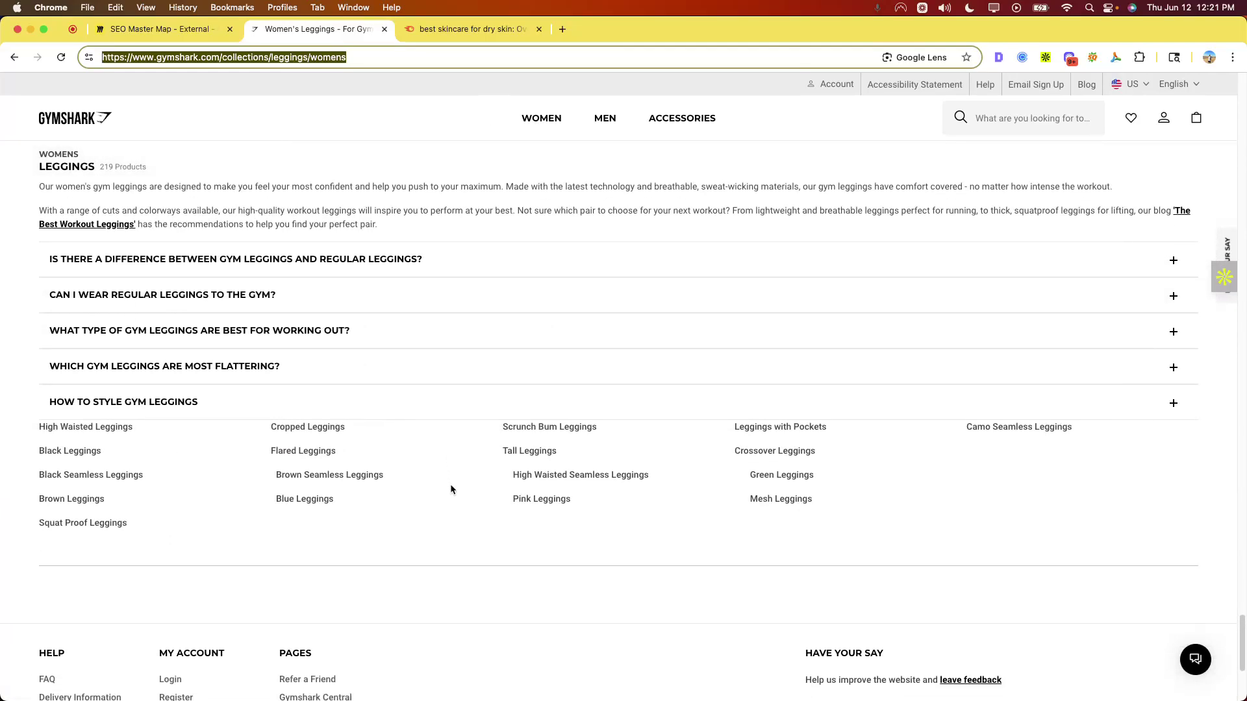
{"action": "left_click", "coordinate": [481, 483]}
{"action": "left_click", "coordinate": [536, 483]}
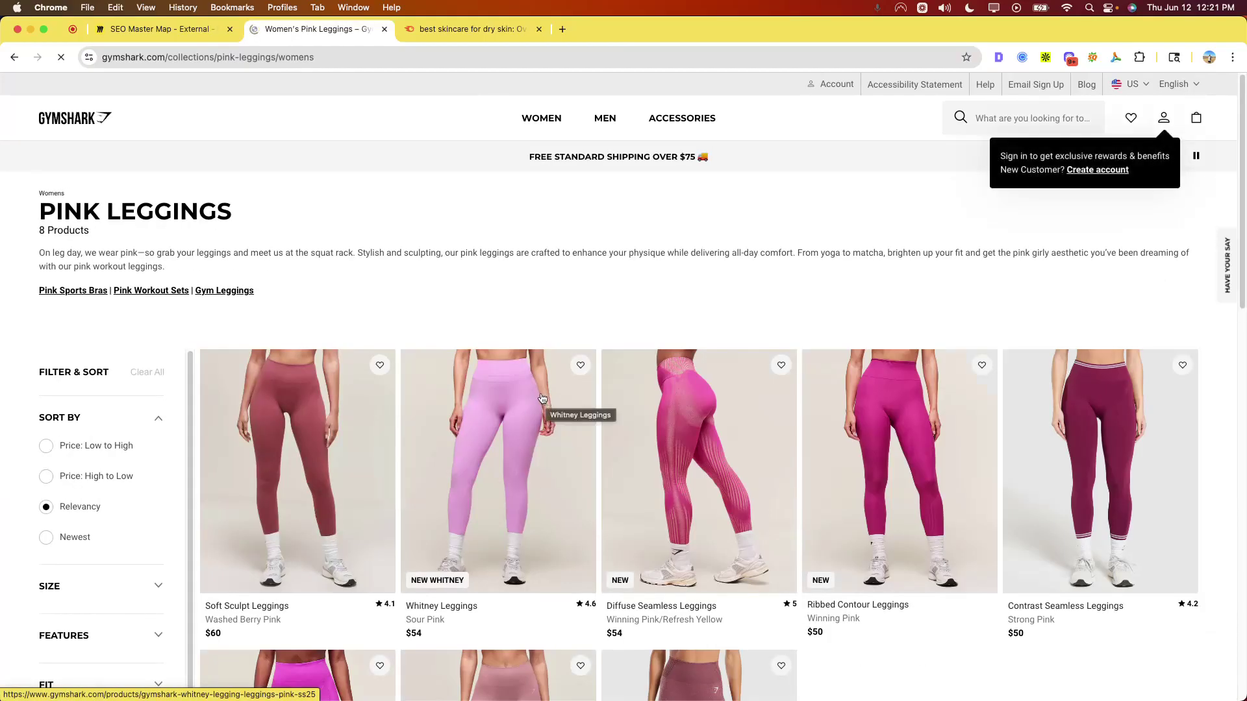
Return to the 'SEO Master Map - External' tab and scroll to the Determine backlink gap step
{"action": "left_click", "coordinate": [150, 30]}
{"action": "scroll", "coordinate": [641, 331], "scroll_direction": "down", "scroll_amount": 2}
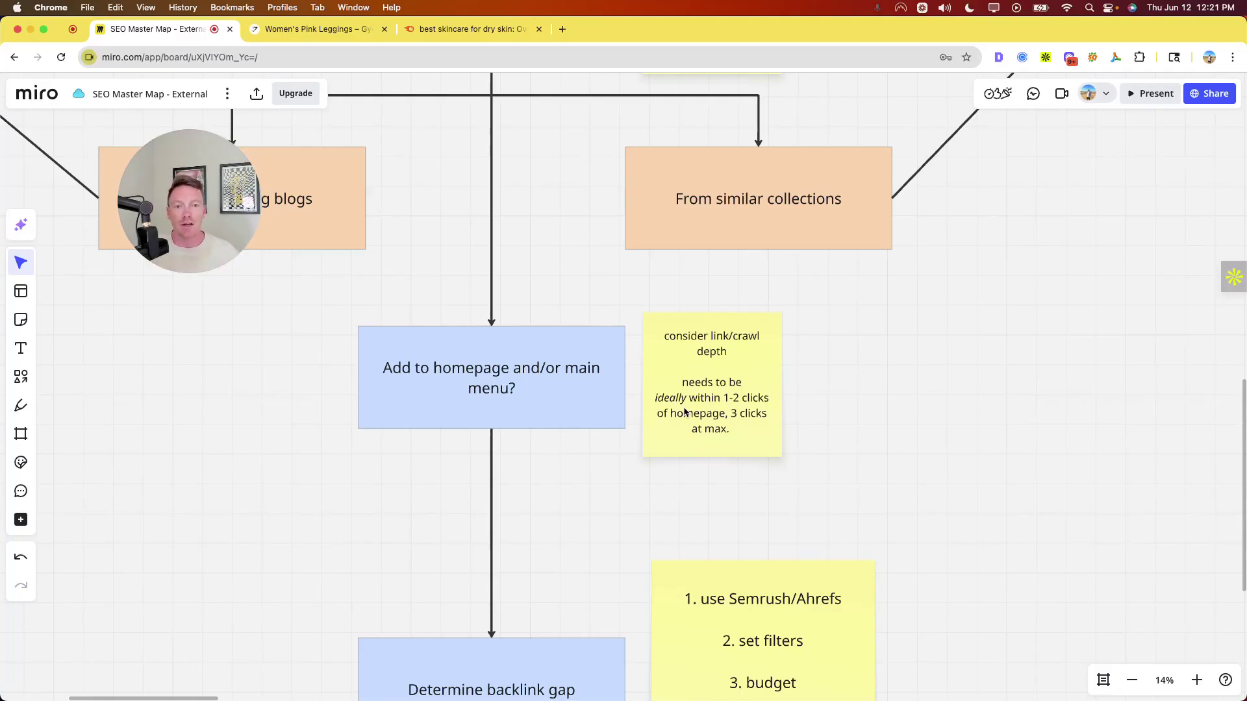
Pan the flowchart down to its final Rank & Profit step and the backlink-gap note about splitting links
{"action": "scroll", "coordinate": [673, 337], "scroll_direction": "up", "scroll_amount": 2}
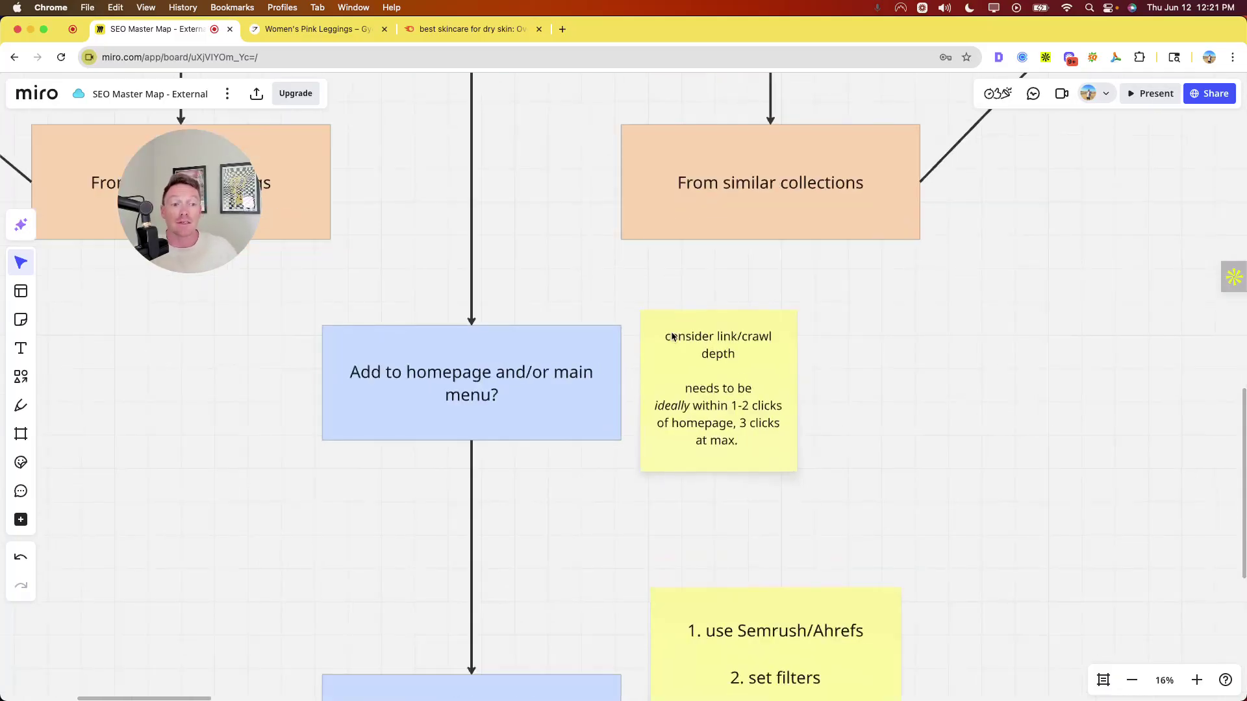
{"action": "scroll", "coordinate": [838, 331], "scroll_direction": "left", "scroll_amount": 3}
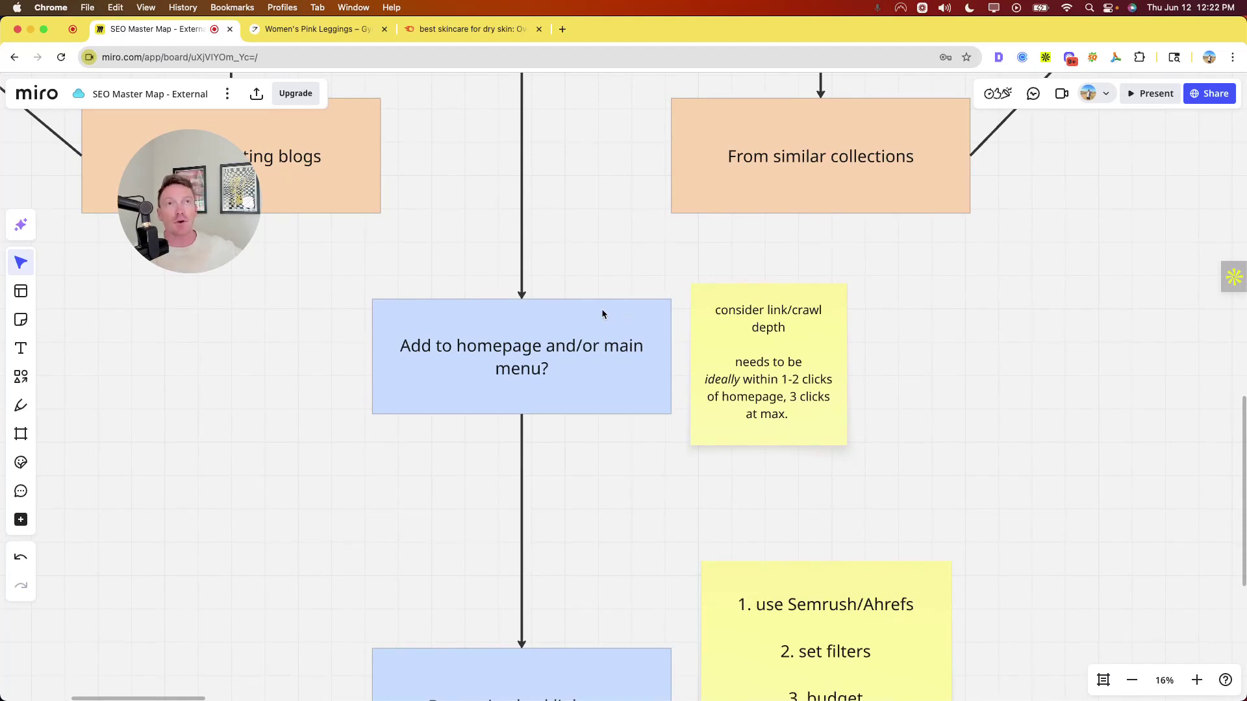
{"action": "scroll", "coordinate": [597, 321], "scroll_direction": "down", "scroll_amount": 10}
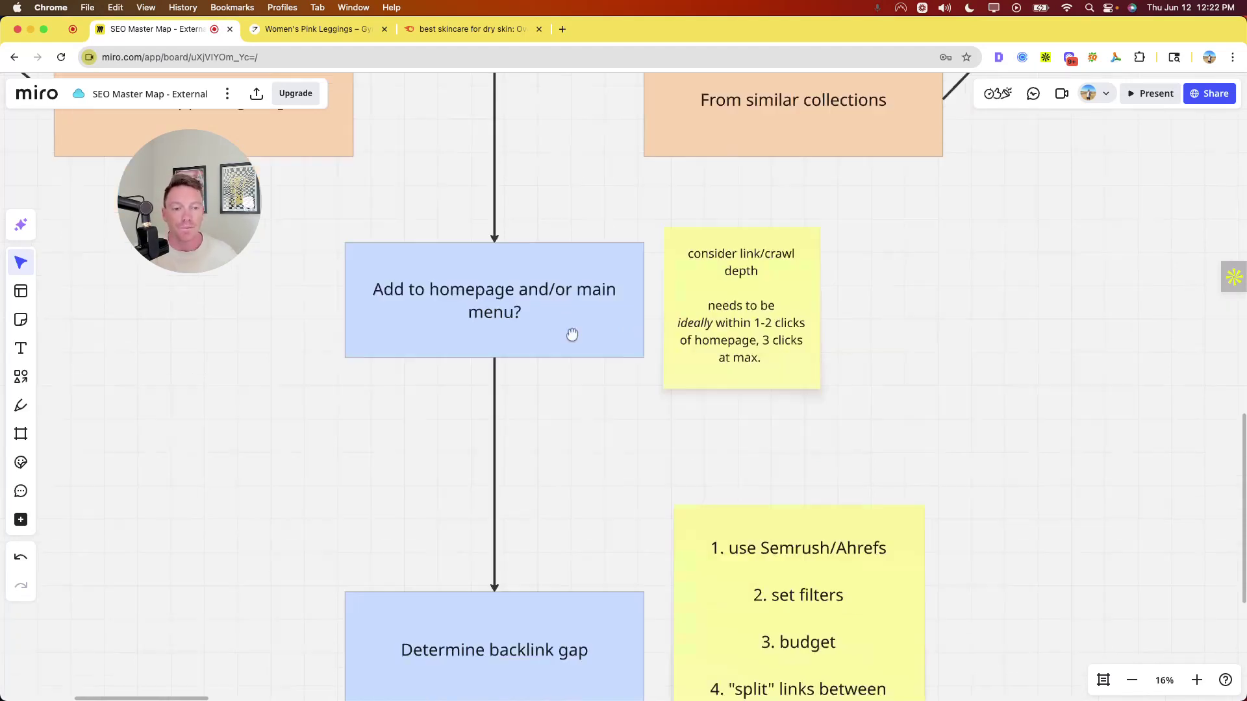
{"action": "scroll", "coordinate": [572, 212], "scroll_direction": "up", "scroll_amount": 3}
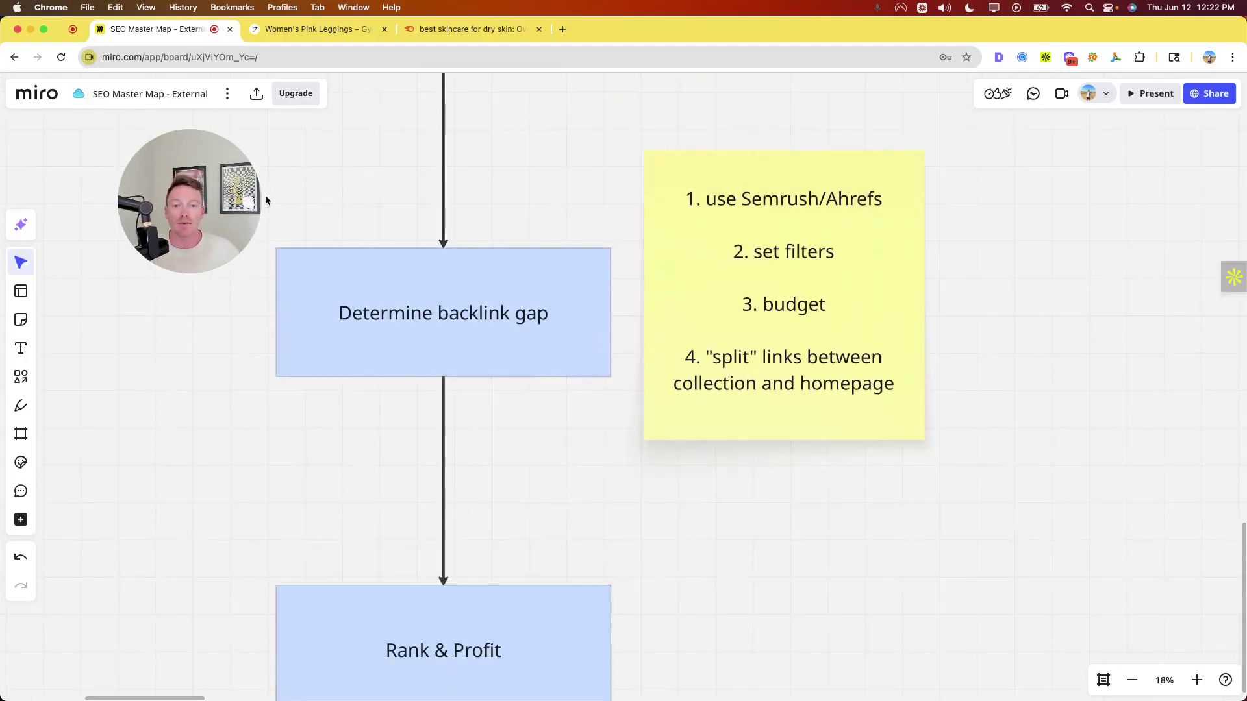
{"action": "left_click_drag", "start_coordinate": [248, 196], "coordinate": [176, 188]}
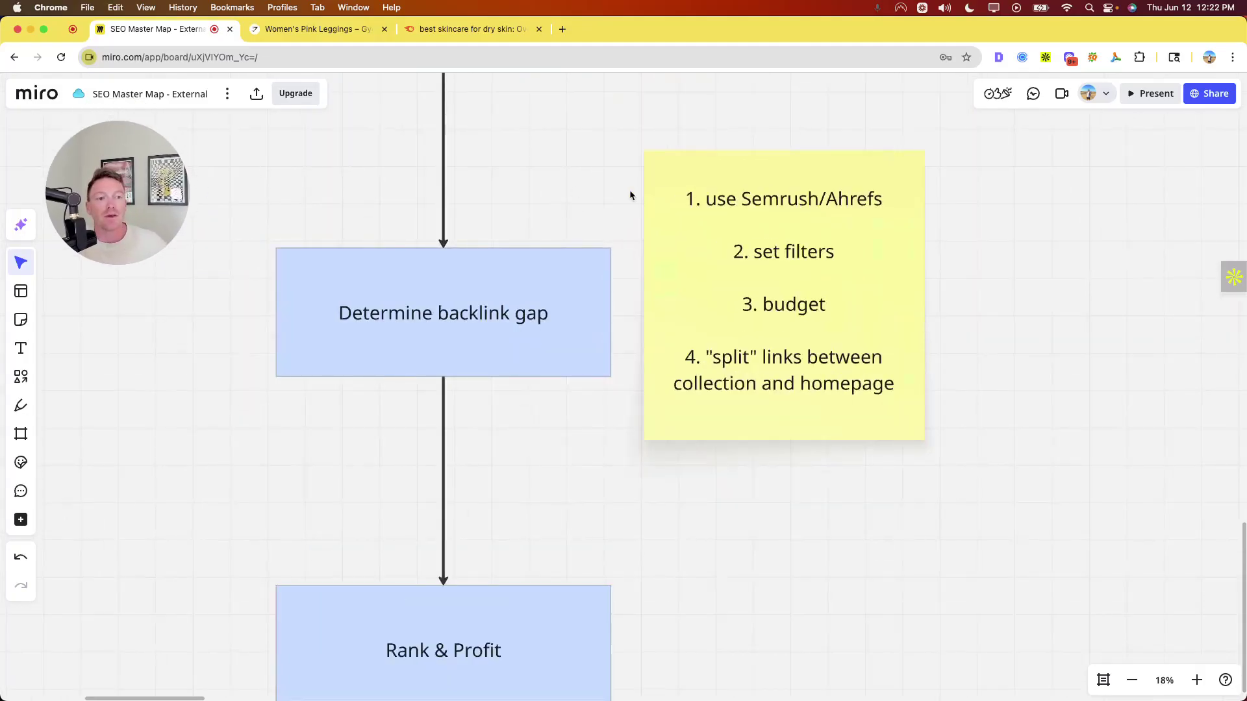
{"action": "scroll", "coordinate": [629, 193], "scroll_direction": "down", "scroll_amount": 2}
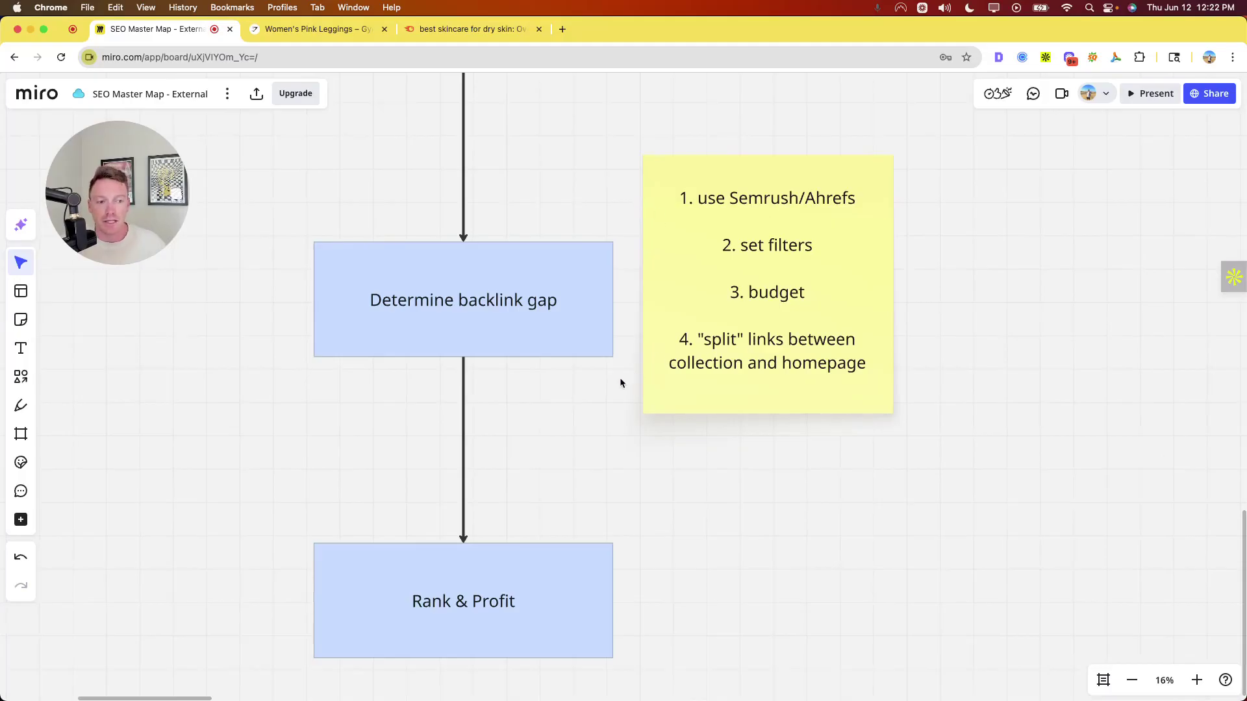
{"action": "left_click", "coordinate": [486, 30]}
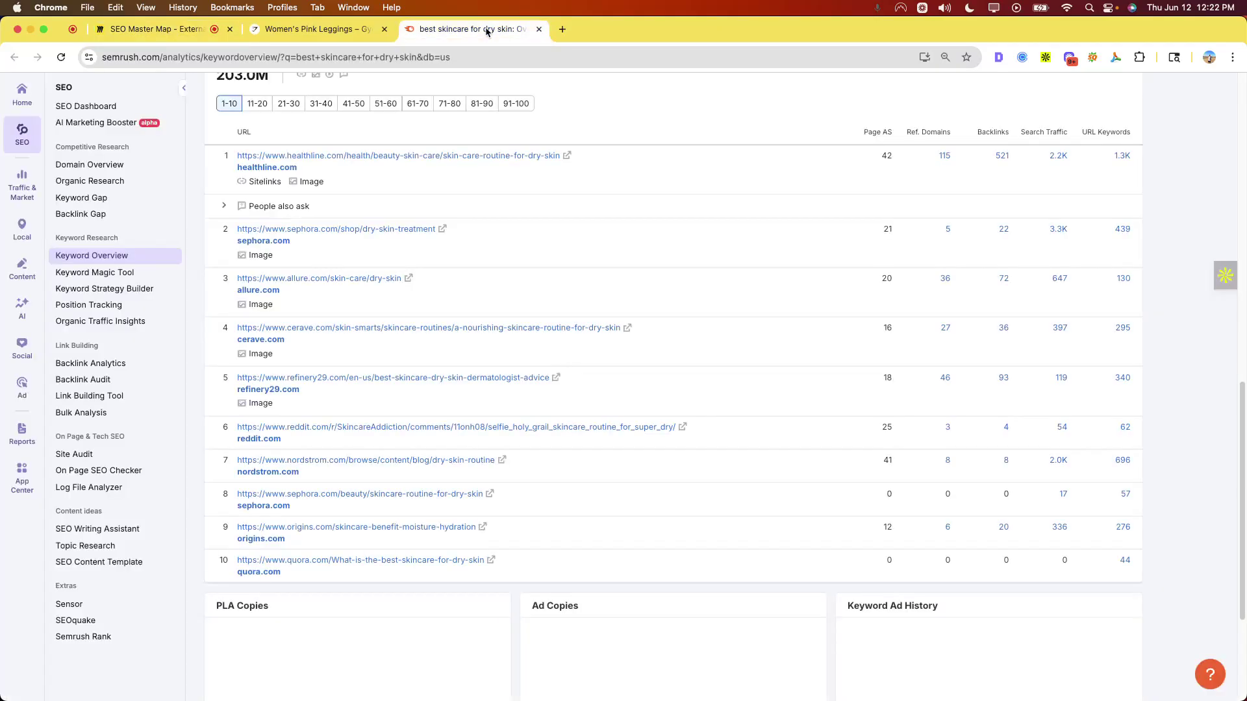
{"action": "scroll", "coordinate": [477, 133], "scroll_direction": "up", "scroll_amount": 15}
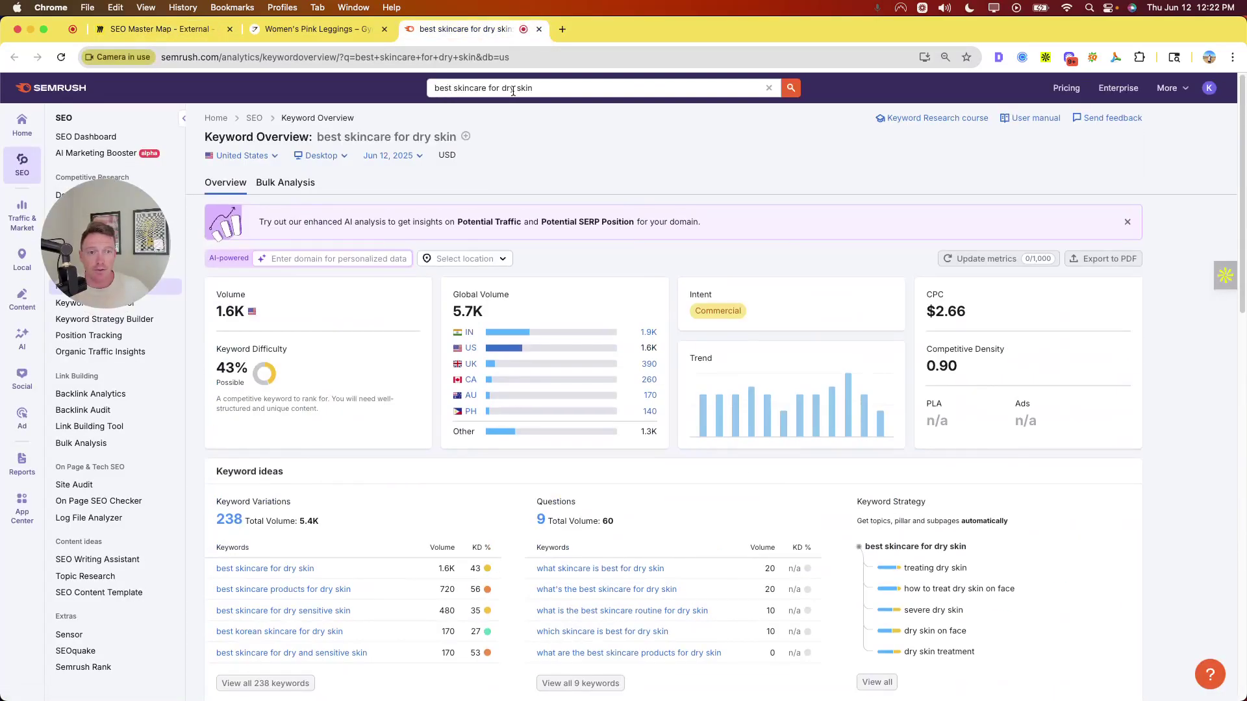
{"action": "scroll", "coordinate": [465, 147], "scroll_direction": "down", "scroll_amount": 1}
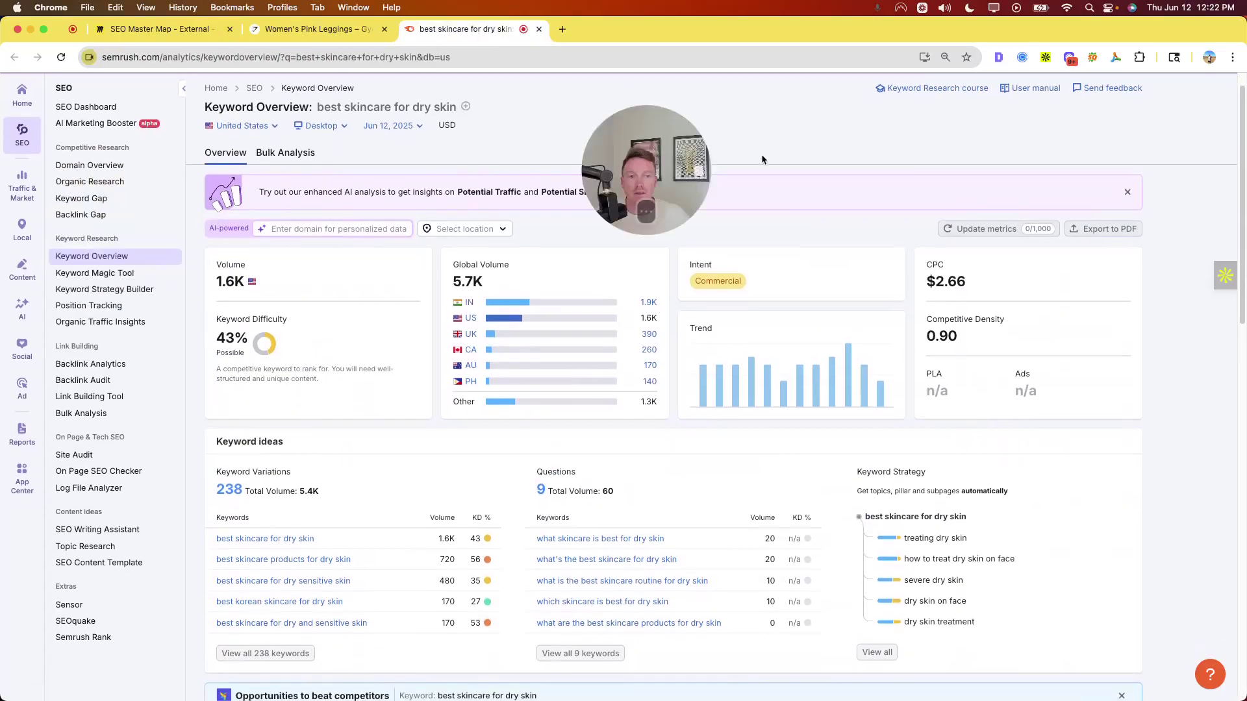
{"action": "scroll", "coordinate": [673, 201], "scroll_direction": "down", "scroll_amount": 15}
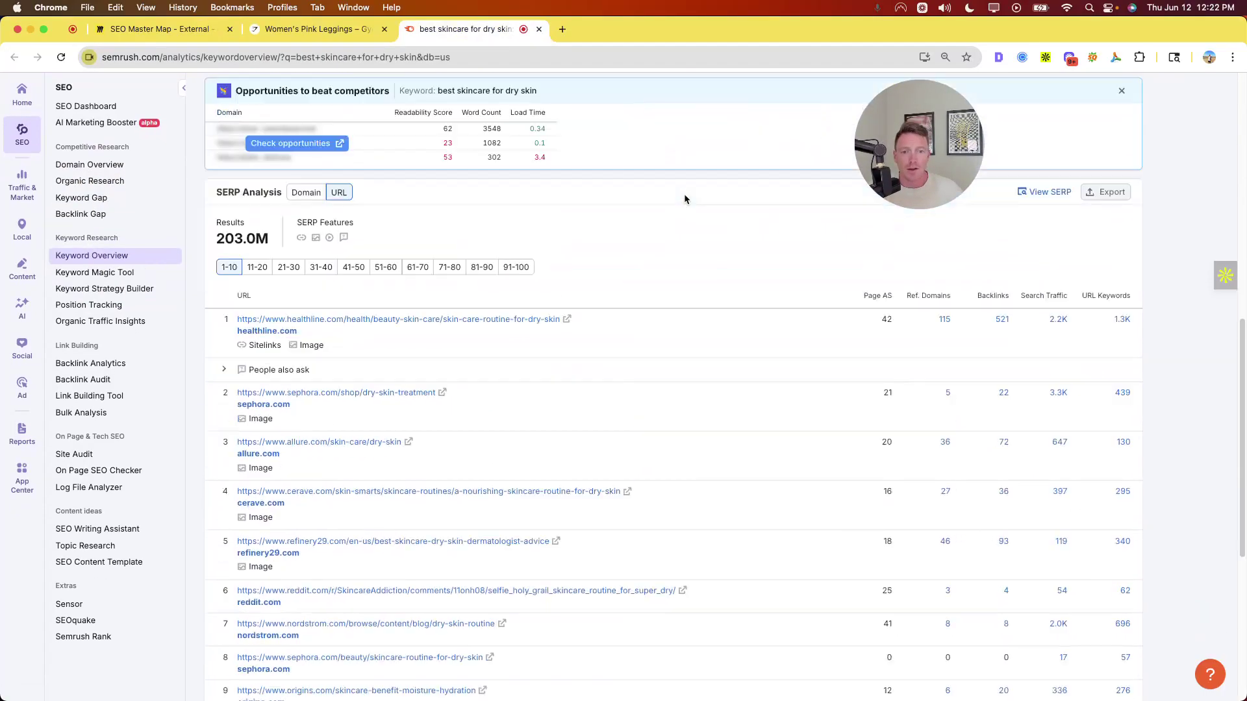
{"action": "scroll", "coordinate": [684, 194], "scroll_direction": "down", "scroll_amount": 3}
{"action": "scroll", "coordinate": [684, 198], "scroll_direction": "up", "scroll_amount": 3}
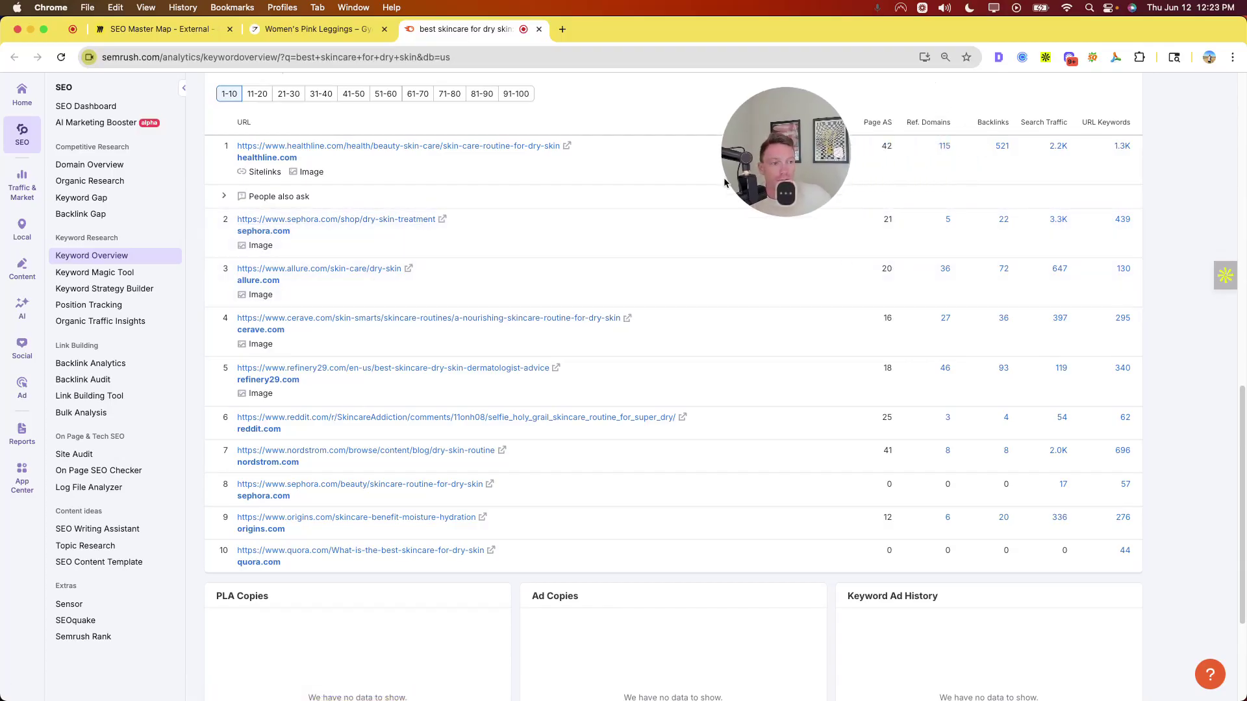
Highlight the Backlinks column and referring-domains values in the dry skin results
{"action": "left_click_drag", "start_coordinate": [951, 123], "coordinate": [1008, 134]}
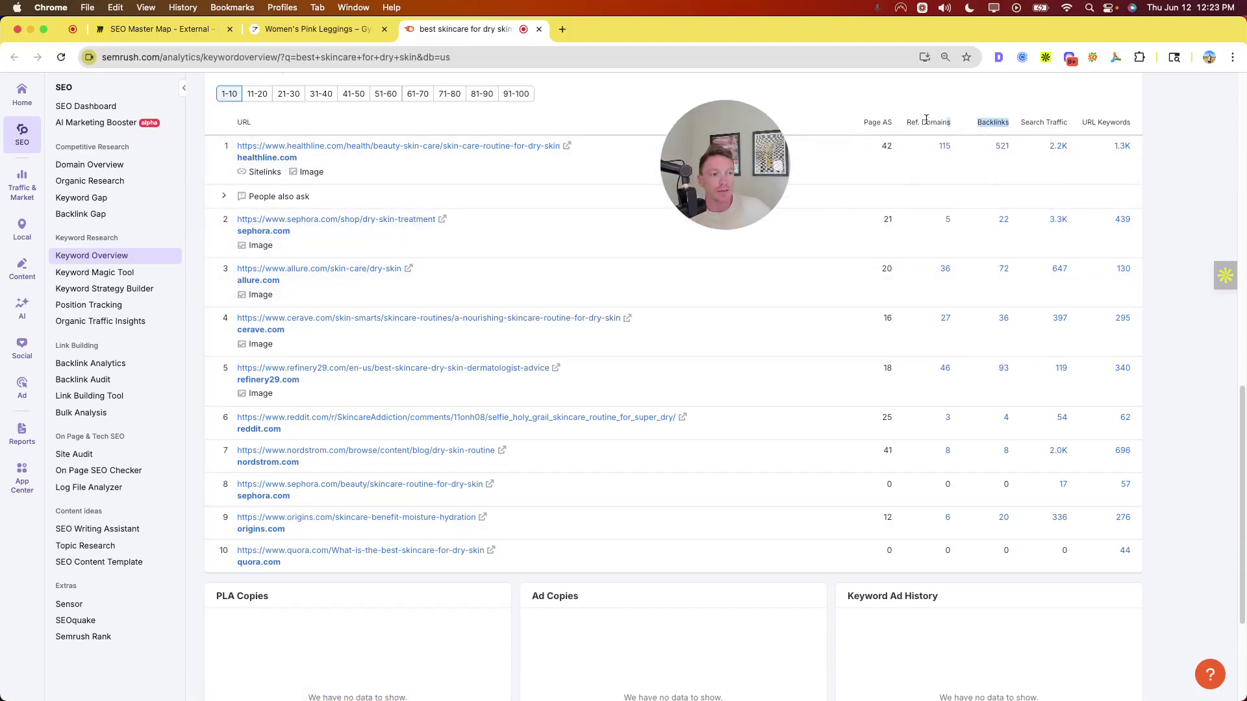
{"action": "left_click", "coordinate": [935, 123]}
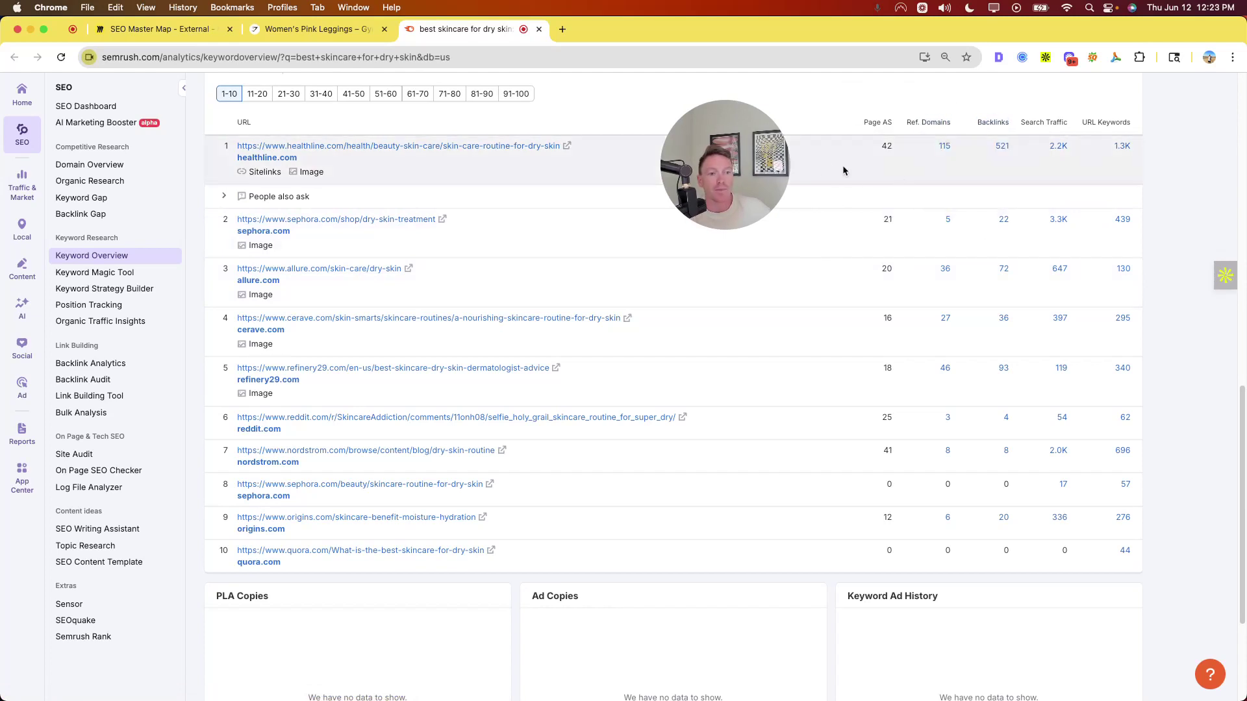
{"action": "scroll", "coordinate": [910, 227], "scroll_direction": "up", "scroll_amount": 1}
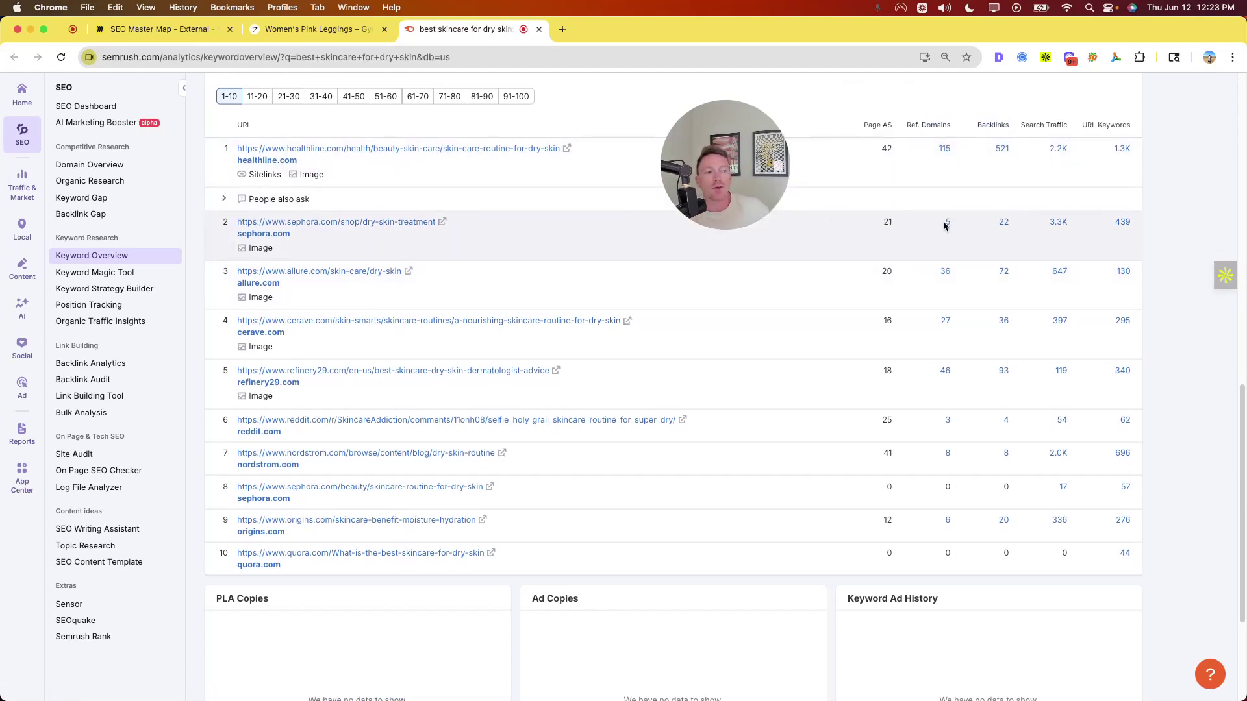
{"action": "left_click", "coordinate": [965, 103]}
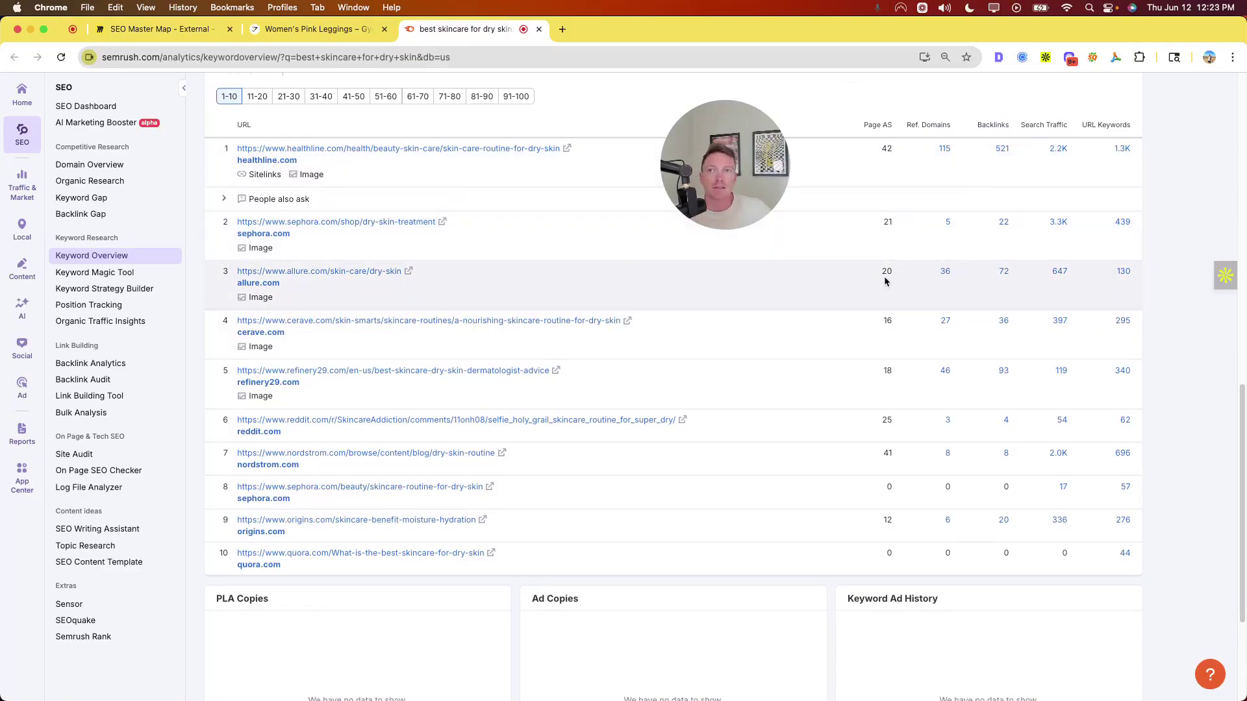
{"action": "scroll", "coordinate": [882, 296], "scroll_direction": "down", "scroll_amount": 1}
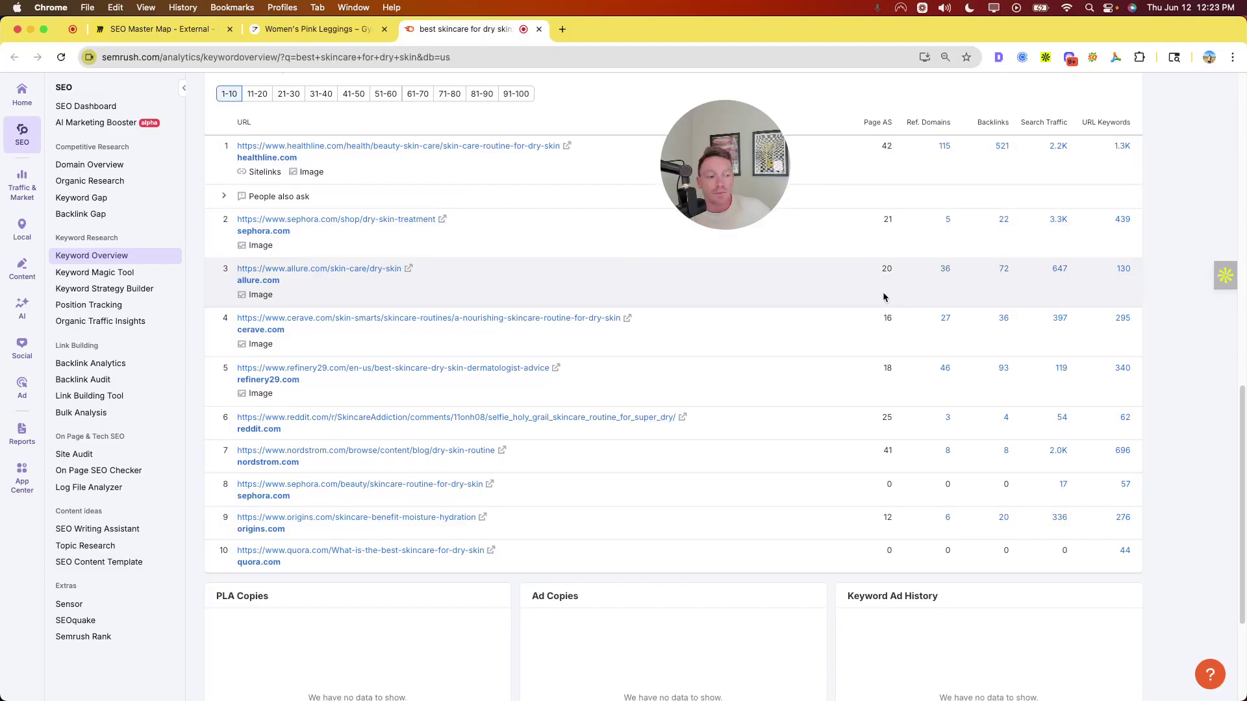
{"action": "scroll", "coordinate": [868, 276], "scroll_direction": "down", "scroll_amount": 1}
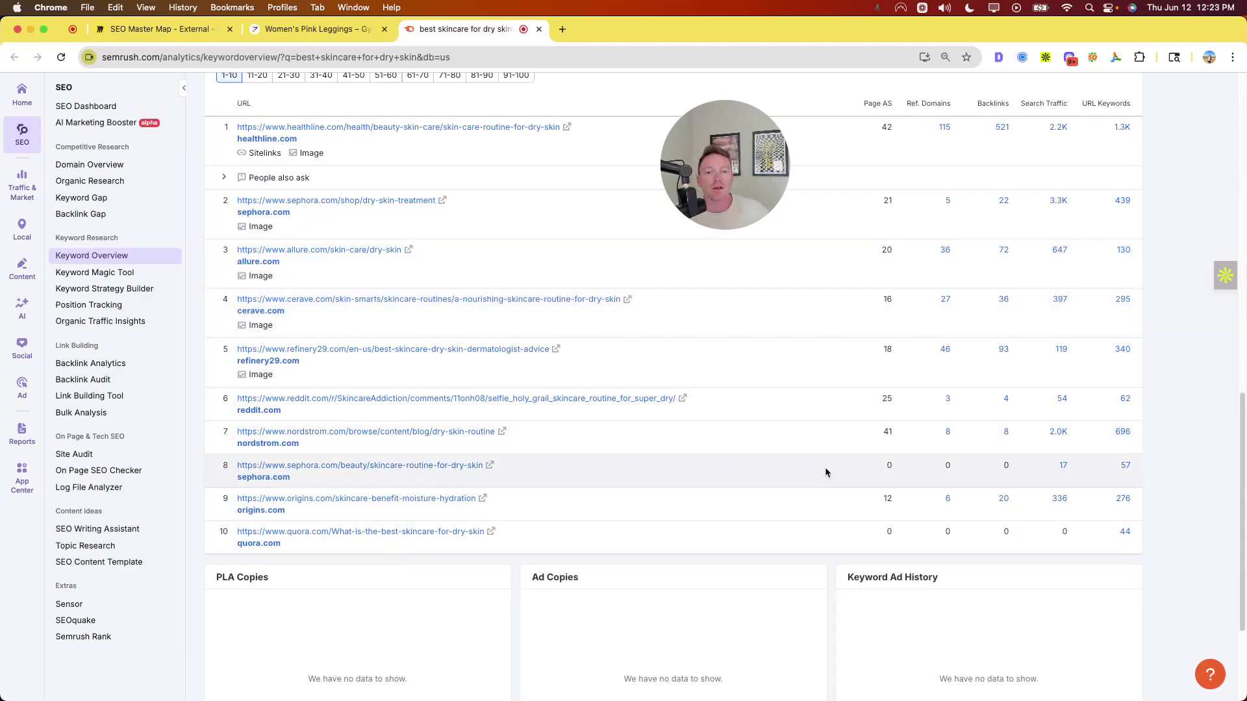
{"action": "scroll", "coordinate": [863, 294], "scroll_direction": "up", "scroll_amount": 1}
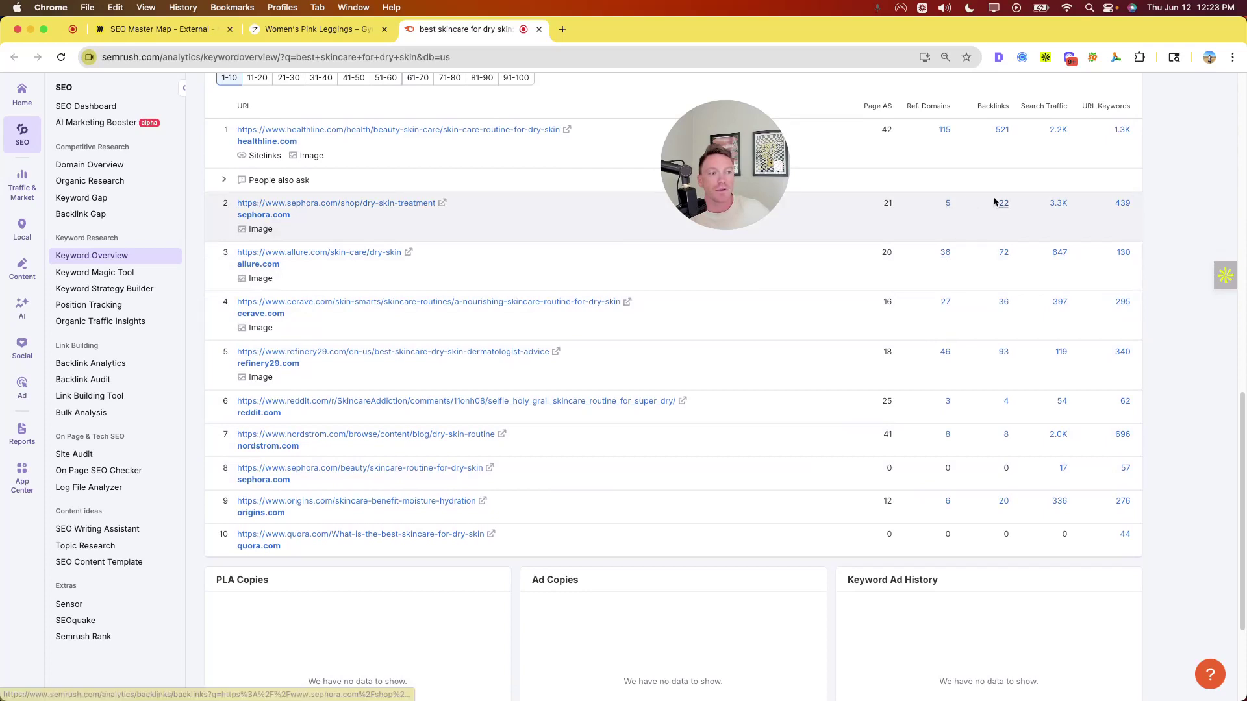
Highlight Sephora's backlink count of 22 and open its Backlink Analytics report
{"action": "left_click_drag", "start_coordinate": [994, 203], "coordinate": [1026, 206]}
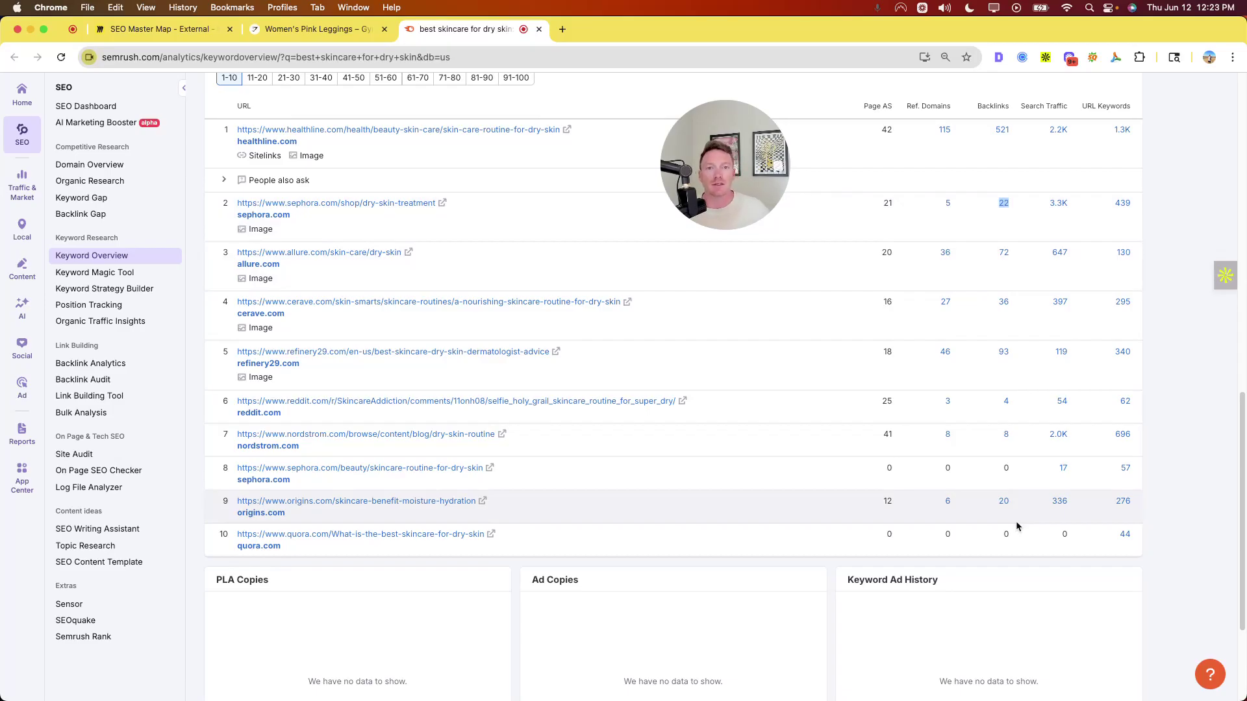
{"action": "left_click", "coordinate": [986, 576]}
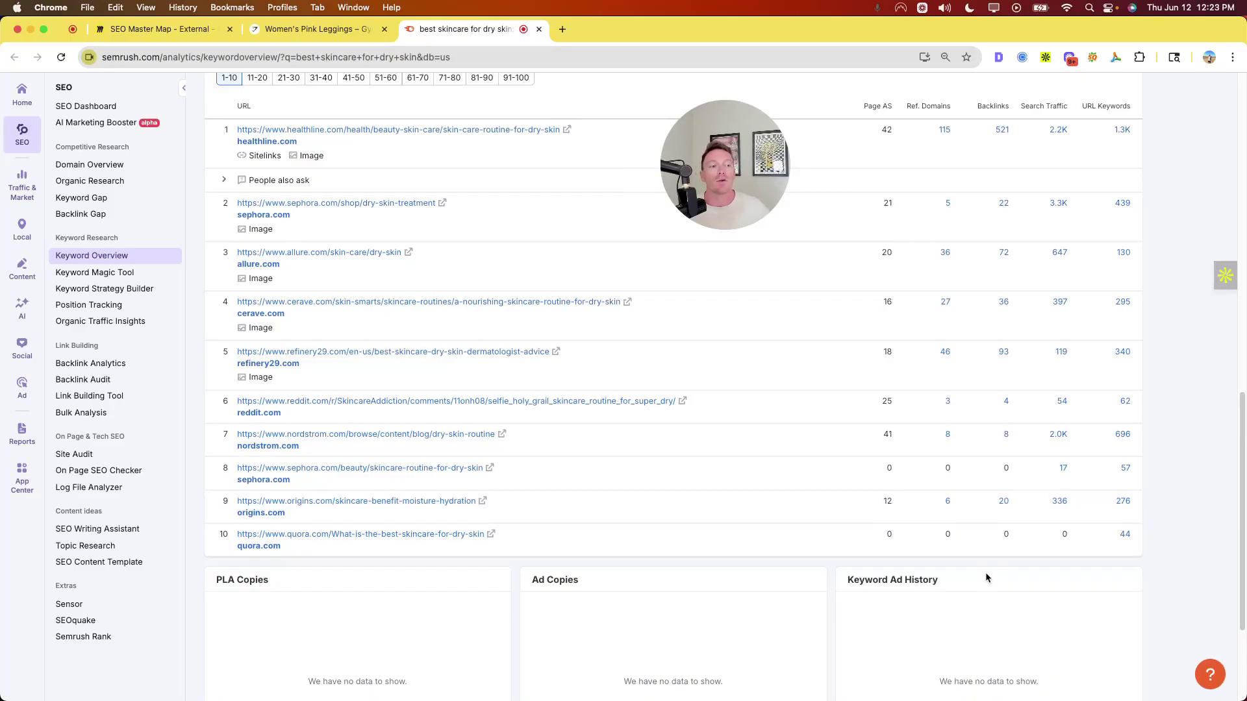
{"action": "left_click", "coordinate": [1003, 204]}
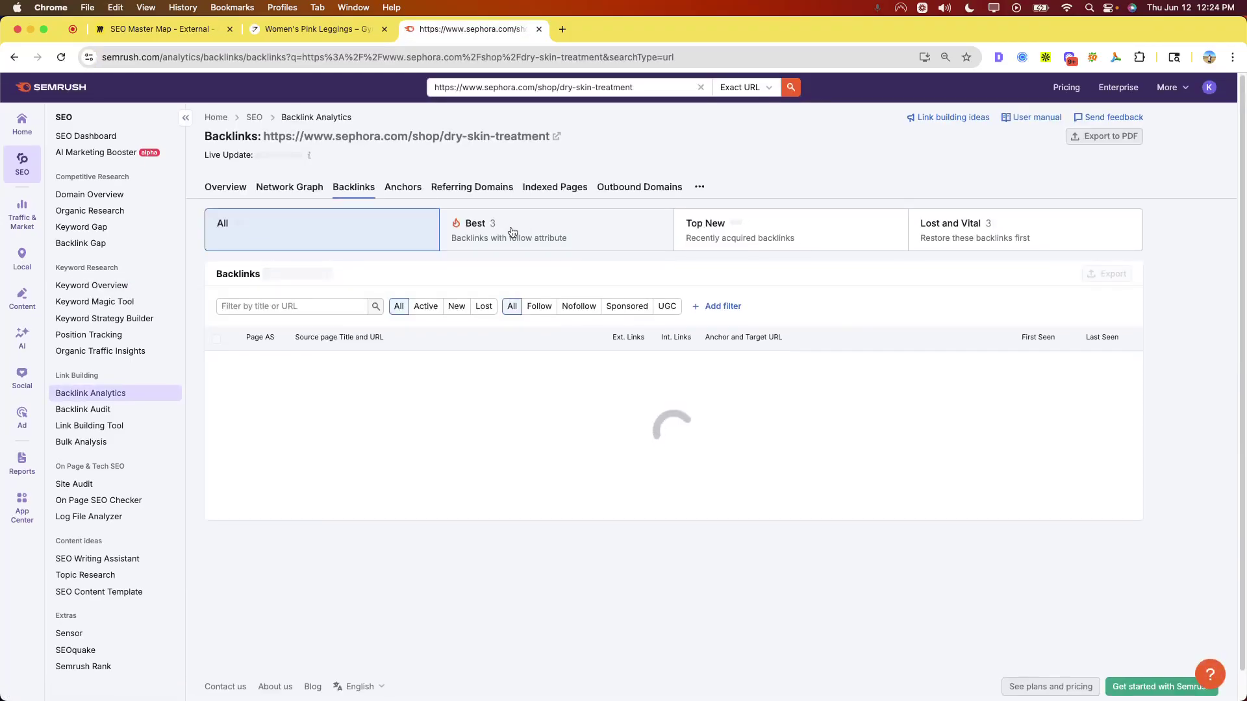
Filter the Sephora backlinks to active, followed links of the Text type
{"action": "scroll", "coordinate": [513, 231], "scroll_direction": "down", "scroll_amount": 2}
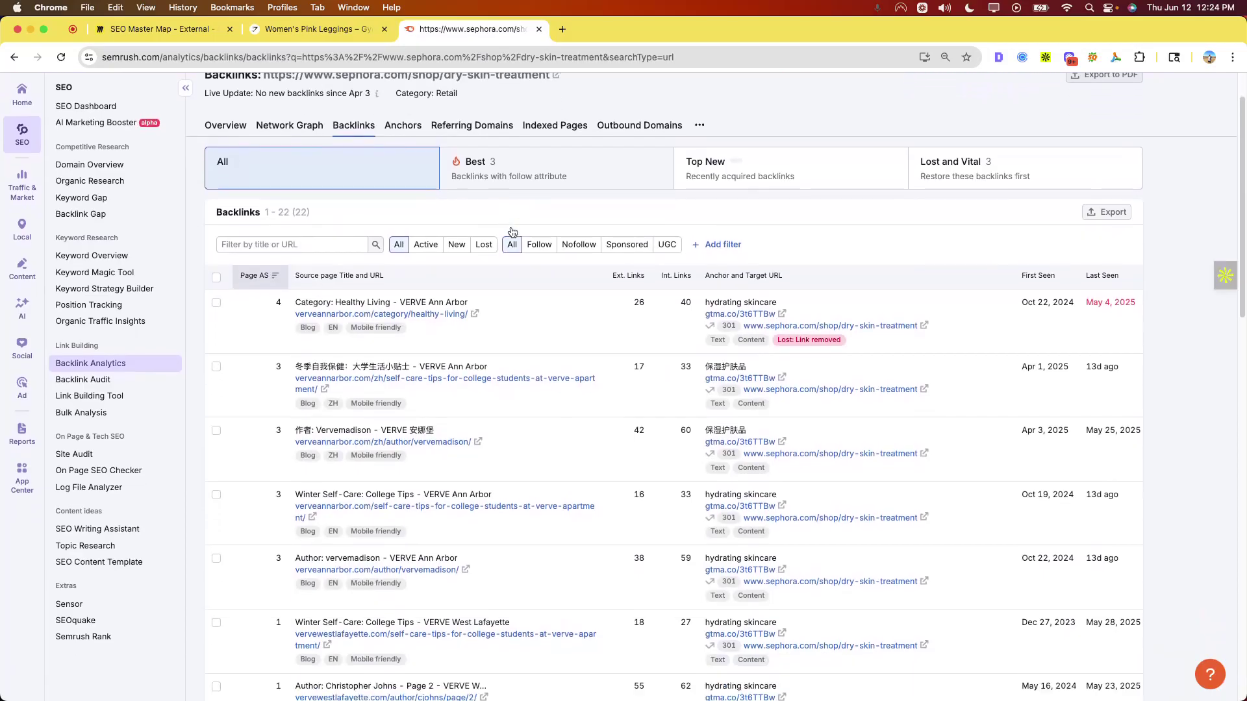
{"action": "left_click", "coordinate": [424, 243]}
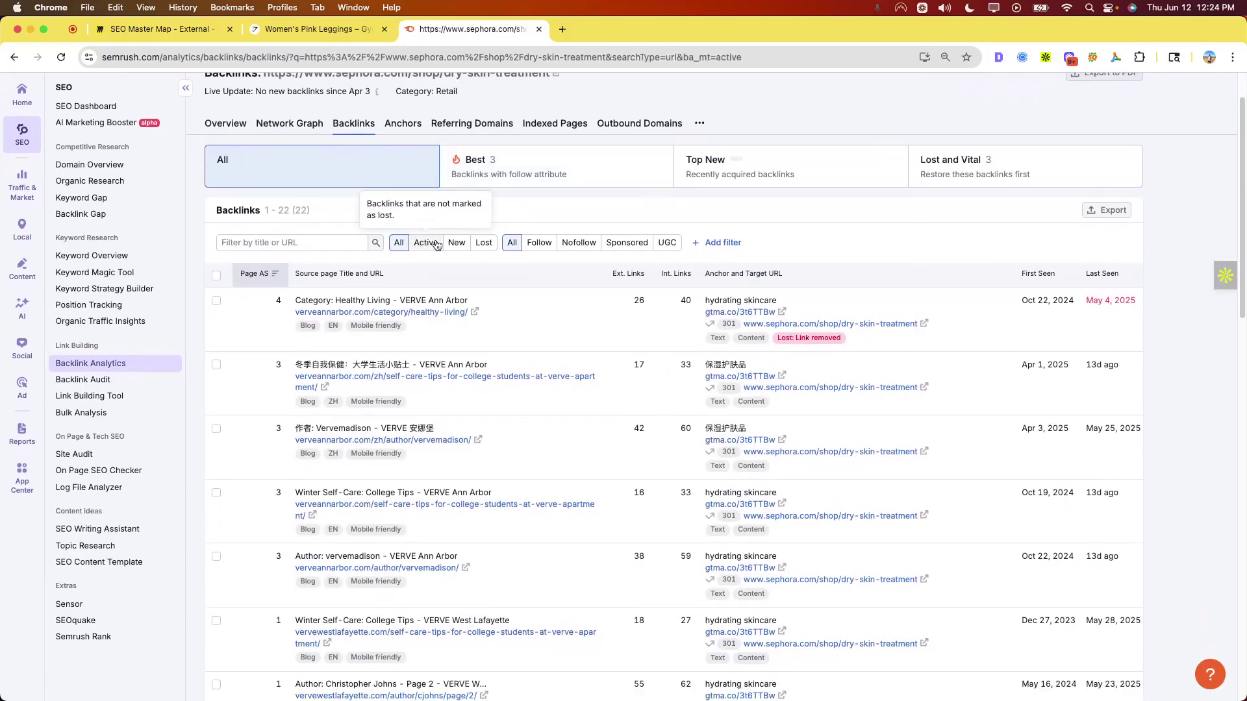
{"action": "left_click", "coordinate": [539, 245]}
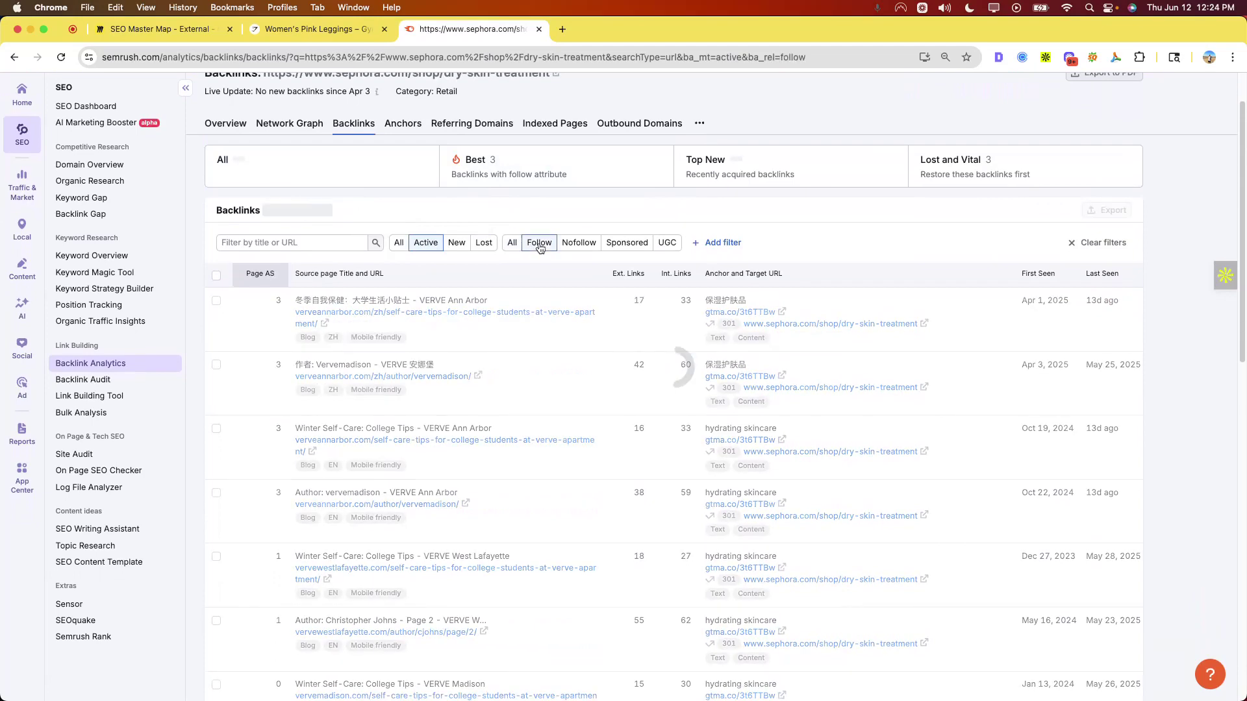
{"action": "left_click", "coordinate": [703, 245]}
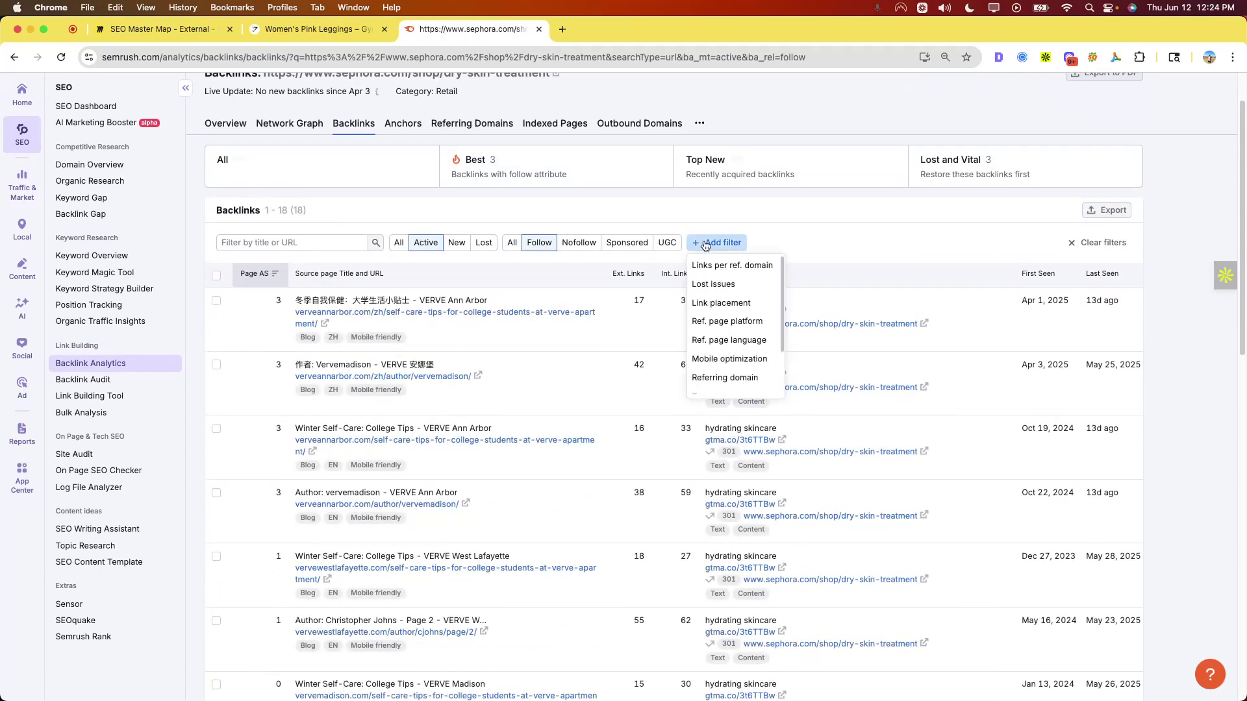
{"action": "scroll", "coordinate": [740, 351], "scroll_direction": "down", "scroll_amount": 1}
{"action": "scroll", "coordinate": [743, 356], "scroll_direction": "down", "scroll_amount": 1}
{"action": "left_click", "coordinate": [732, 354]}
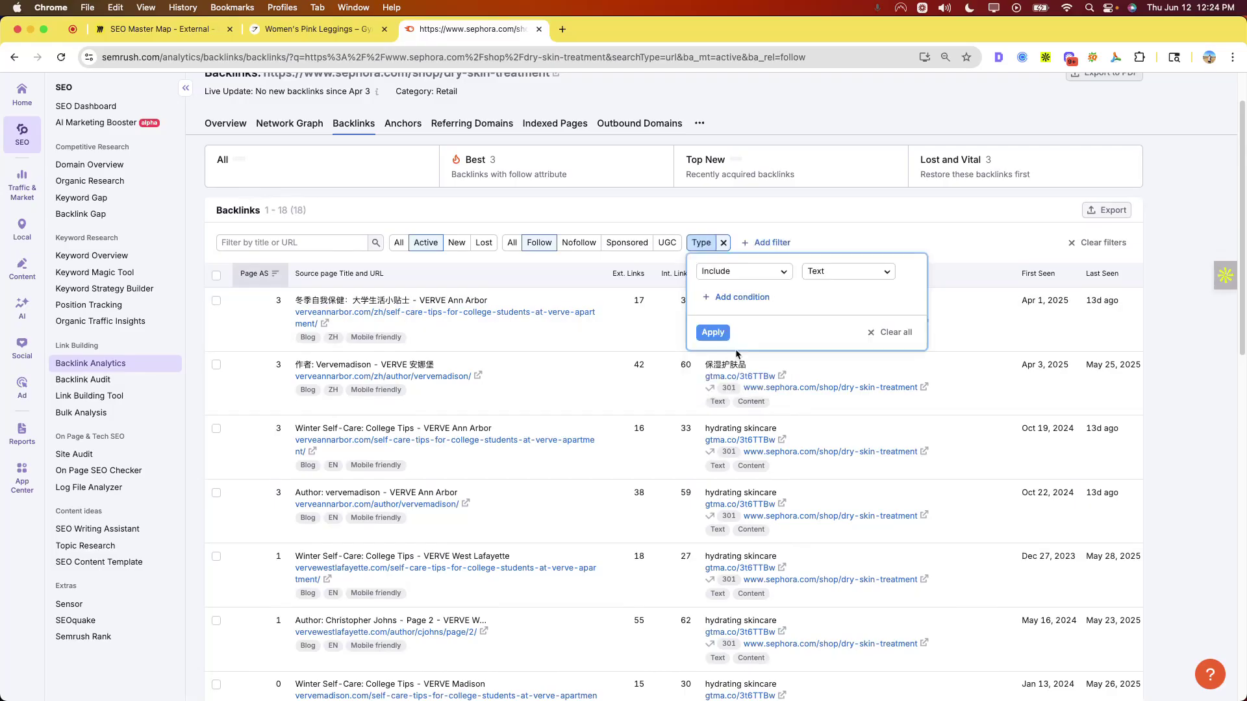
{"action": "left_click", "coordinate": [713, 332]}
Add a Content link-placement filter and review the 8 remaining backlinks
{"action": "left_click", "coordinate": [781, 243]}
{"action": "scroll", "coordinate": [786, 312], "scroll_direction": "down", "scroll_amount": 2}
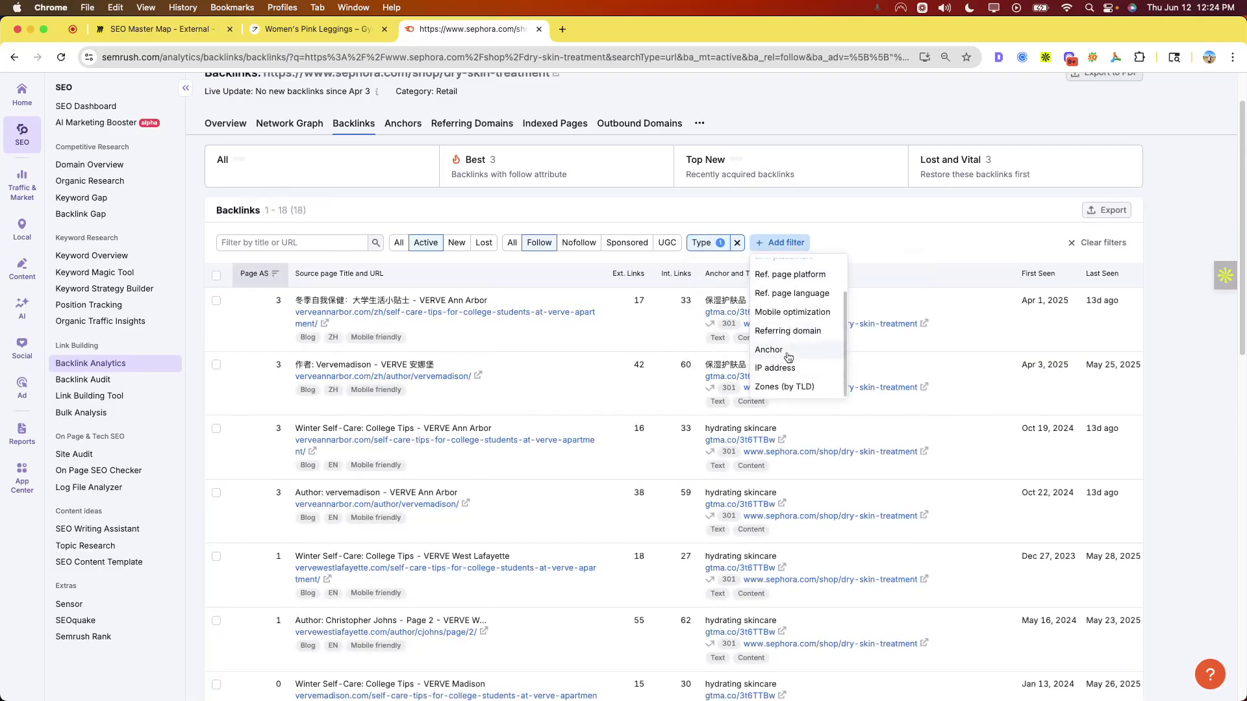
{"action": "scroll", "coordinate": [794, 338], "scroll_direction": "up", "scroll_amount": 3}
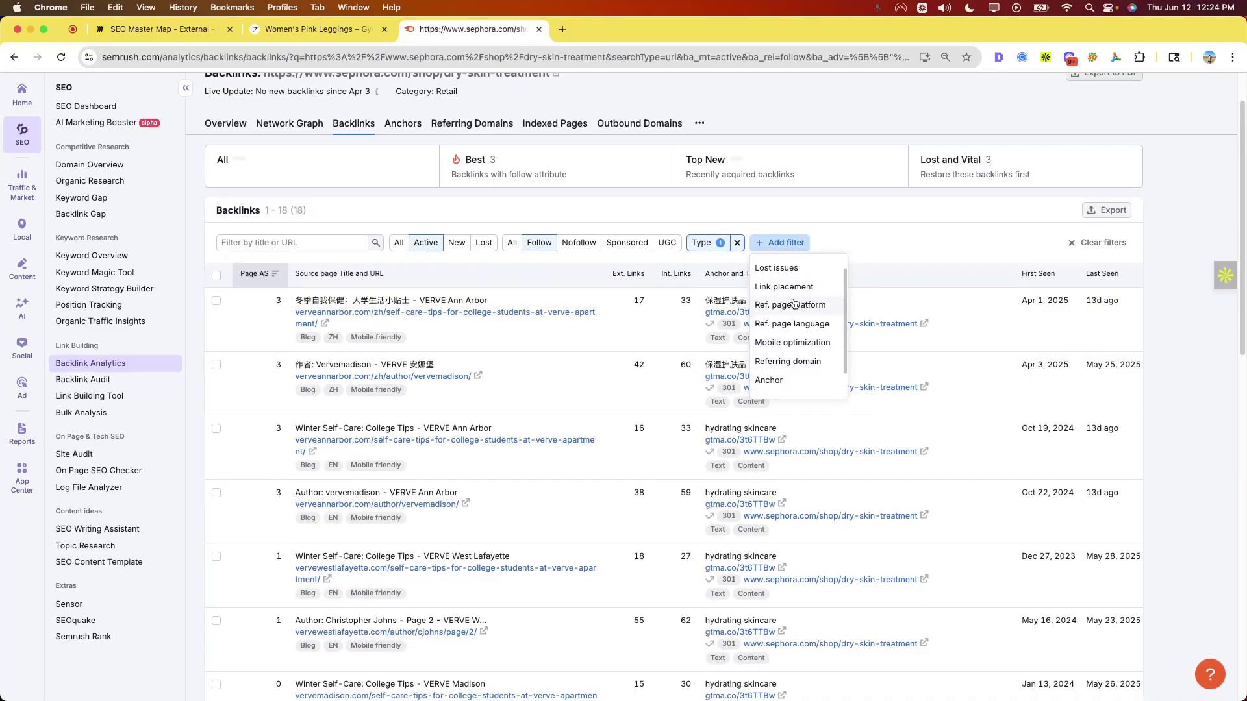
{"action": "left_click", "coordinate": [794, 294]}
{"action": "left_click", "coordinate": [797, 267]}
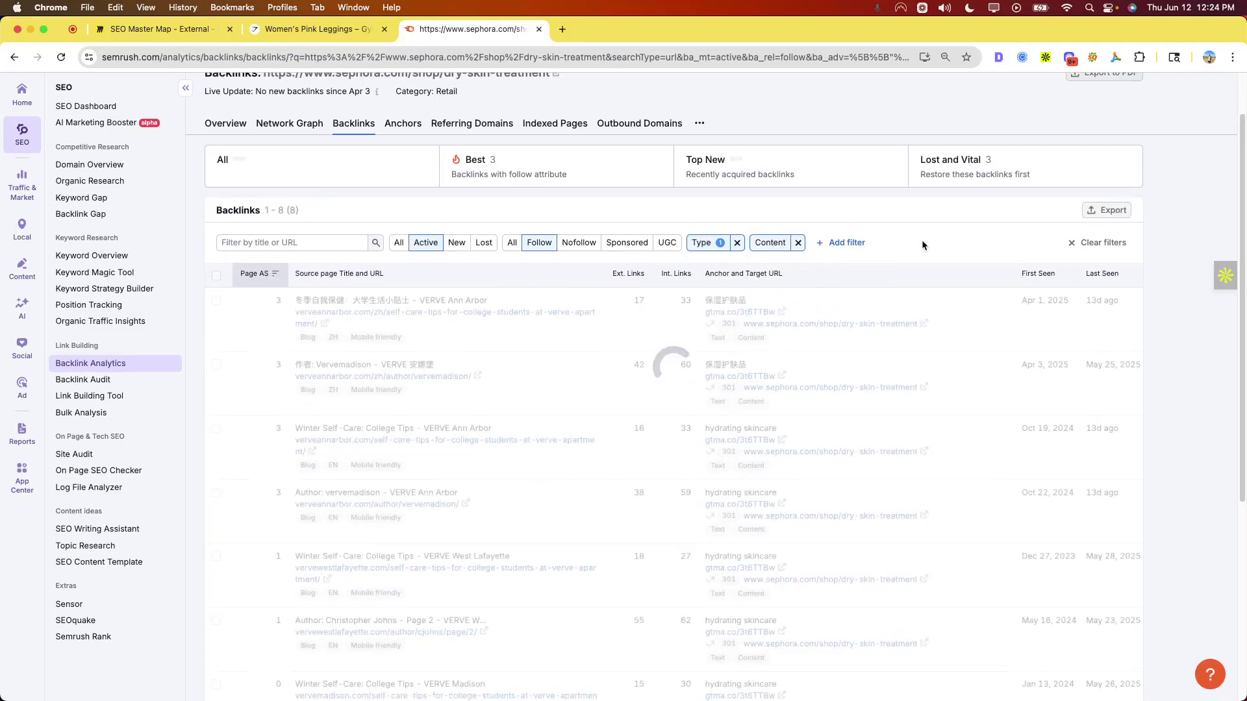
{"action": "scroll", "coordinate": [922, 240], "scroll_direction": "down", "scroll_amount": 1}
{"action": "scroll", "coordinate": [710, 268], "scroll_direction": "down", "scroll_amount": 5}
{"action": "scroll", "coordinate": [713, 273], "scroll_direction": "up", "scroll_amount": 8}
{"action": "scroll", "coordinate": [712, 270], "scroll_direction": "down", "scroll_amount": 3}
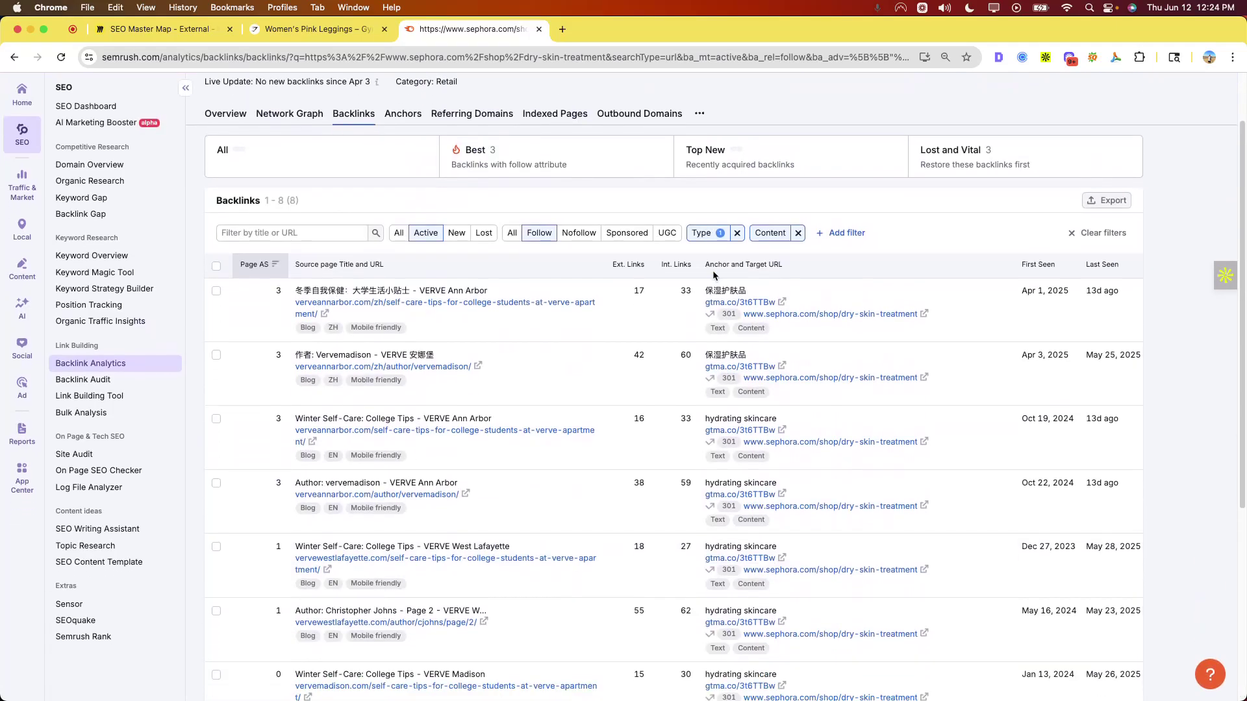
{"action": "scroll", "coordinate": [713, 278], "scroll_direction": "up", "scroll_amount": 3}
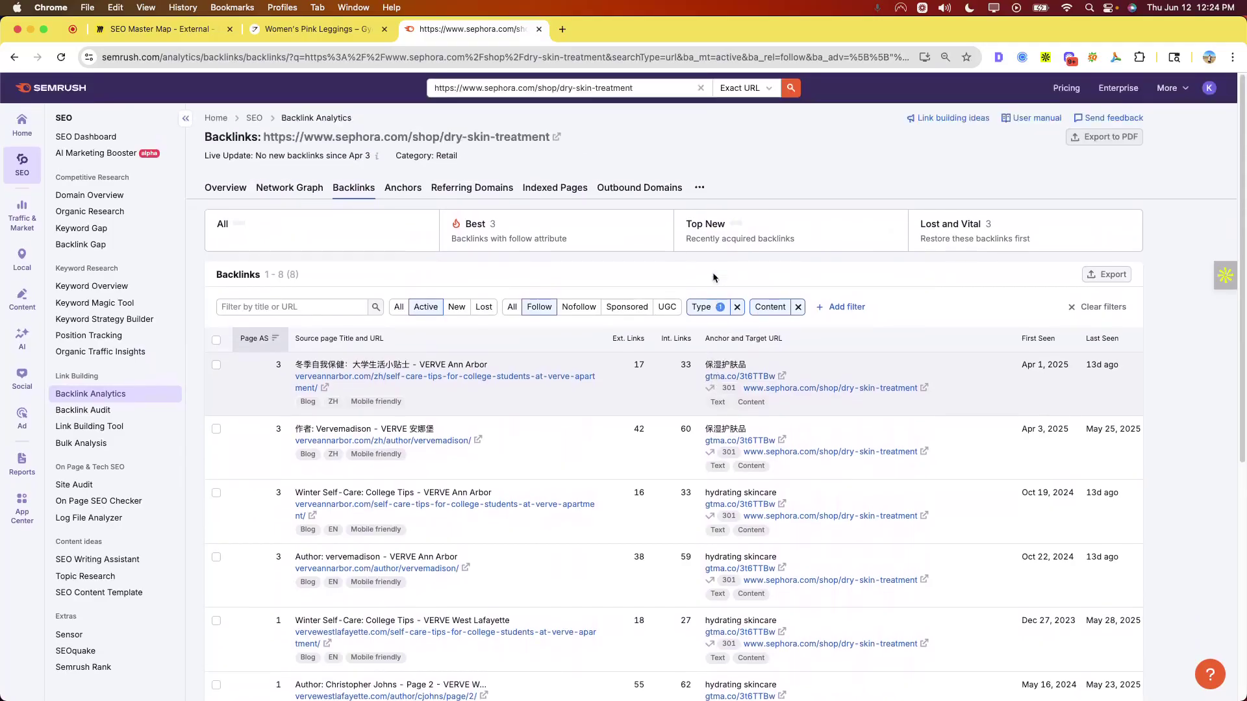
{"action": "scroll", "coordinate": [714, 276], "scroll_direction": "down", "scroll_amount": 1}
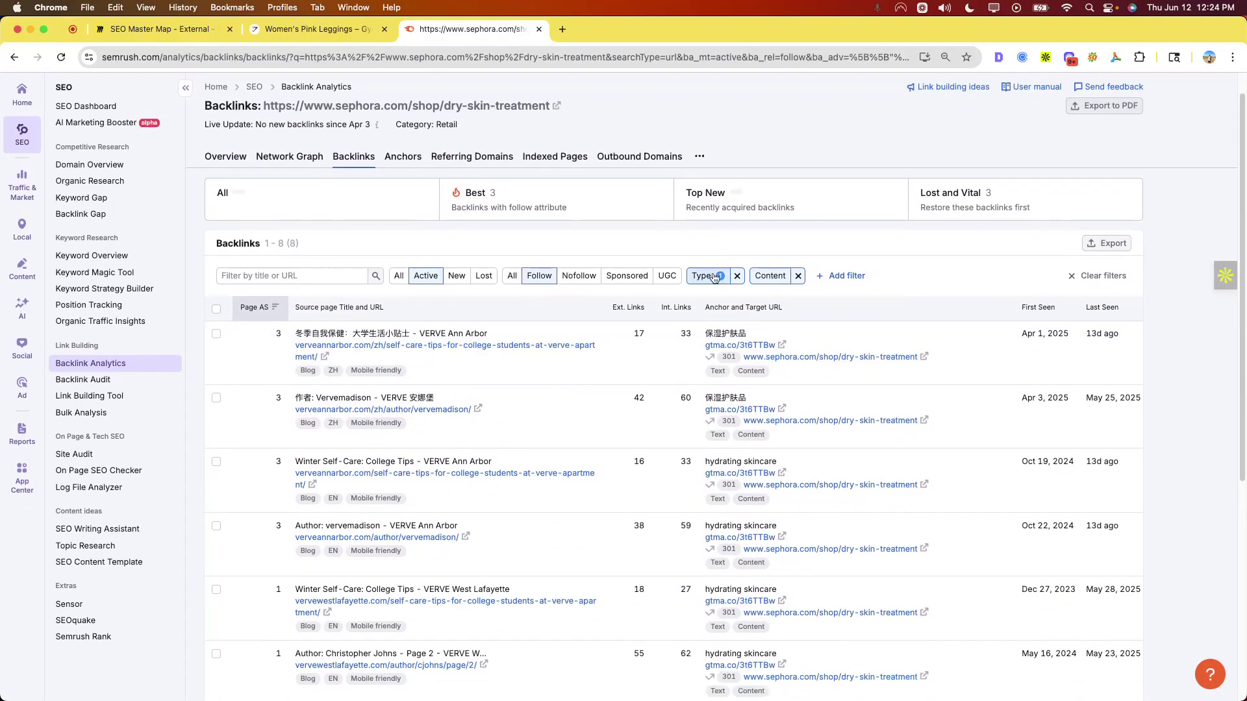
{"action": "scroll", "coordinate": [306, 276], "scroll_direction": "up", "scroll_amount": 2}
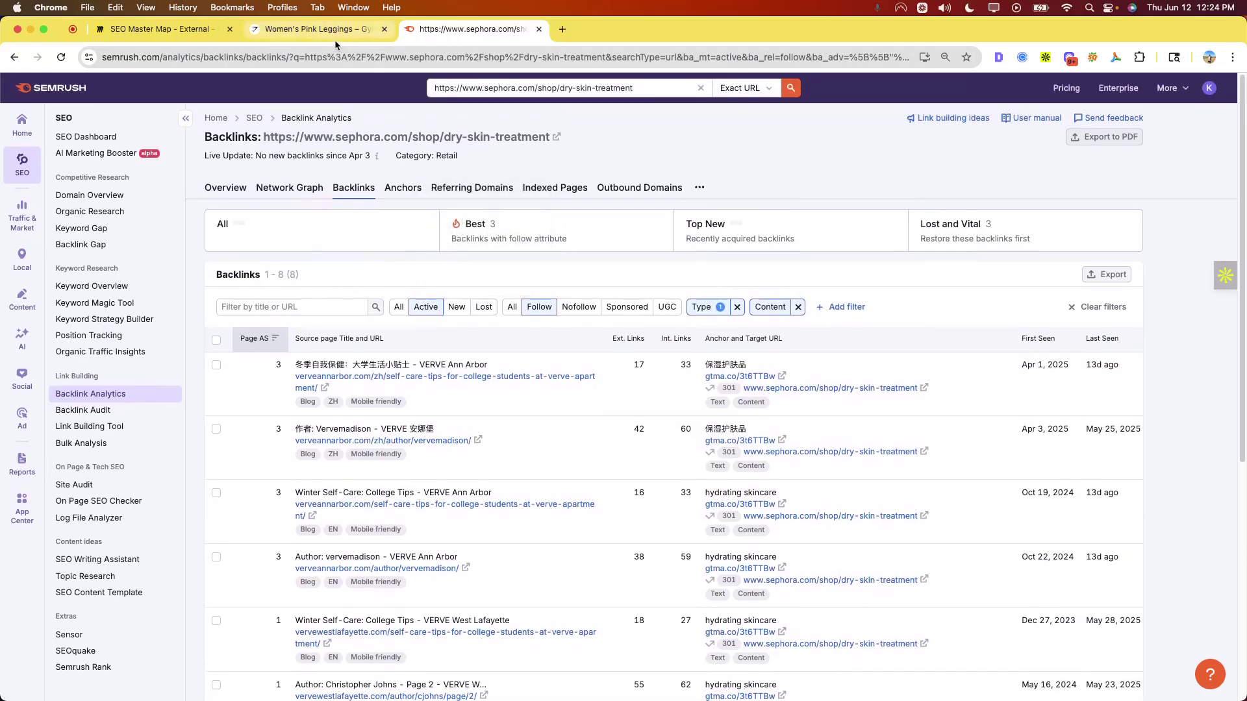
{"action": "left_click_drag", "start_coordinate": [270, 274], "coordinate": [354, 278]}
{"action": "left_click", "coordinate": [355, 278]}
{"action": "scroll", "coordinate": [356, 277], "scroll_direction": "down", "scroll_amount": 1}
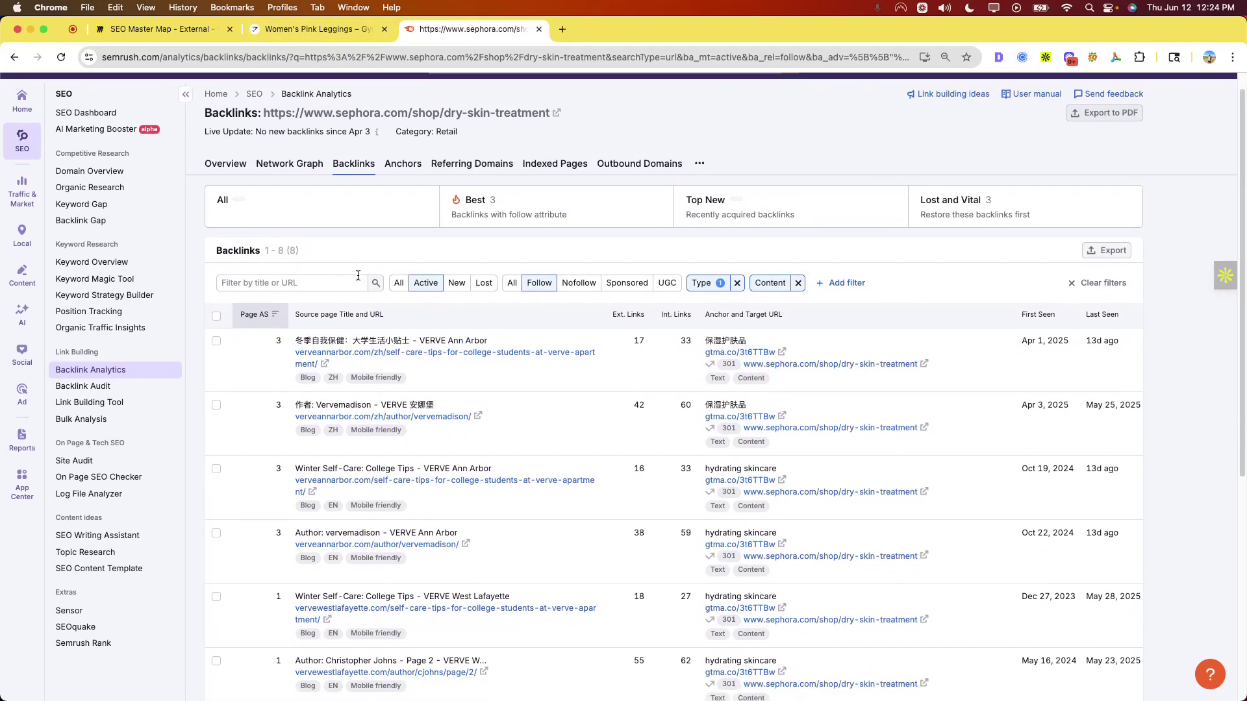
{"action": "scroll", "coordinate": [357, 275], "scroll_direction": "down", "scroll_amount": 1}
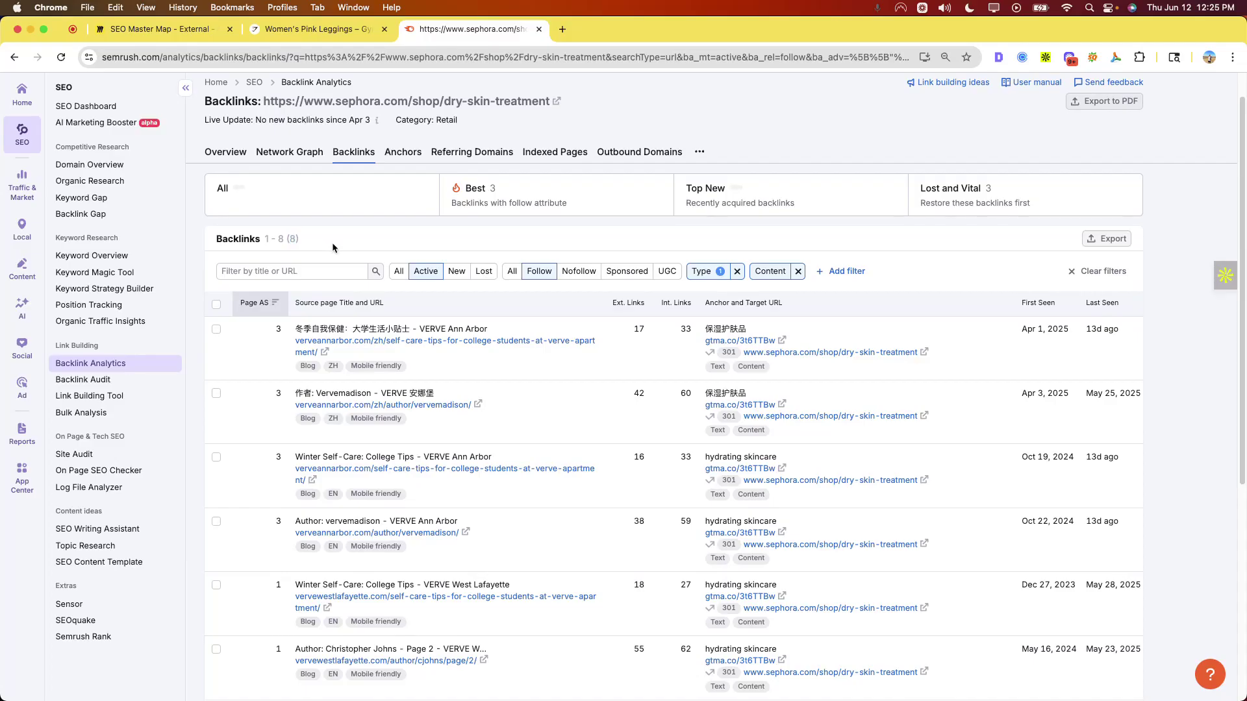
Go back to the Miro board at the Determine backlink gap step and its Semrush/Ahrefs note
{"action": "scroll", "coordinate": [333, 243], "scroll_direction": "up", "scroll_amount": 2}
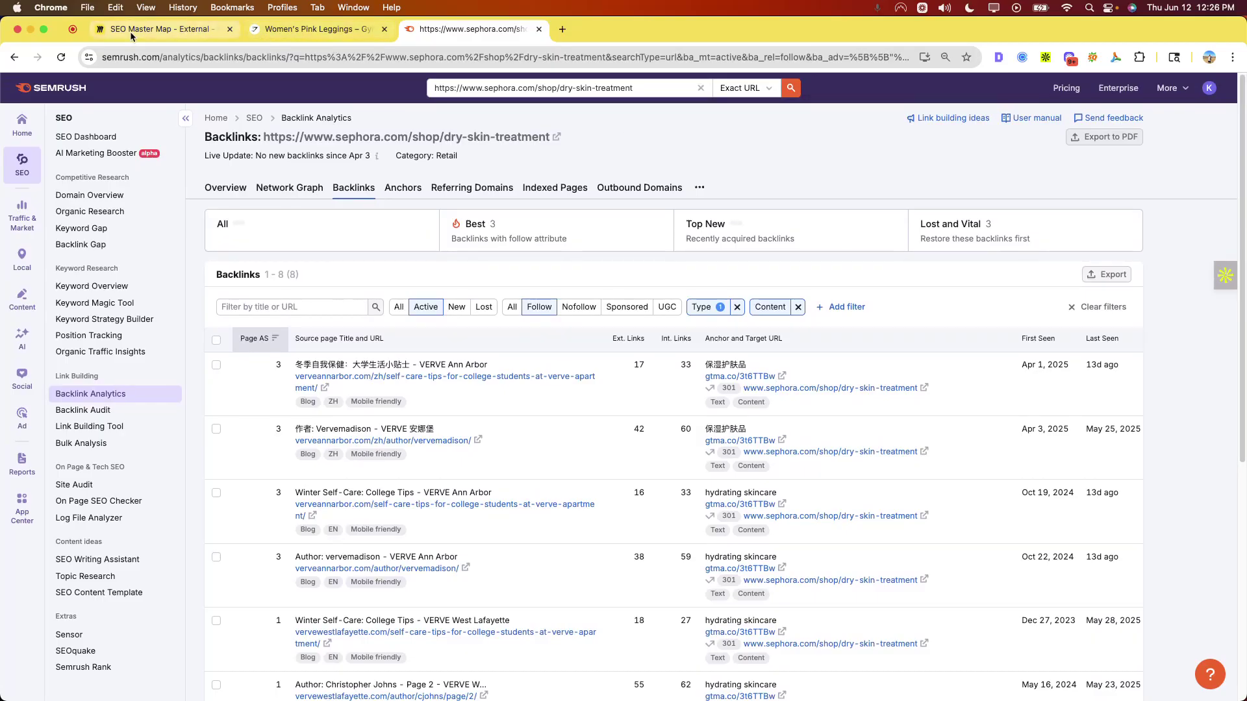
{"action": "left_click", "coordinate": [159, 29]}
{"action": "scroll", "coordinate": [579, 227], "scroll_direction": "up", "scroll_amount": 3}
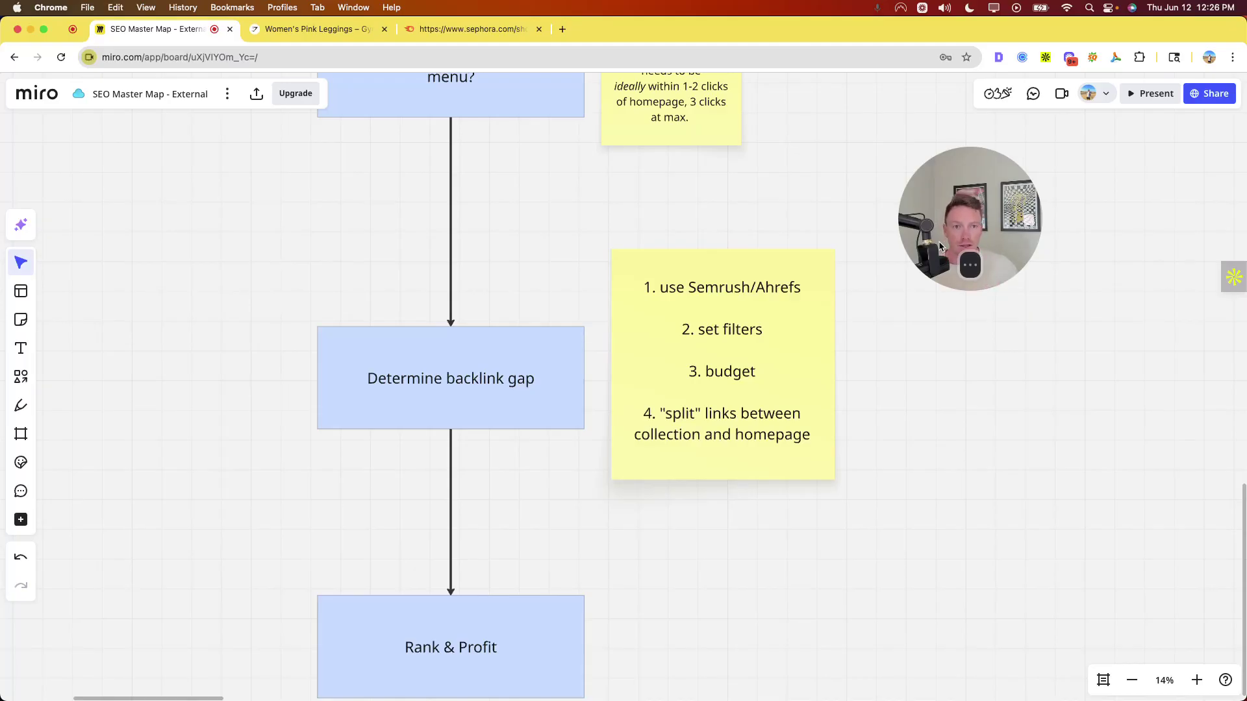
Calculate 33*250 in a new Google tab, getting 8250
{"action": "left_click", "coordinate": [561, 30]}
{"action": "type", "text": "33*250"}
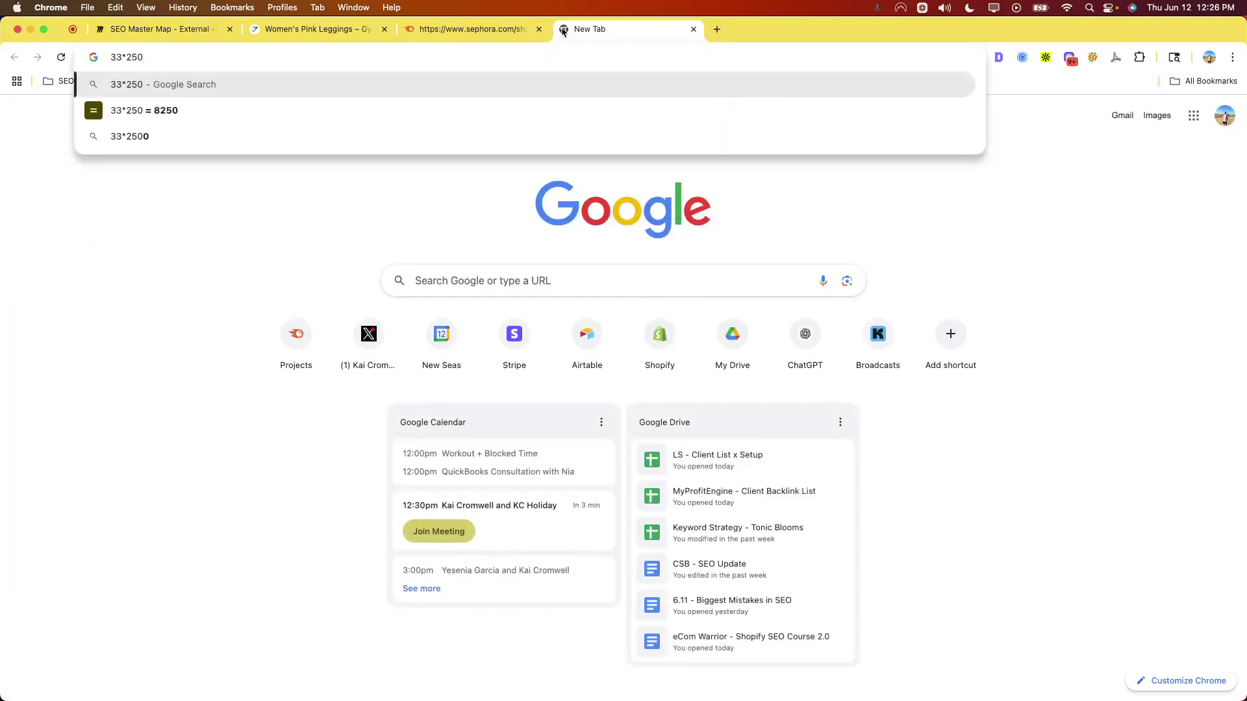
{"action": "key", "text": "Return"}
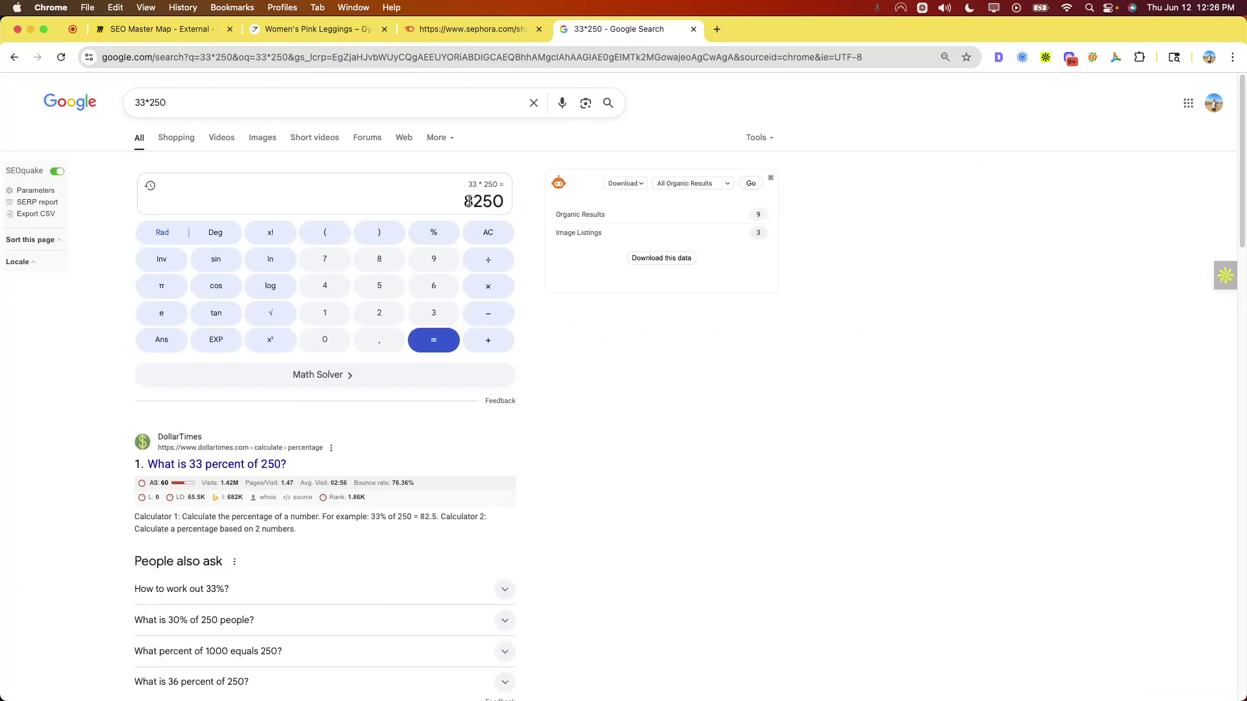
{"action": "double_click", "coordinate": [469, 202]}
{"action": "left_click", "coordinate": [513, 161]}
{"action": "left_click", "coordinate": [387, 102]}
{"action": "key", "text": "super+a"}
Calculate 20*250 = 5000 in another tab, compare both results, then return to Miro
{"action": "left_click", "coordinate": [717, 29]}
{"action": "type", "text": "20"}
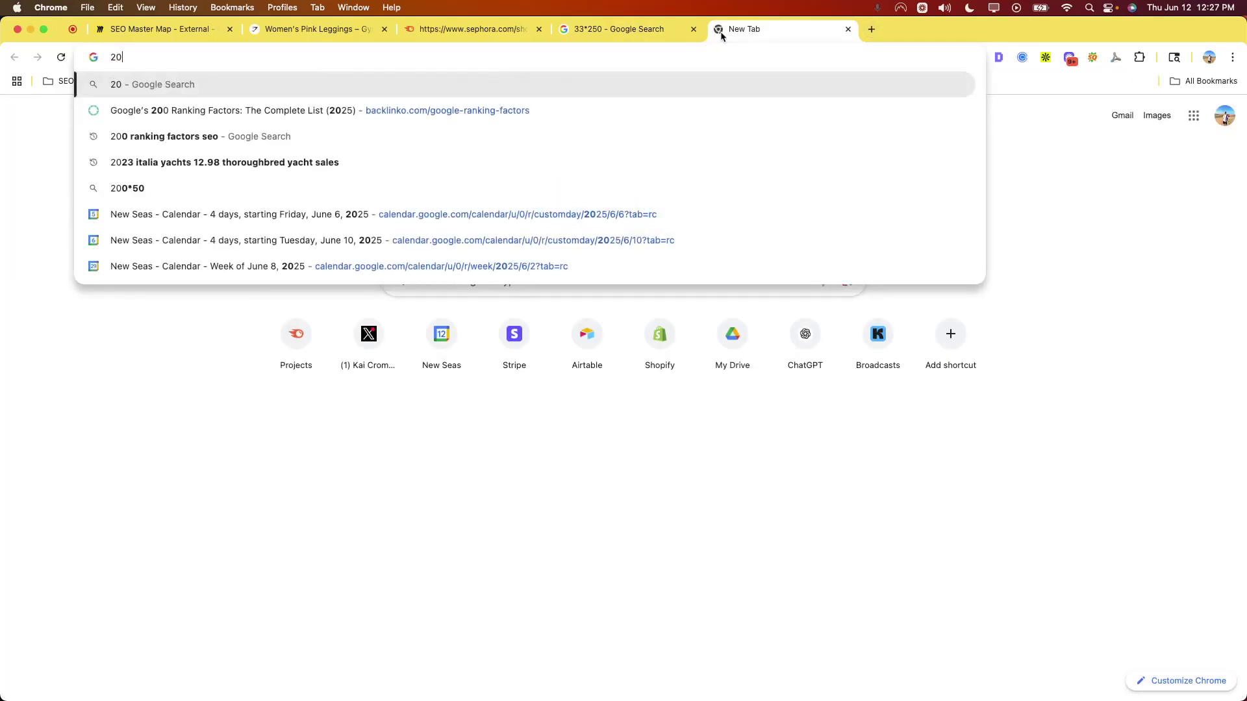
{"action": "type", "text": "*250"}
{"action": "key", "text": "Return"}
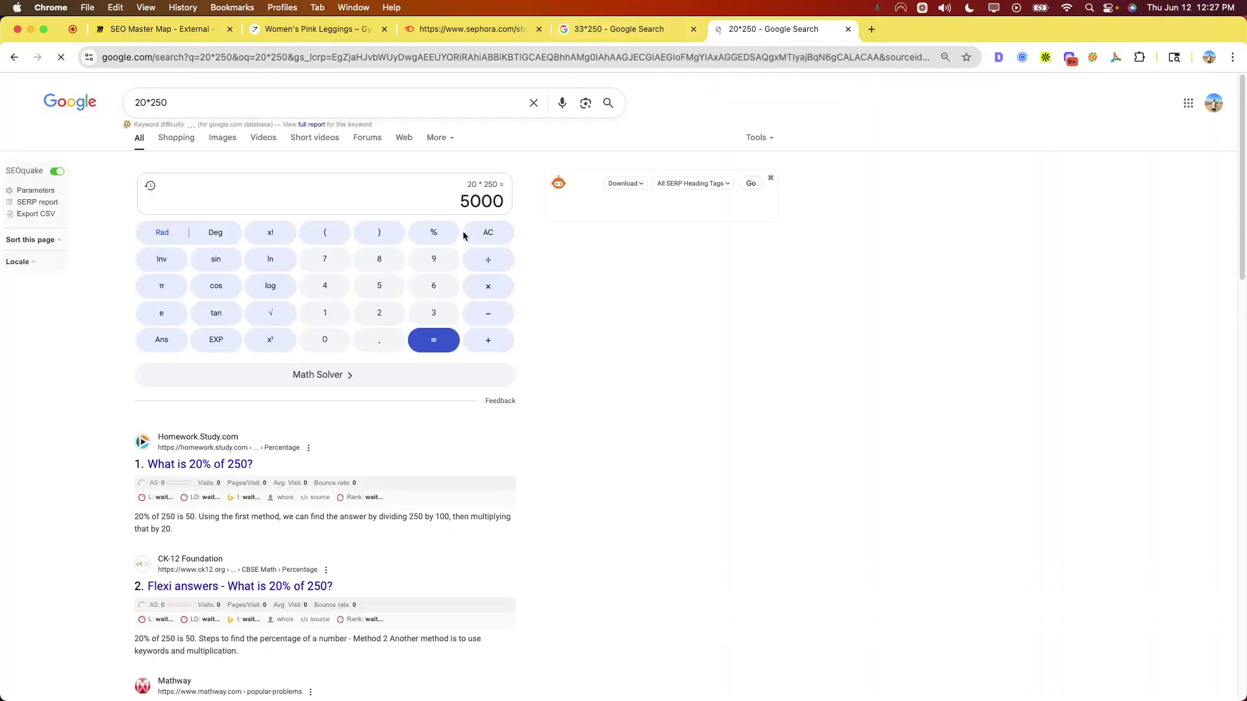
{"action": "left_click", "coordinate": [617, 28]}
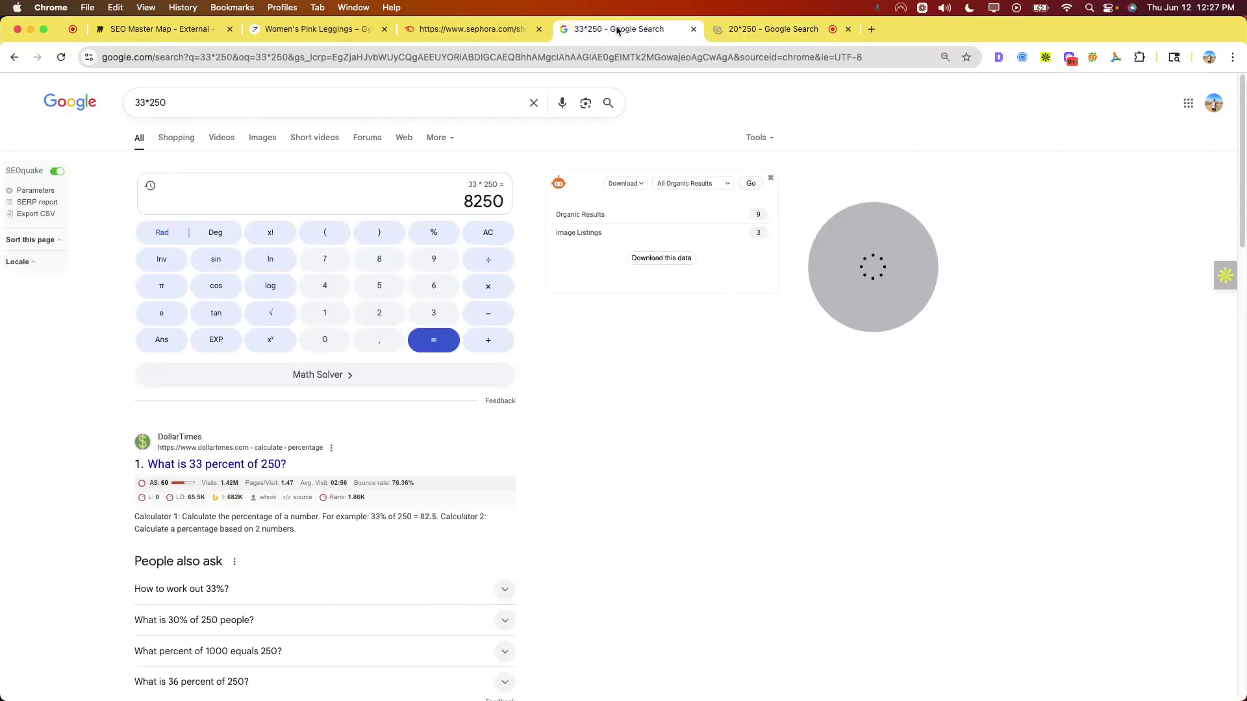
{"action": "left_click", "coordinate": [757, 31]}
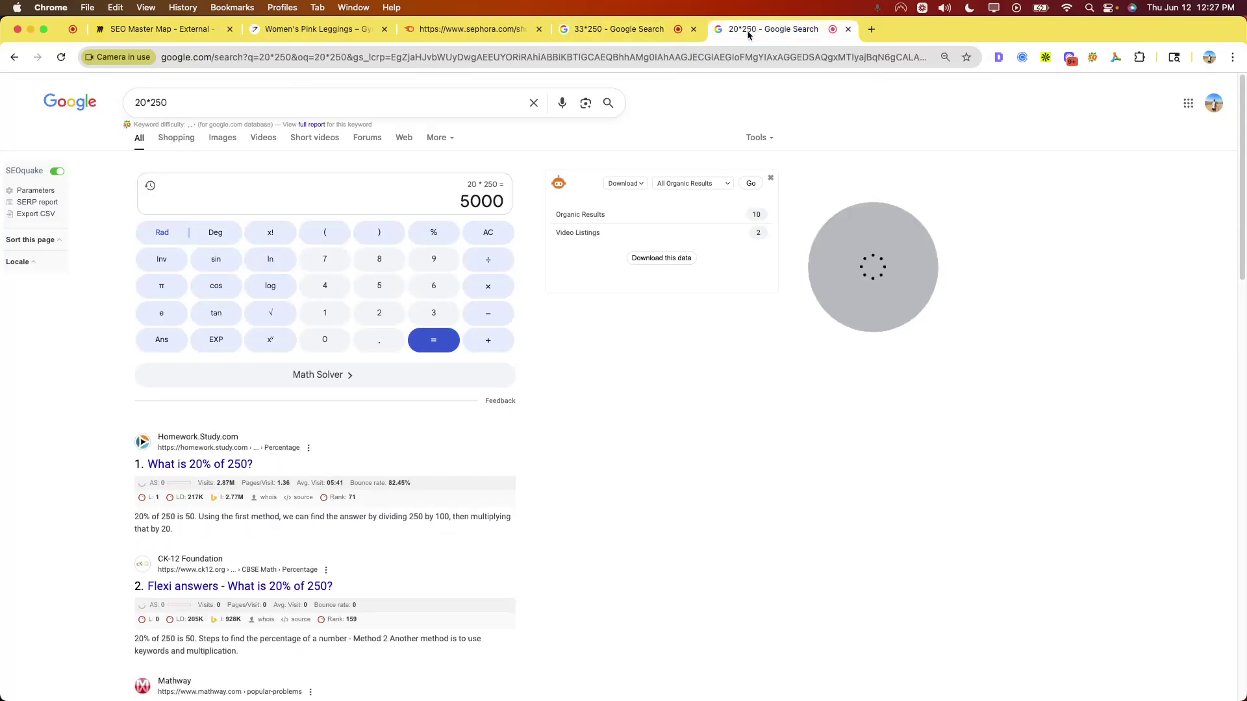
{"action": "left_click", "coordinate": [166, 33]}
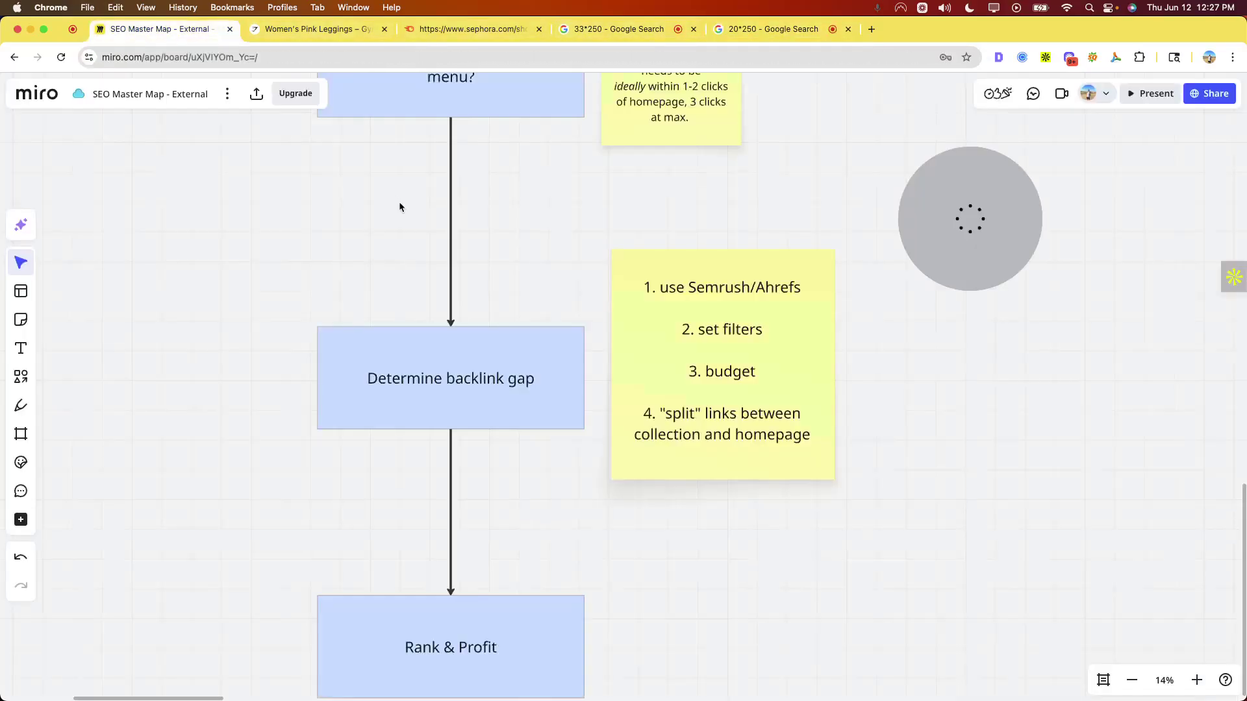
Divide 13250 by 2000 on the 20*250 tab, getting 6.625
{"action": "left_click", "coordinate": [745, 31]}
{"action": "left_click", "coordinate": [732, 56]}
{"action": "type", "text": "13"}
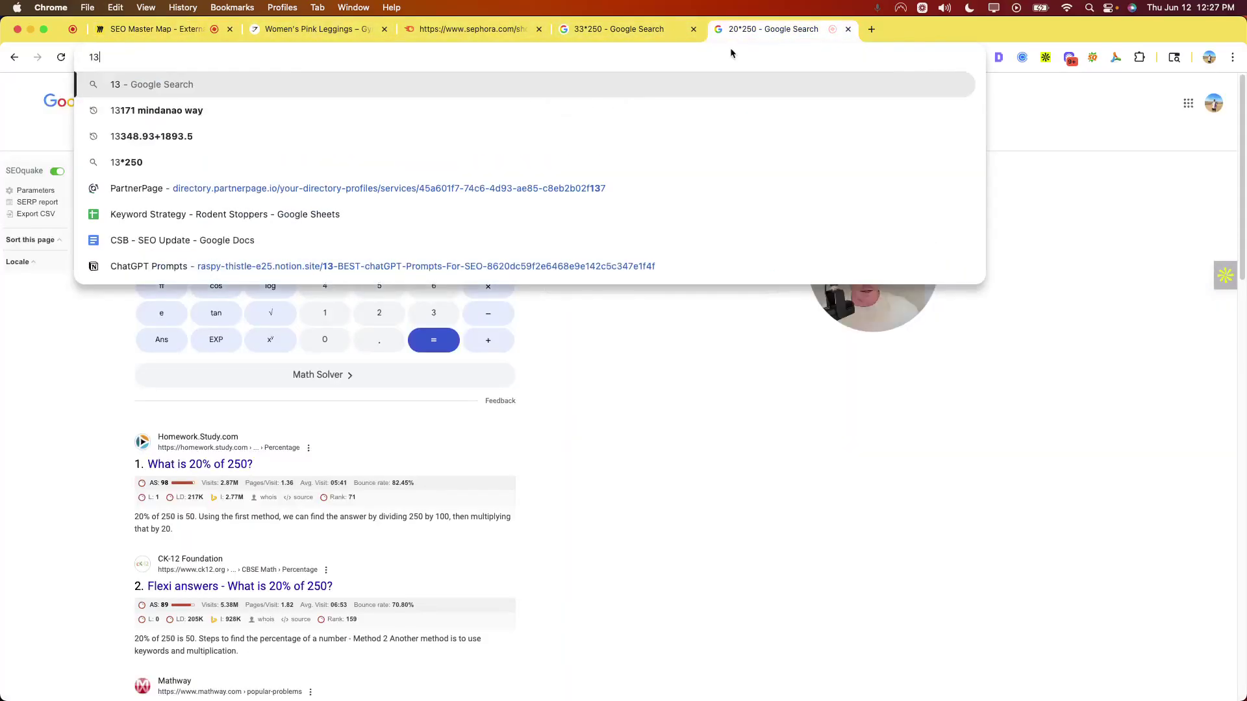
{"action": "type", "text": "250"}
{"action": "key", "text": "BackSpace"}
{"action": "type", "text": "50/"}
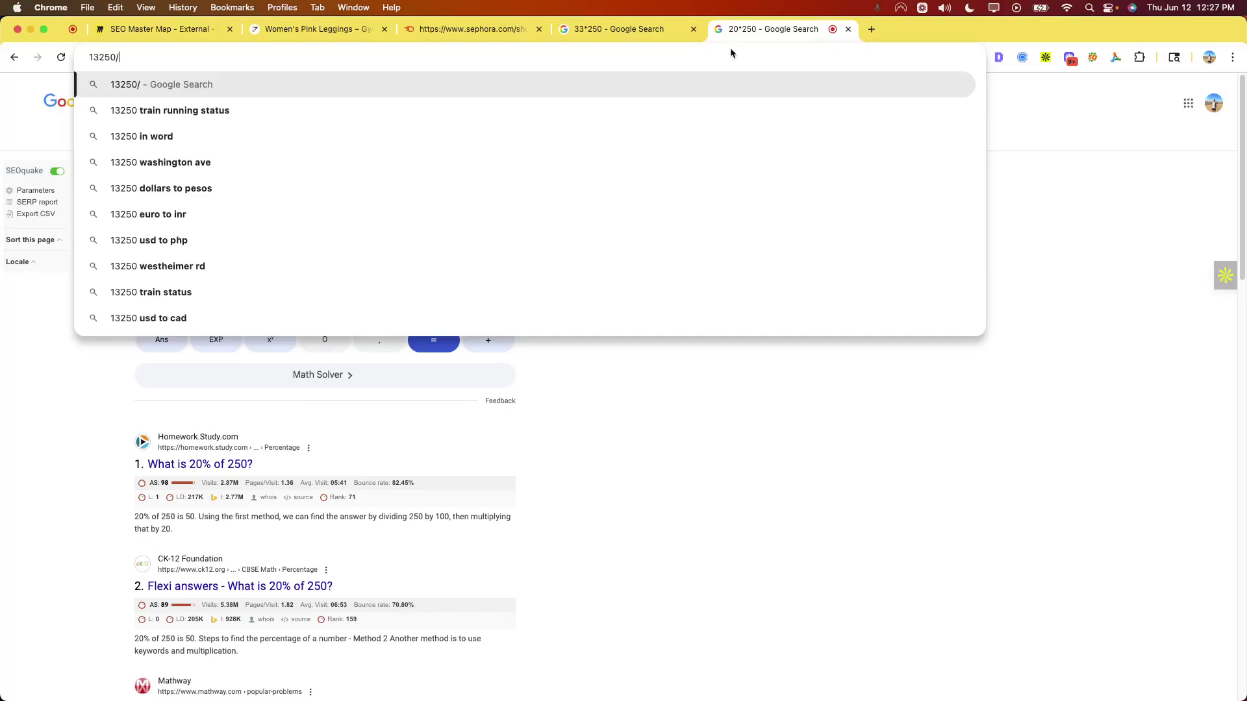
{"action": "type", "text": "2000"}
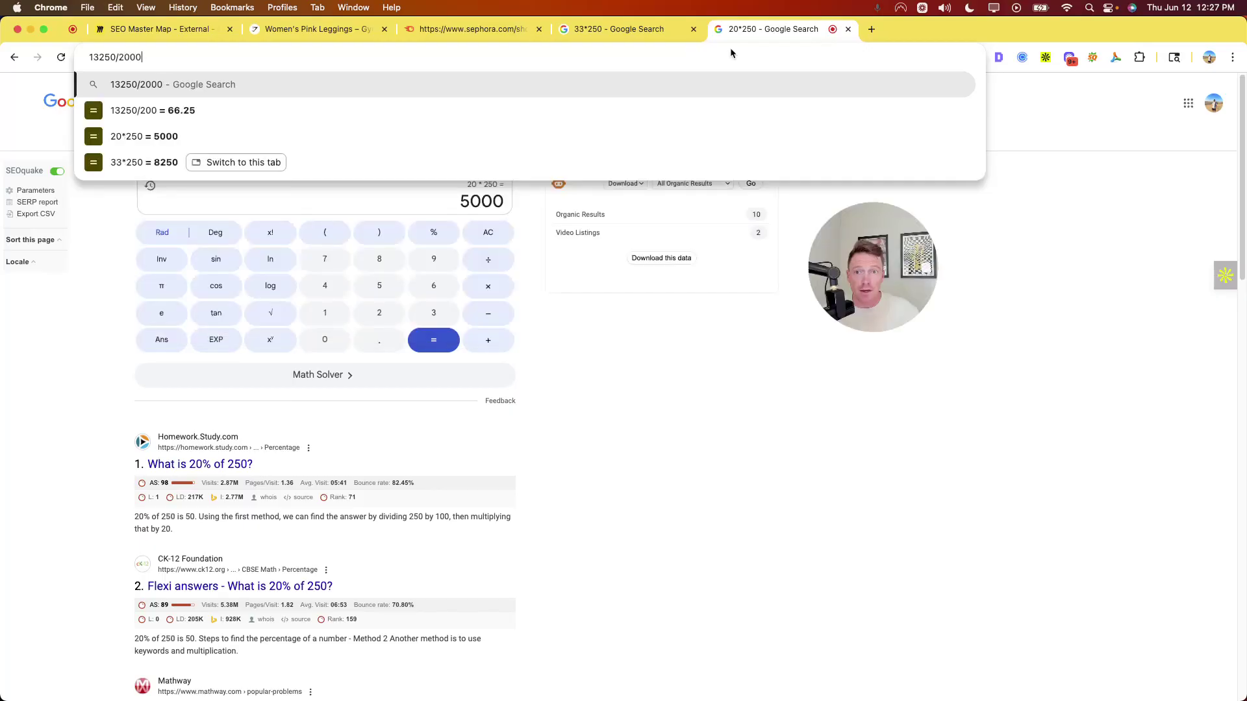
{"action": "key", "text": "Return"}
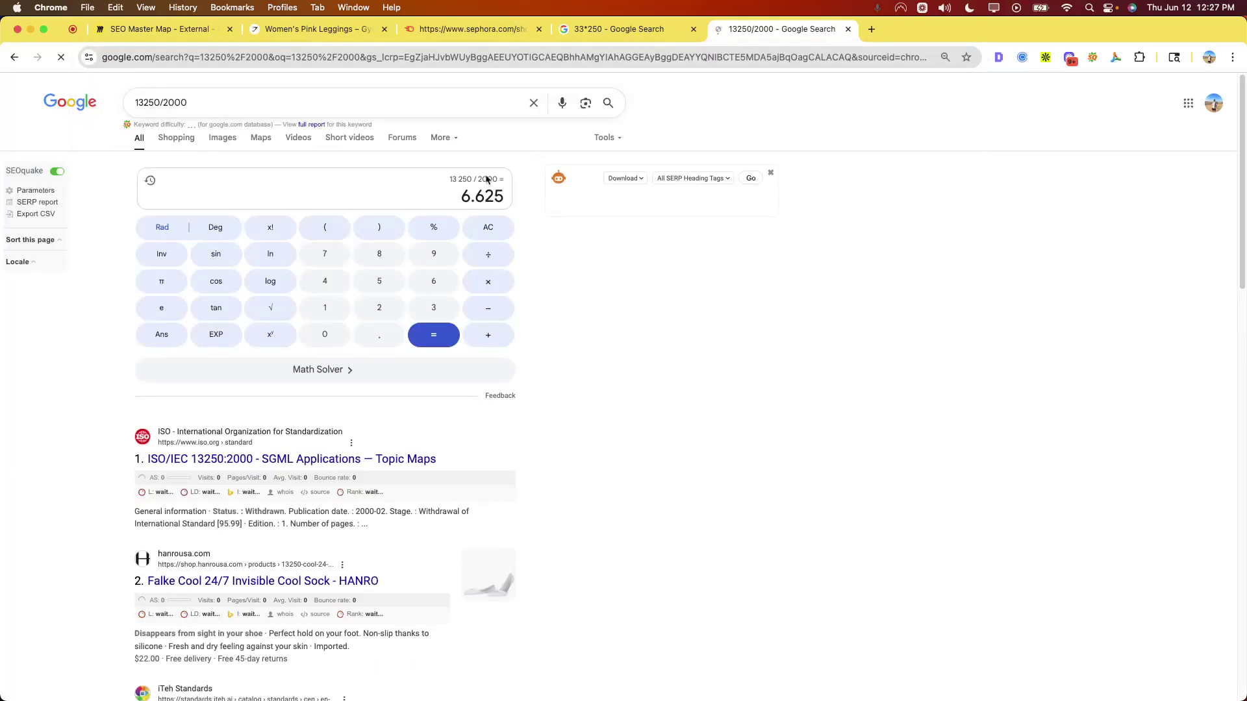
{"action": "double_click", "coordinate": [485, 193]}
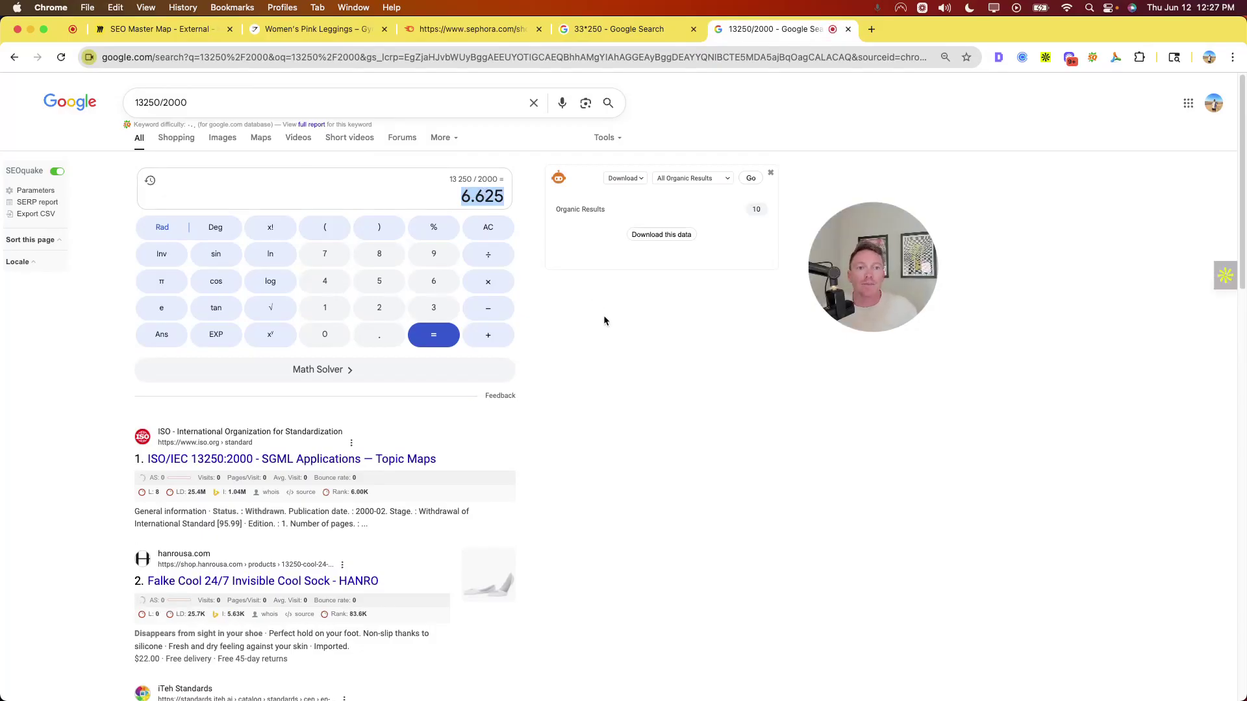
{"action": "scroll", "coordinate": [603, 319], "scroll_direction": "down", "scroll_amount": 1}
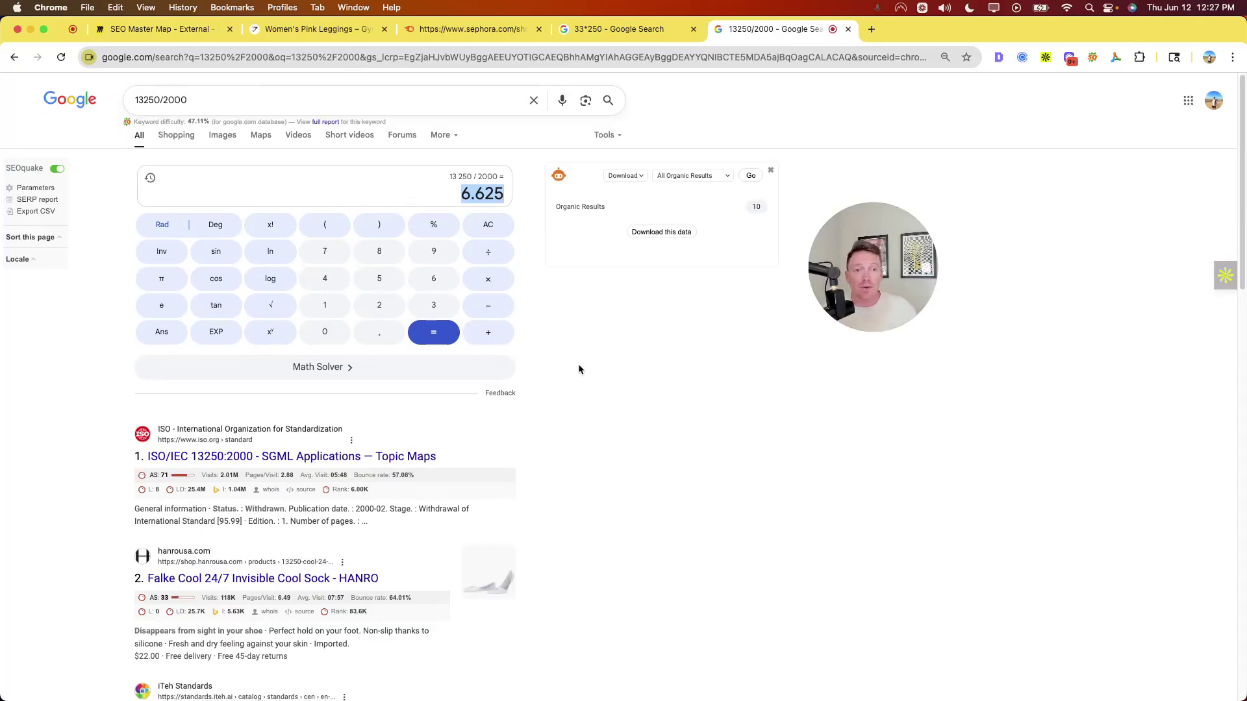
Point out the 6.625 result, then switch back to the SEO Master Map board
{"action": "scroll", "coordinate": [565, 425], "scroll_direction": "up", "scroll_amount": 1}
{"action": "left_click", "coordinate": [578, 461]}
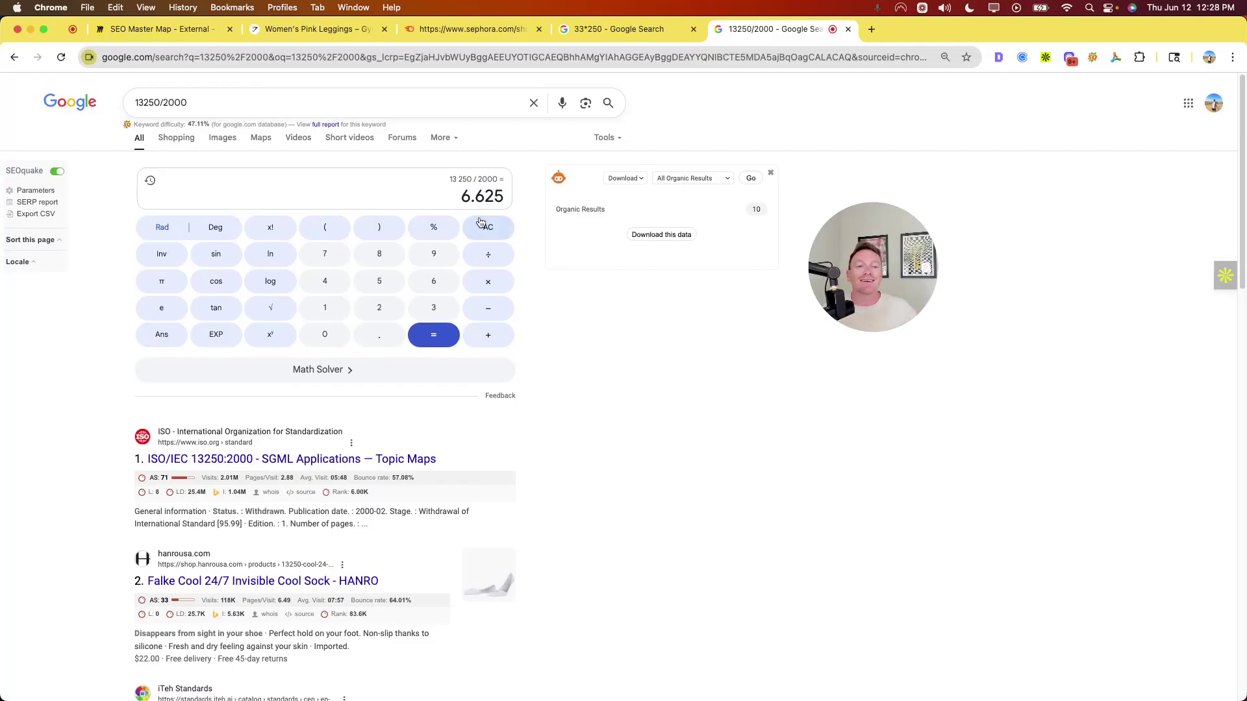
{"action": "double_click", "coordinate": [482, 196]}
{"action": "left_click", "coordinate": [544, 299]}
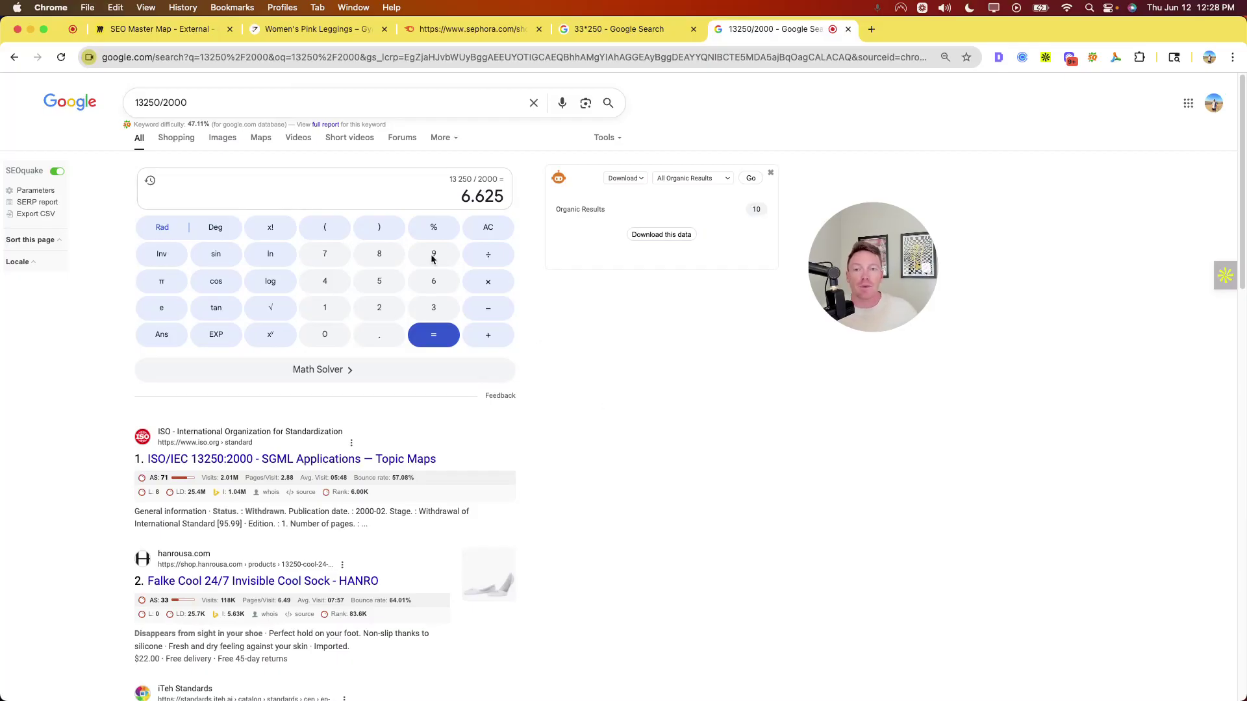
{"action": "left_click", "coordinate": [163, 29]}
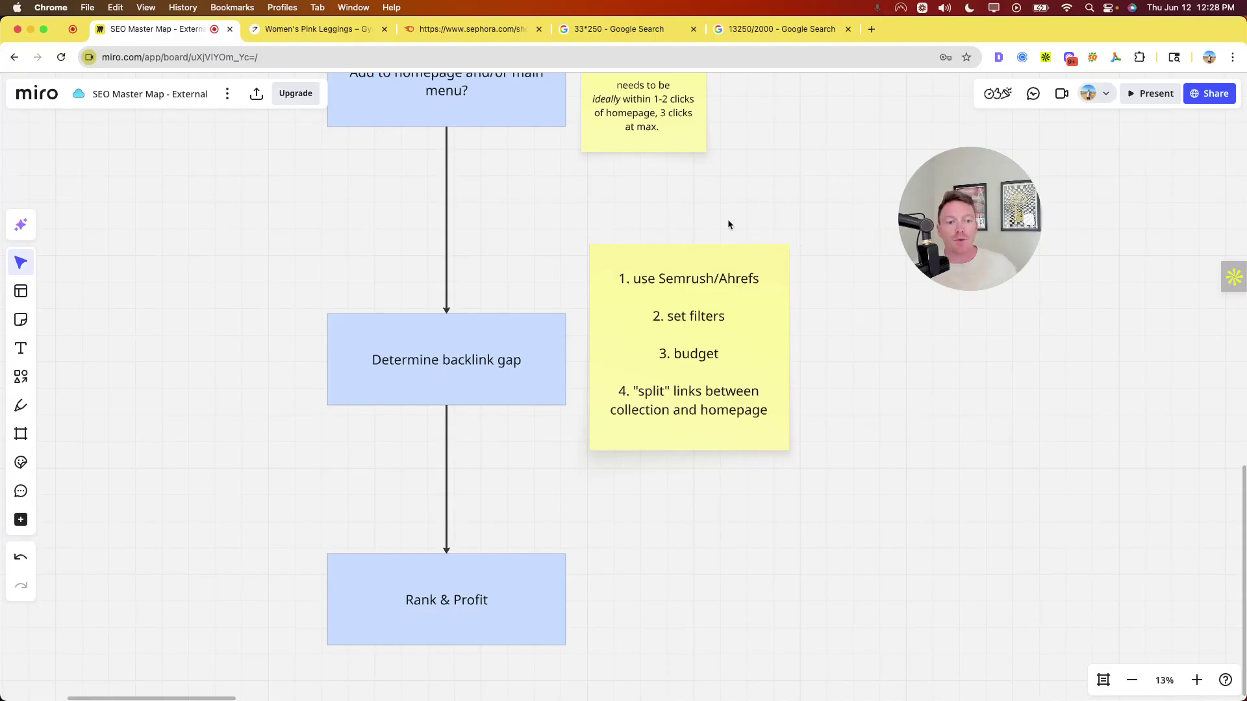
Zoom around the Determine backlink gap box, then zoom out to see the entire flowchart
{"action": "scroll", "coordinate": [371, 285], "scroll_direction": "up", "scroll_amount": 1}
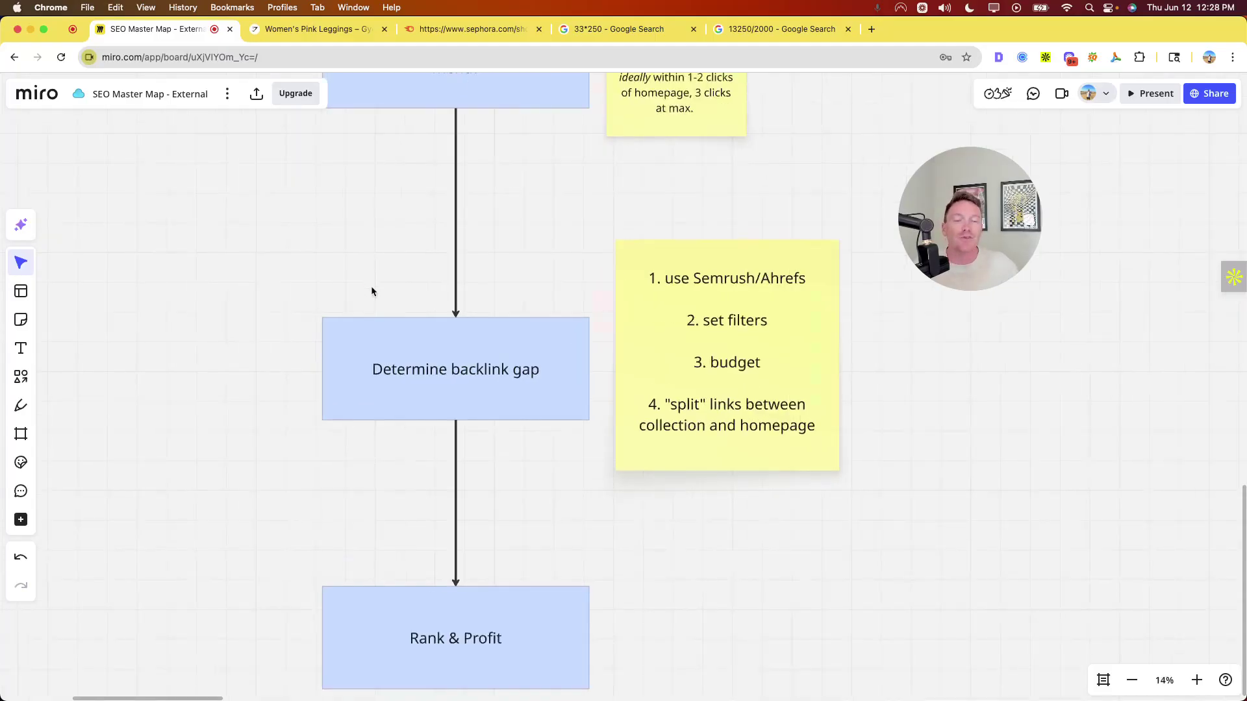
{"action": "scroll", "coordinate": [376, 269], "scroll_direction": "down", "scroll_amount": 1}
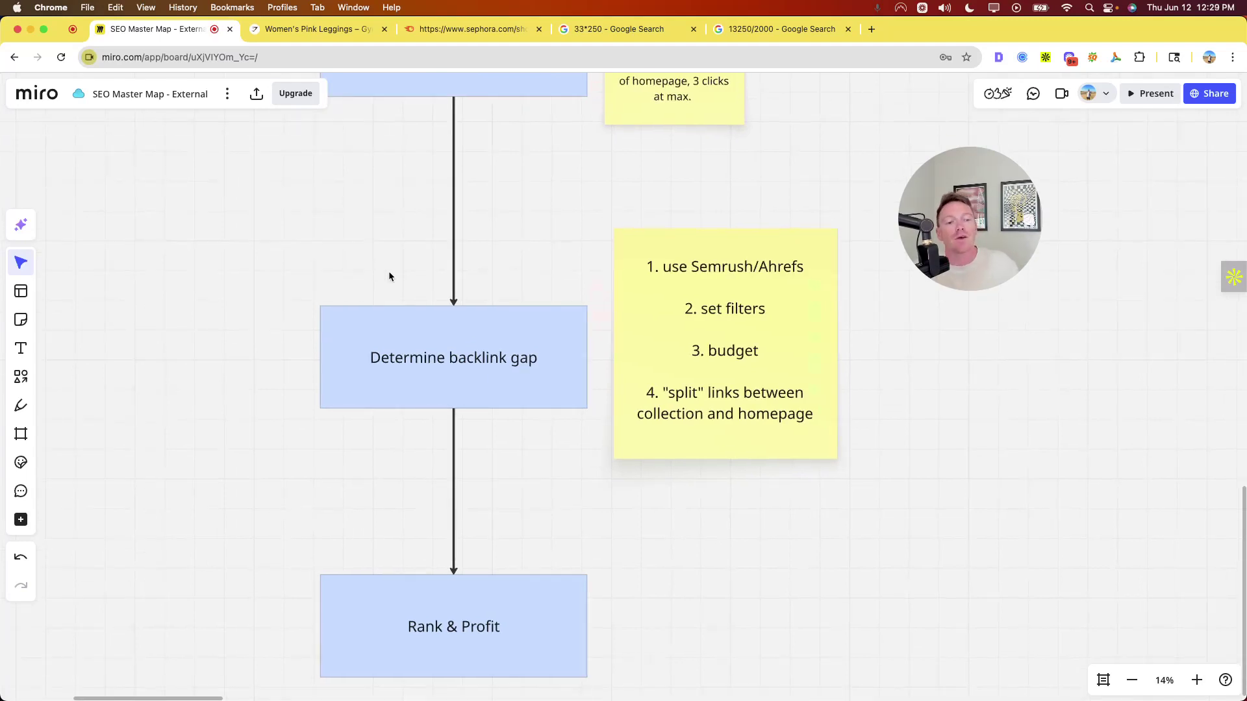
{"action": "scroll", "coordinate": [388, 276], "scroll_direction": "down", "scroll_amount": 5}
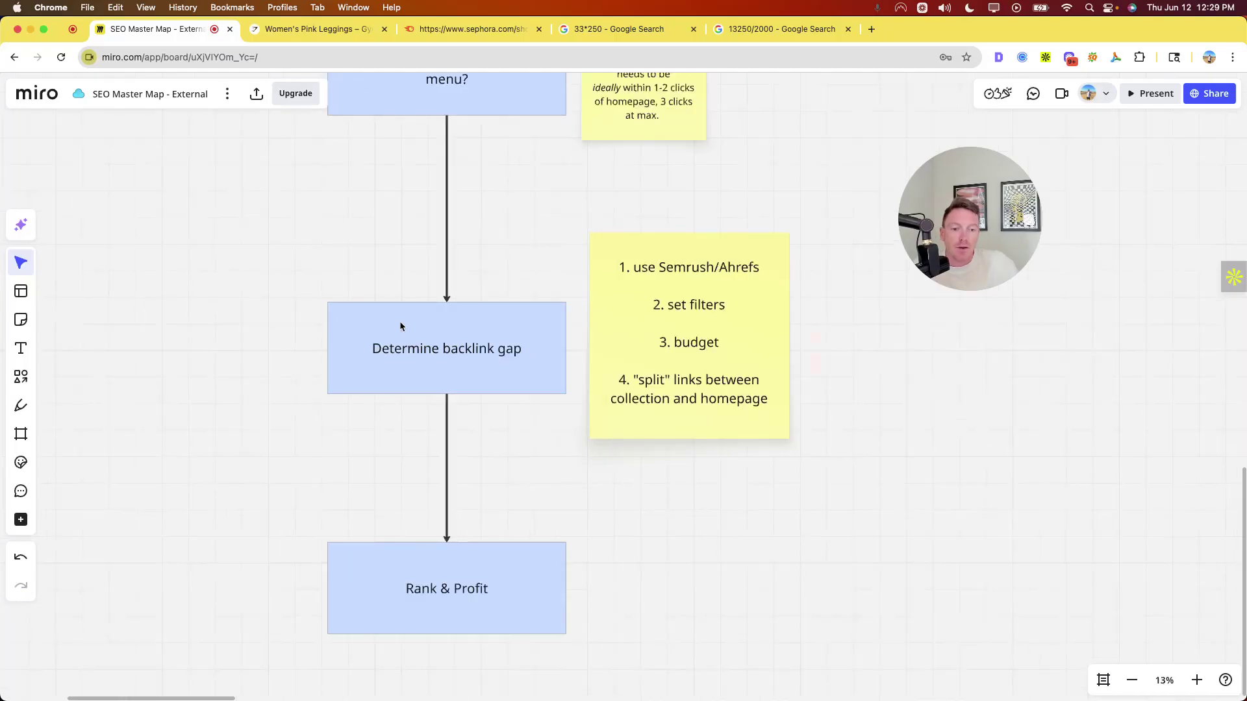
{"action": "scroll", "coordinate": [431, 432], "scroll_direction": "up", "scroll_amount": 2}
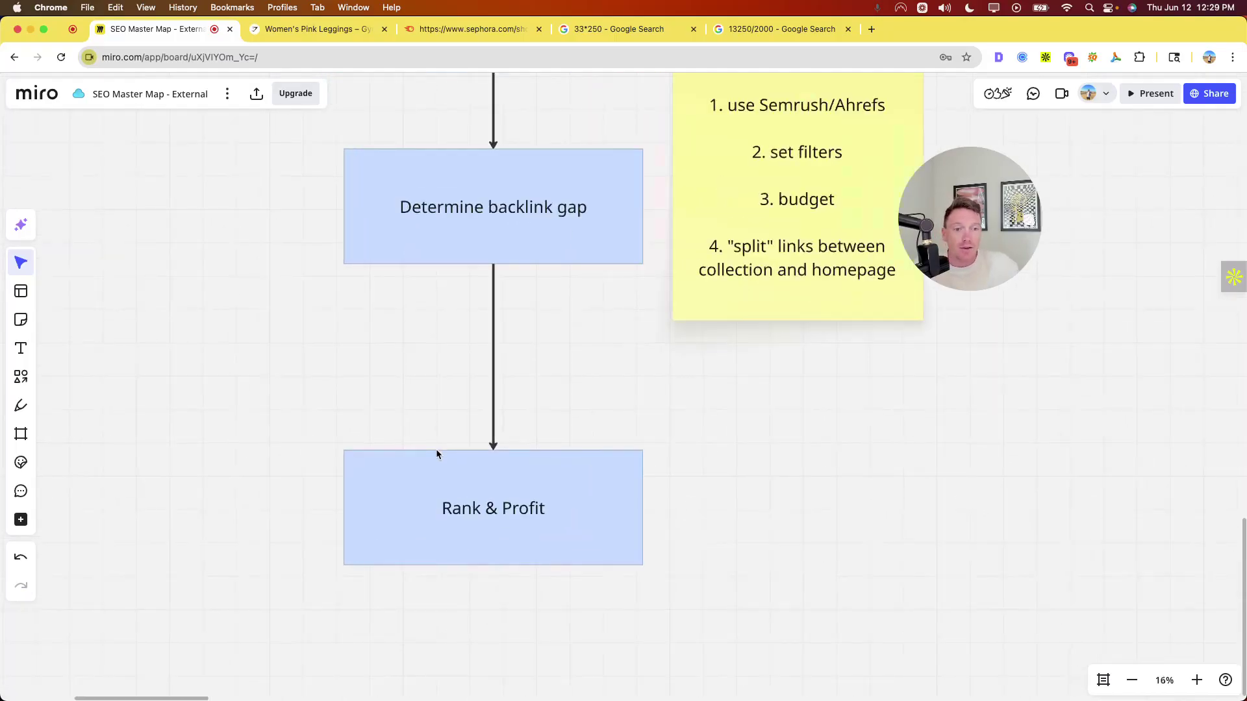
{"action": "left_click", "coordinate": [488, 207]}
{"action": "left_click", "coordinate": [246, 198]}
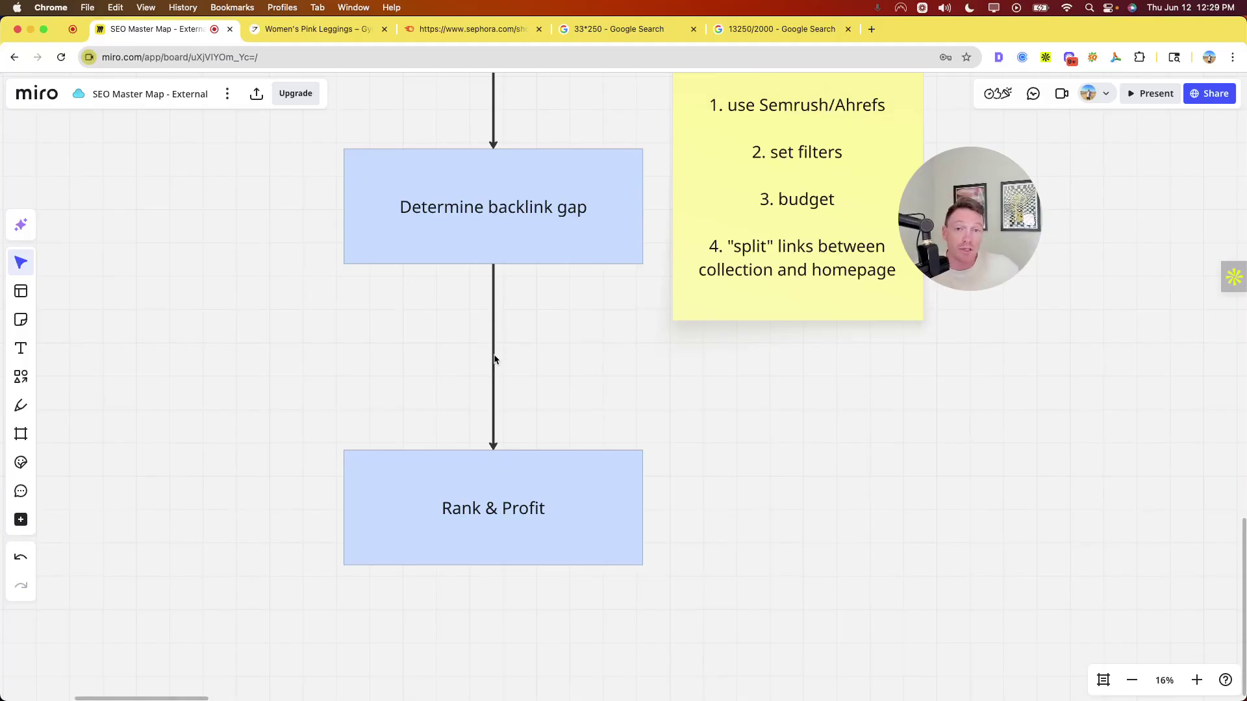
{"action": "scroll", "coordinate": [464, 457], "scroll_direction": "down", "scroll_amount": 4}
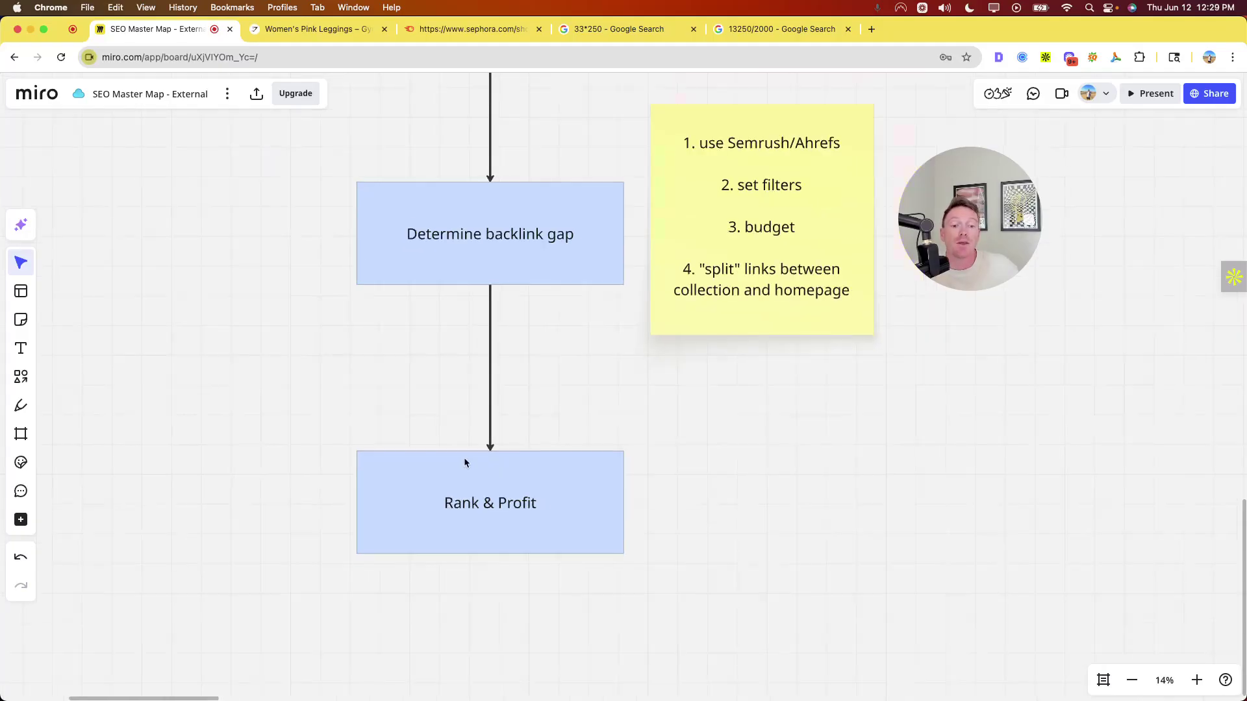
{"action": "scroll", "coordinate": [465, 454], "scroll_direction": "down", "scroll_amount": 6}
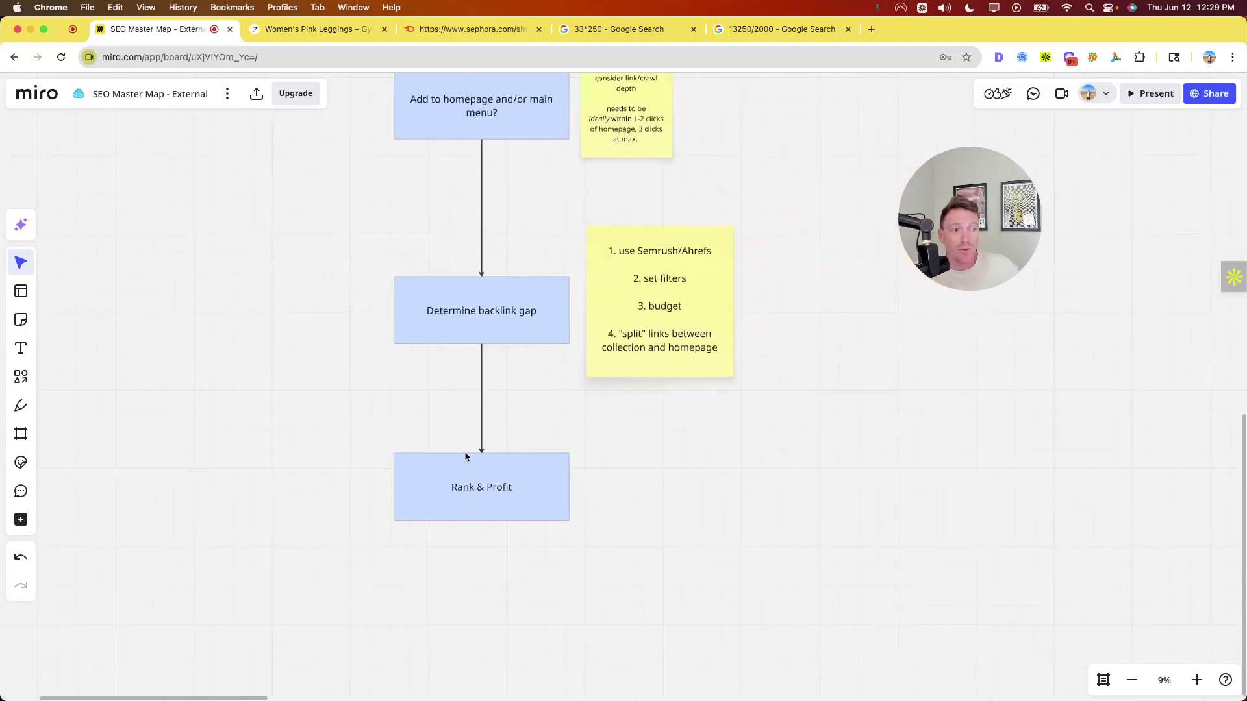
Scroll down the flowchart from Build internal links to the final Rank & Profit step
{"action": "scroll", "coordinate": [453, 328], "scroll_direction": "up", "scroll_amount": 6}
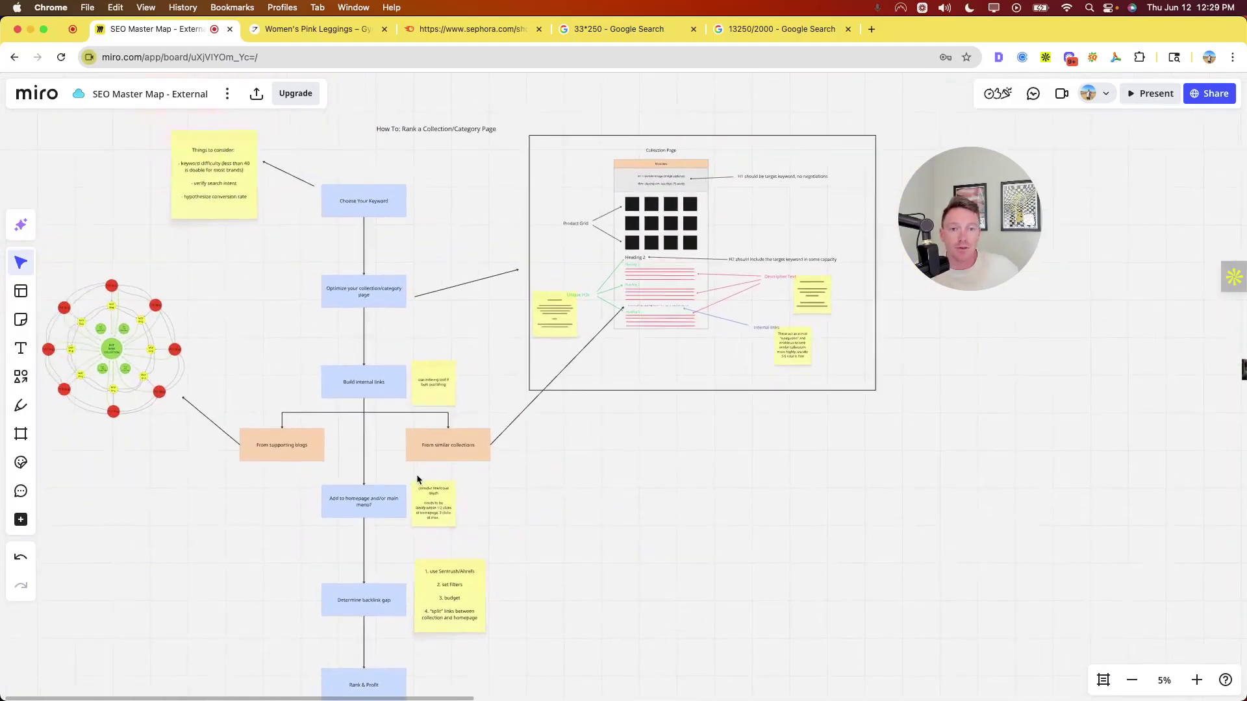
{"action": "scroll", "coordinate": [559, 505], "scroll_direction": "down", "scroll_amount": 2}
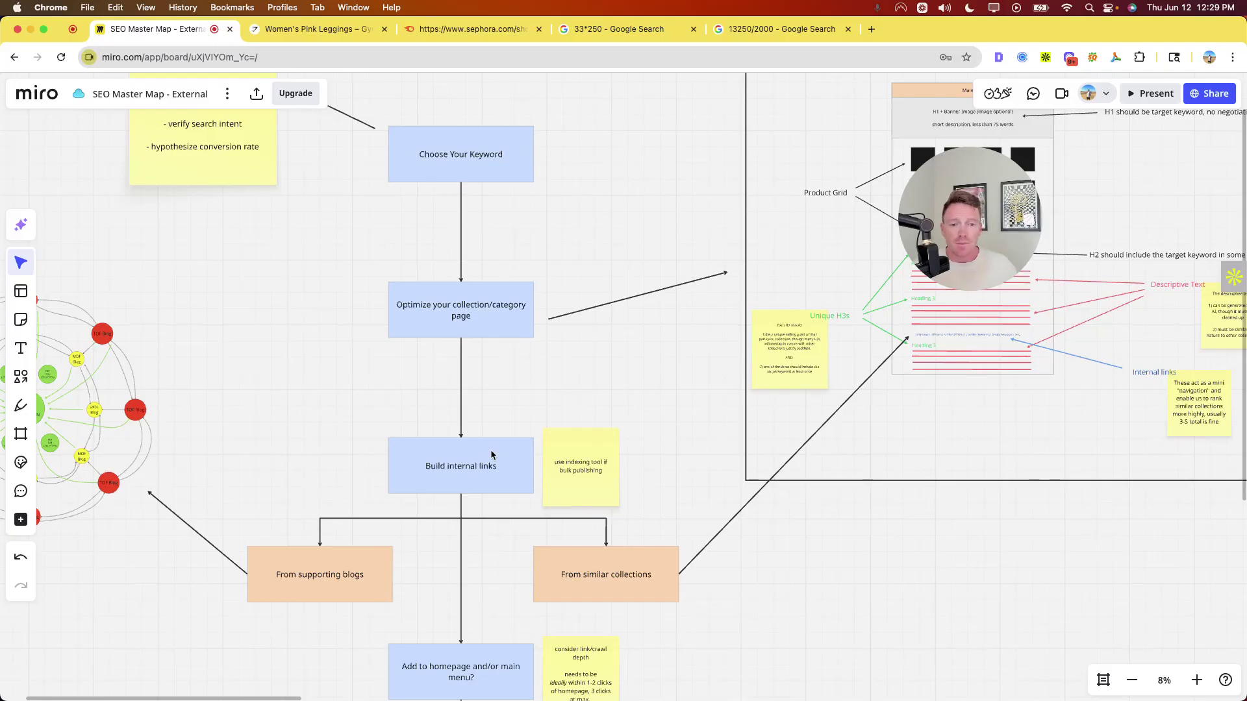
{"action": "scroll", "coordinate": [458, 393], "scroll_direction": "down", "scroll_amount": 2}
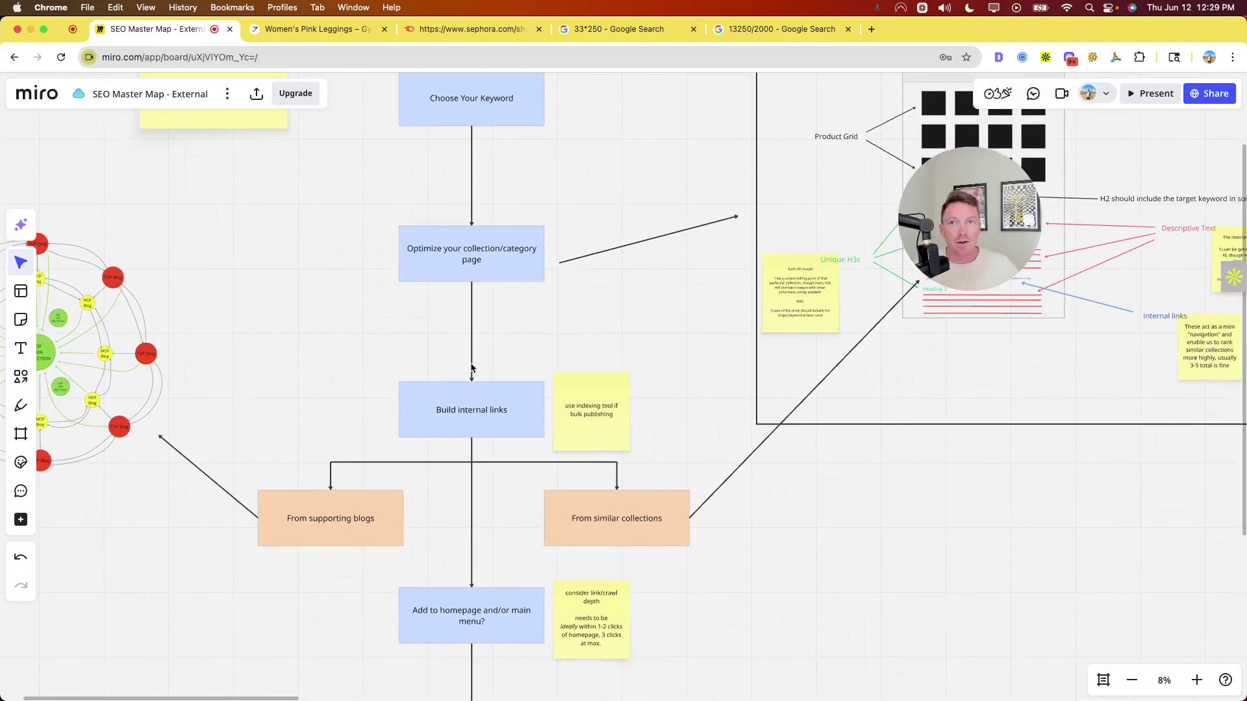
{"action": "scroll", "coordinate": [504, 442], "scroll_direction": "down", "scroll_amount": 5}
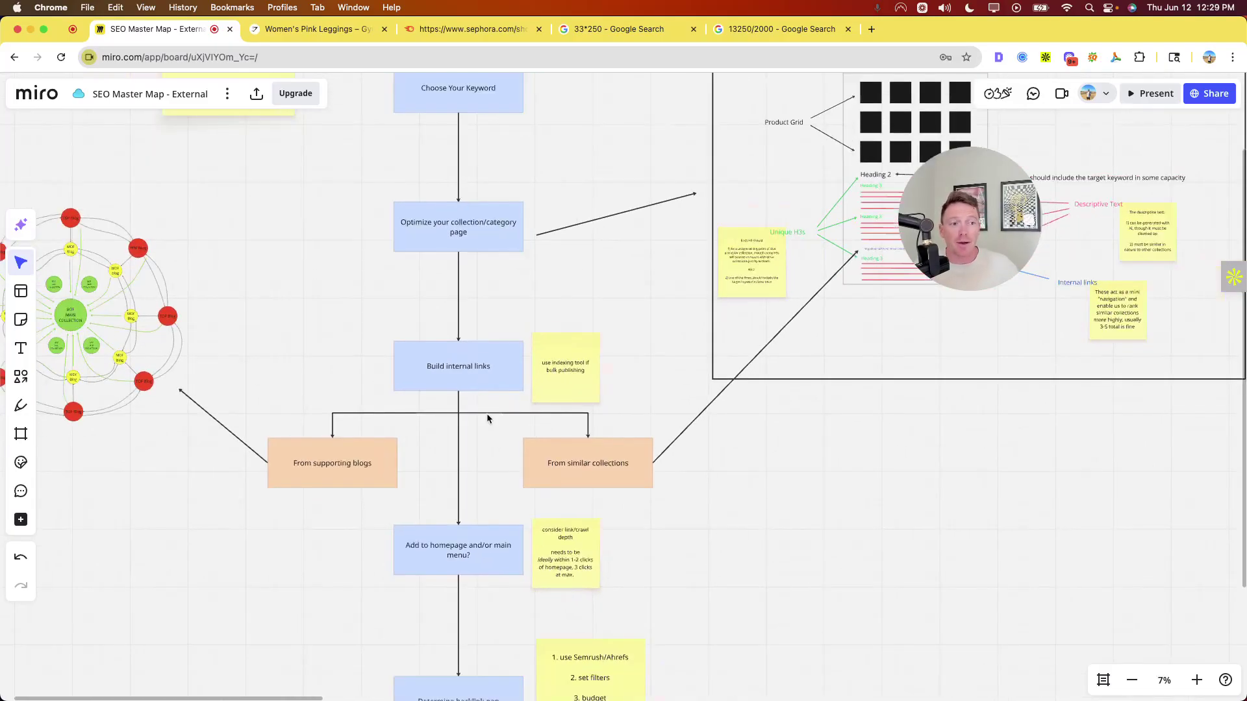
{"action": "scroll", "coordinate": [505, 455], "scroll_direction": "down", "scroll_amount": 2}
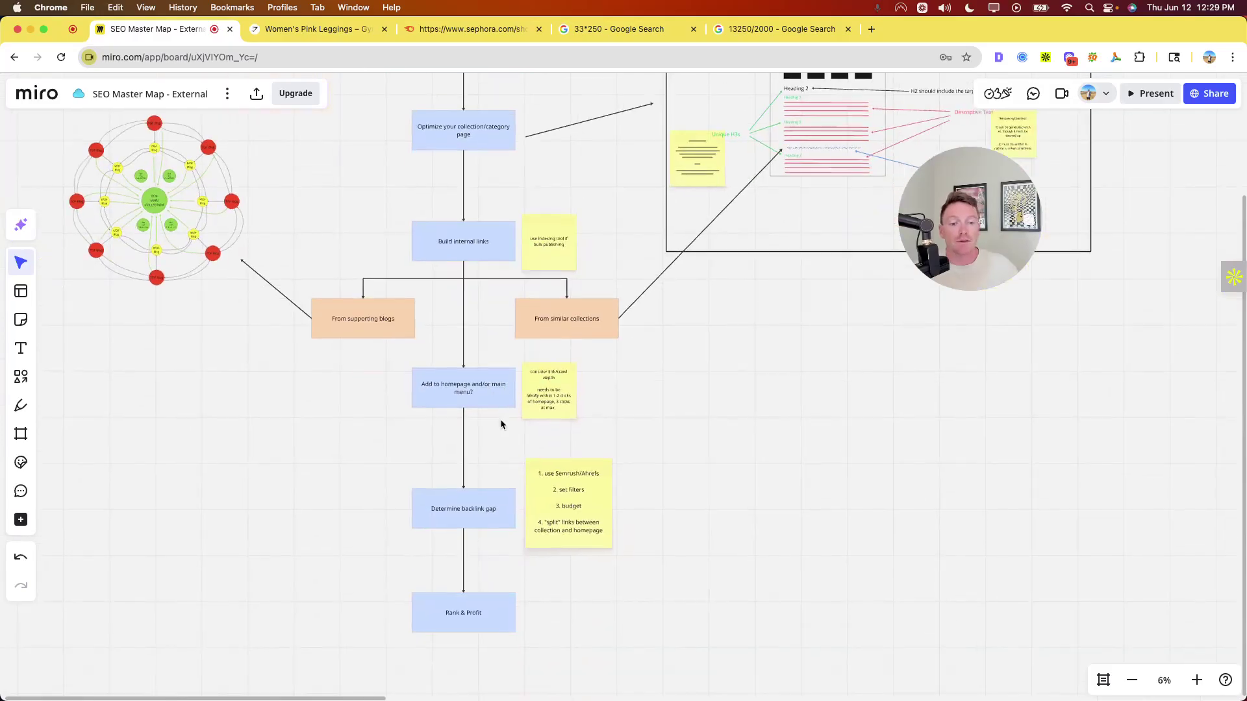
{"action": "scroll", "coordinate": [505, 454], "scroll_direction": "up", "scroll_amount": 5}
{"action": "scroll", "coordinate": [506, 455], "scroll_direction": "down", "scroll_amount": 3}
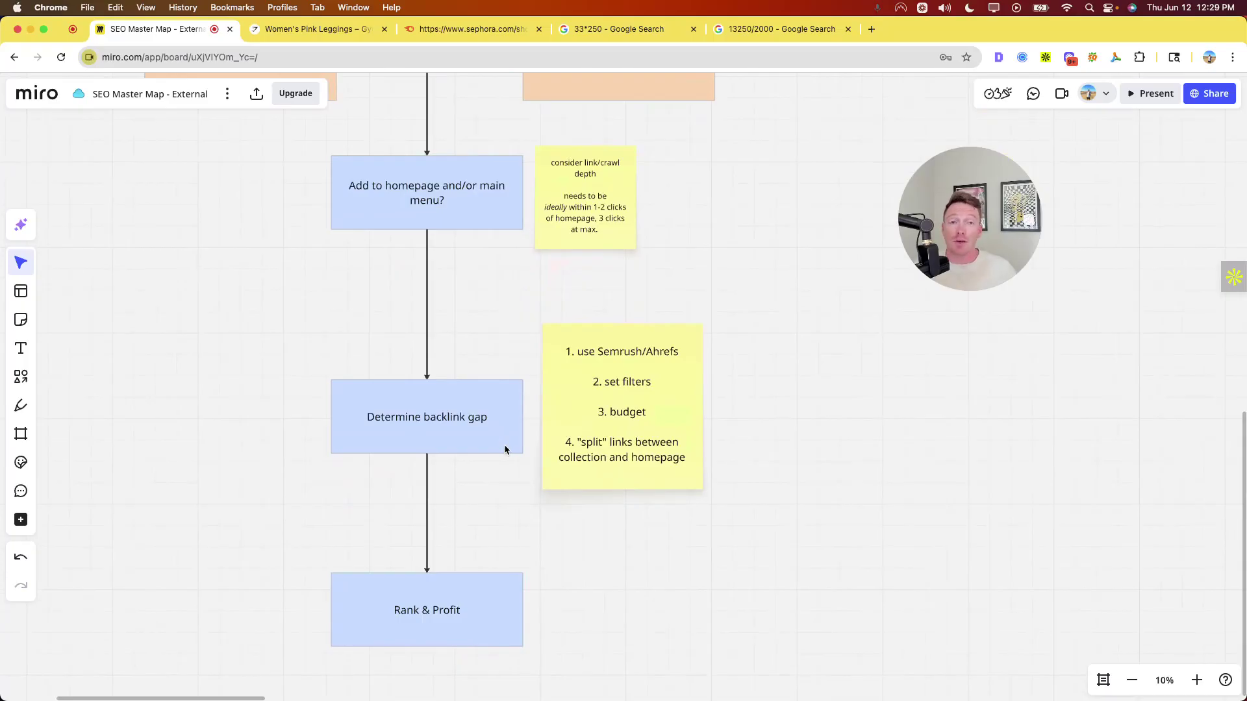
{"action": "scroll", "coordinate": [504, 446], "scroll_direction": "down", "scroll_amount": 5}
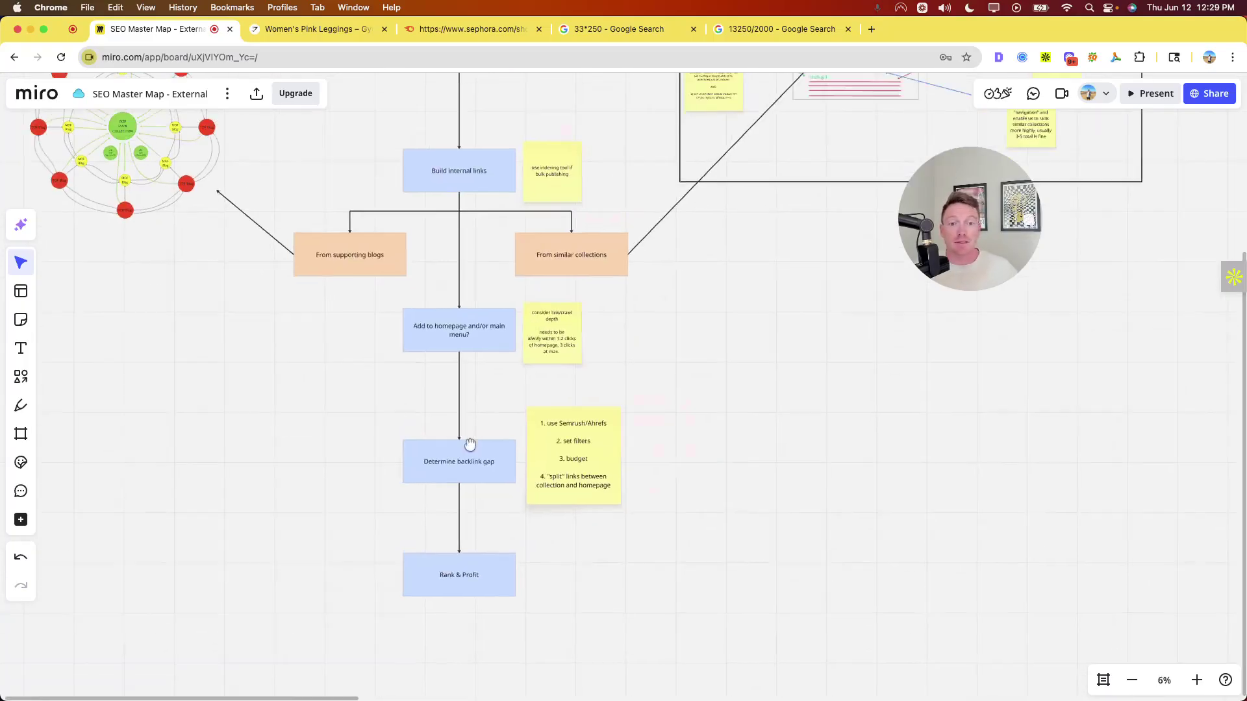